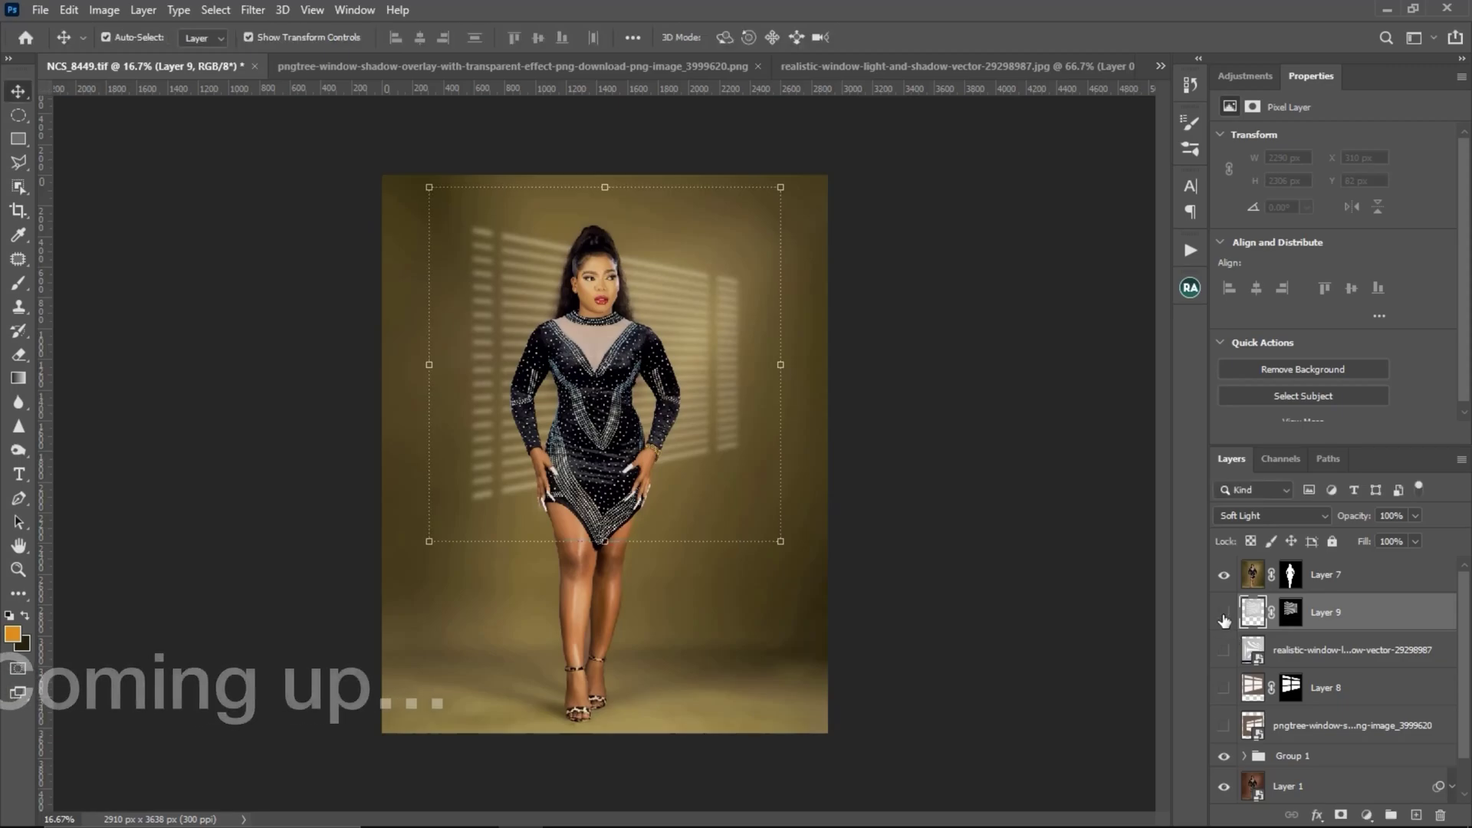
- Commit the current transform, then shrink the realistic window-light layer and shift its shadows up
key("Return")
left_click(1224, 612)
left_click(1224, 650)
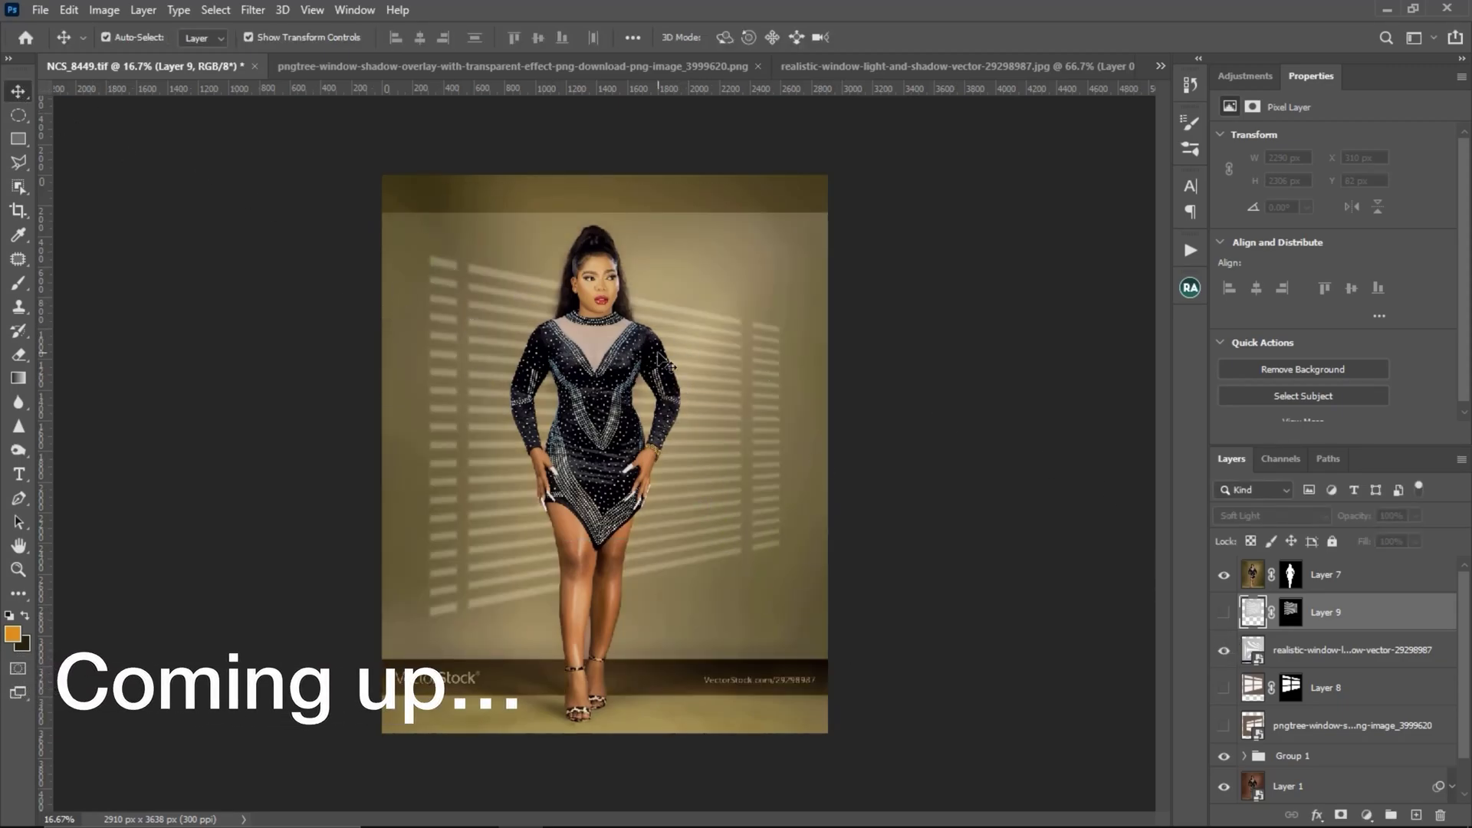
left_click(792, 272)
left_click_drag(829, 214, 726, 323)
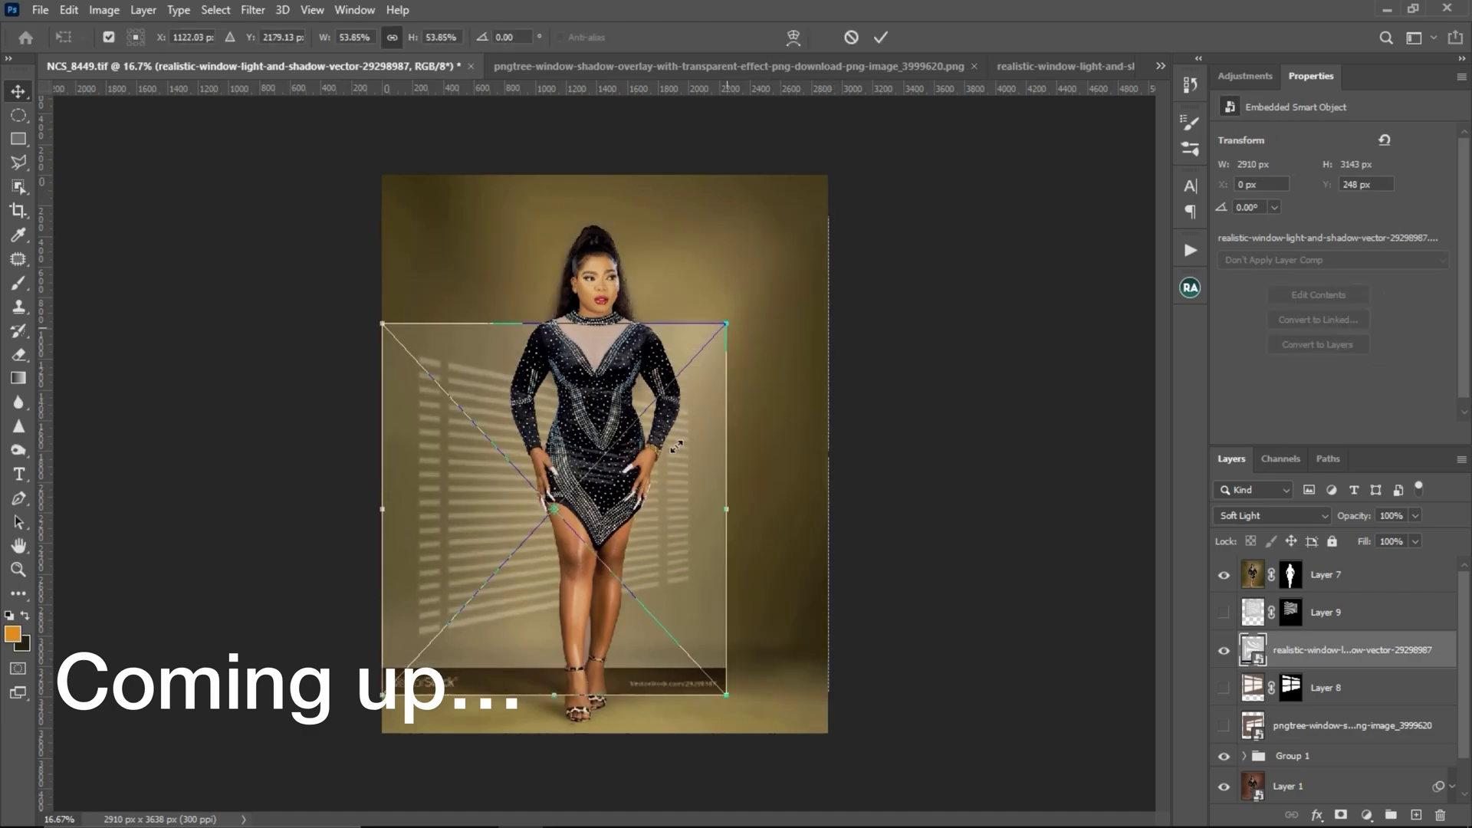
left_click_drag(662, 482, 694, 366)
left_click(881, 37)
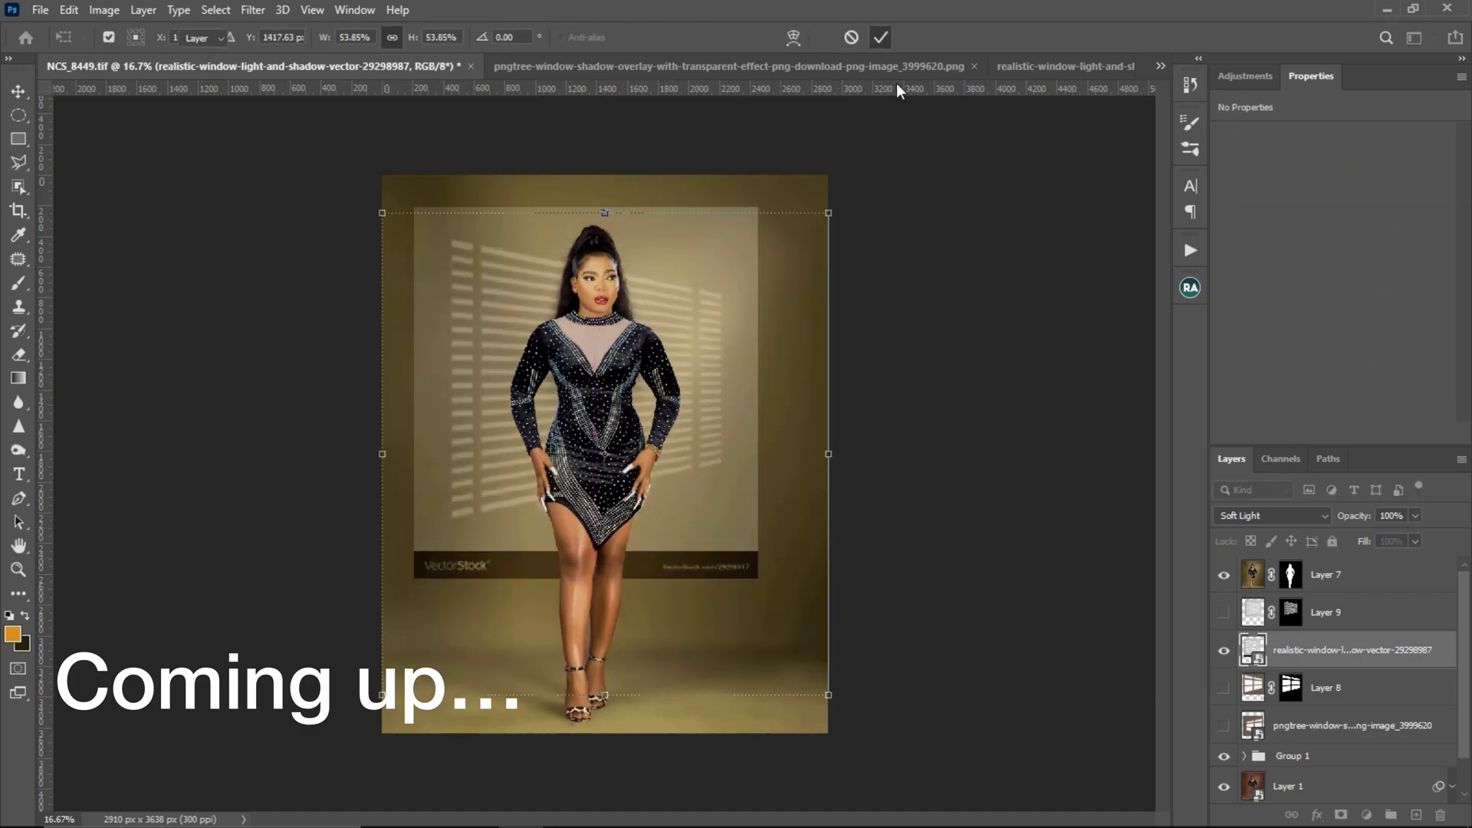
- Hide the realistic window-light layer and show Layer 9's window shadows instead
left_click(980, 437)
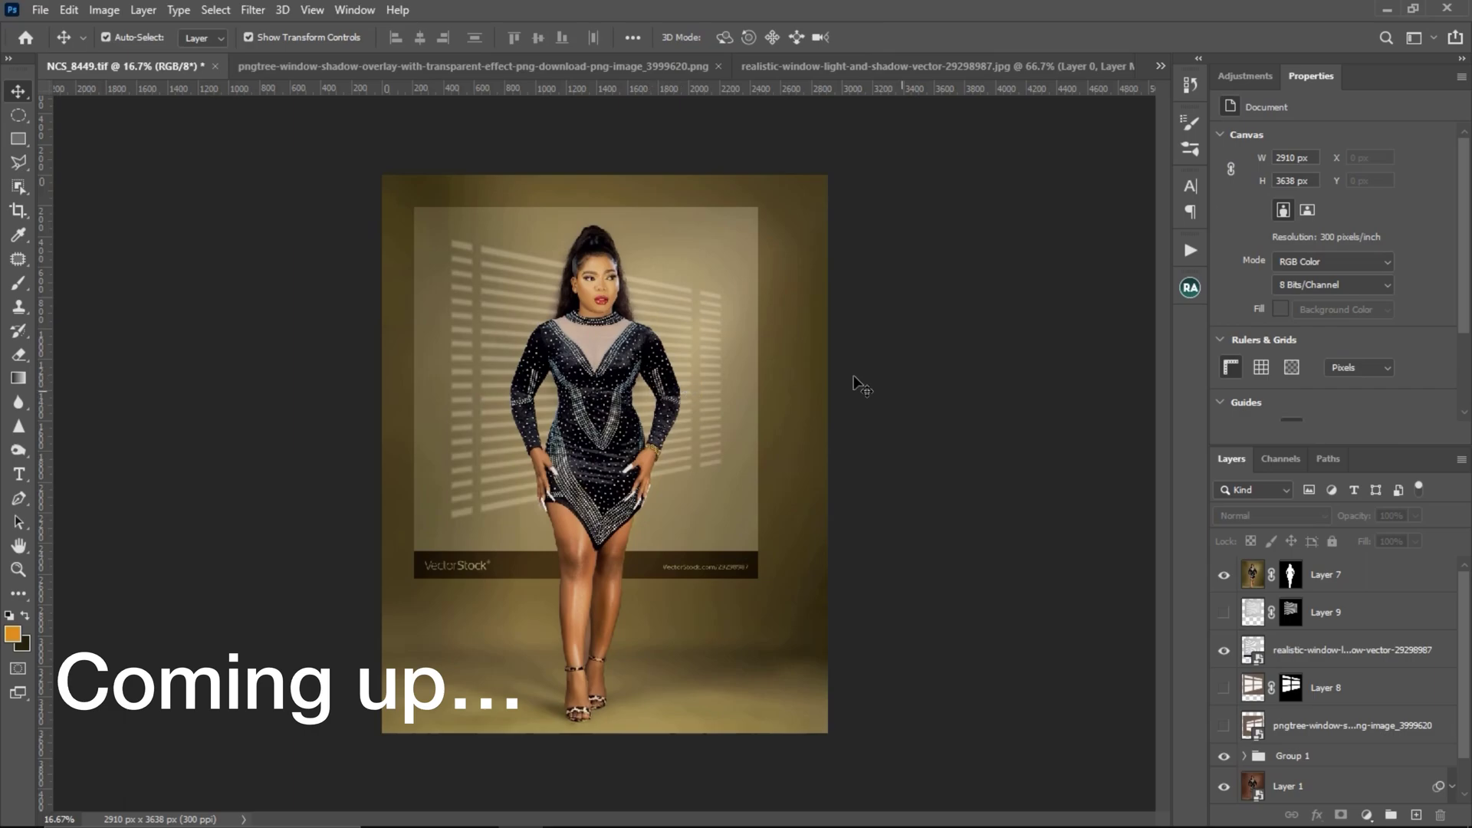
left_click(1224, 650)
left_click(1224, 612)
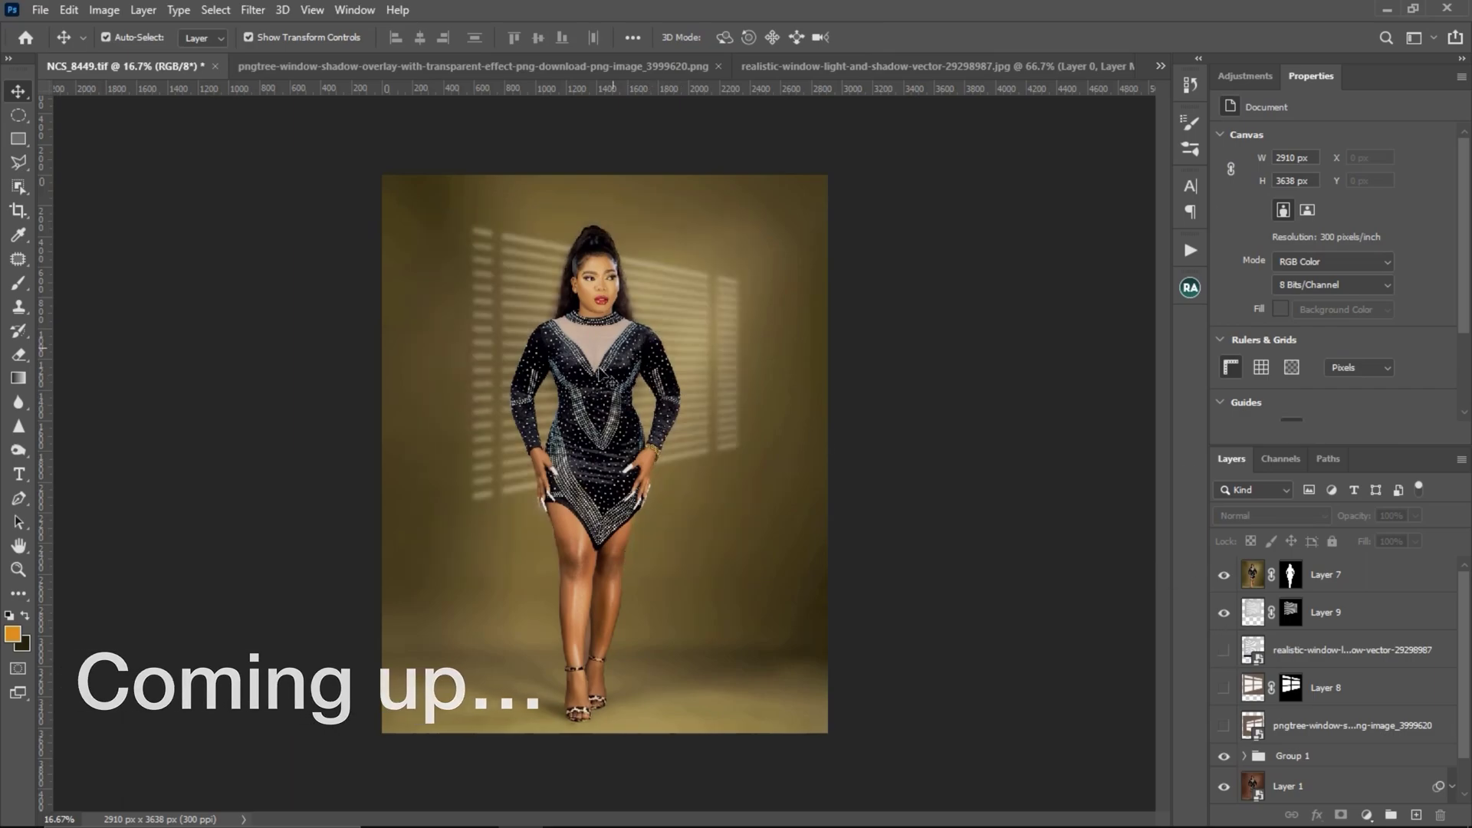
key("z")
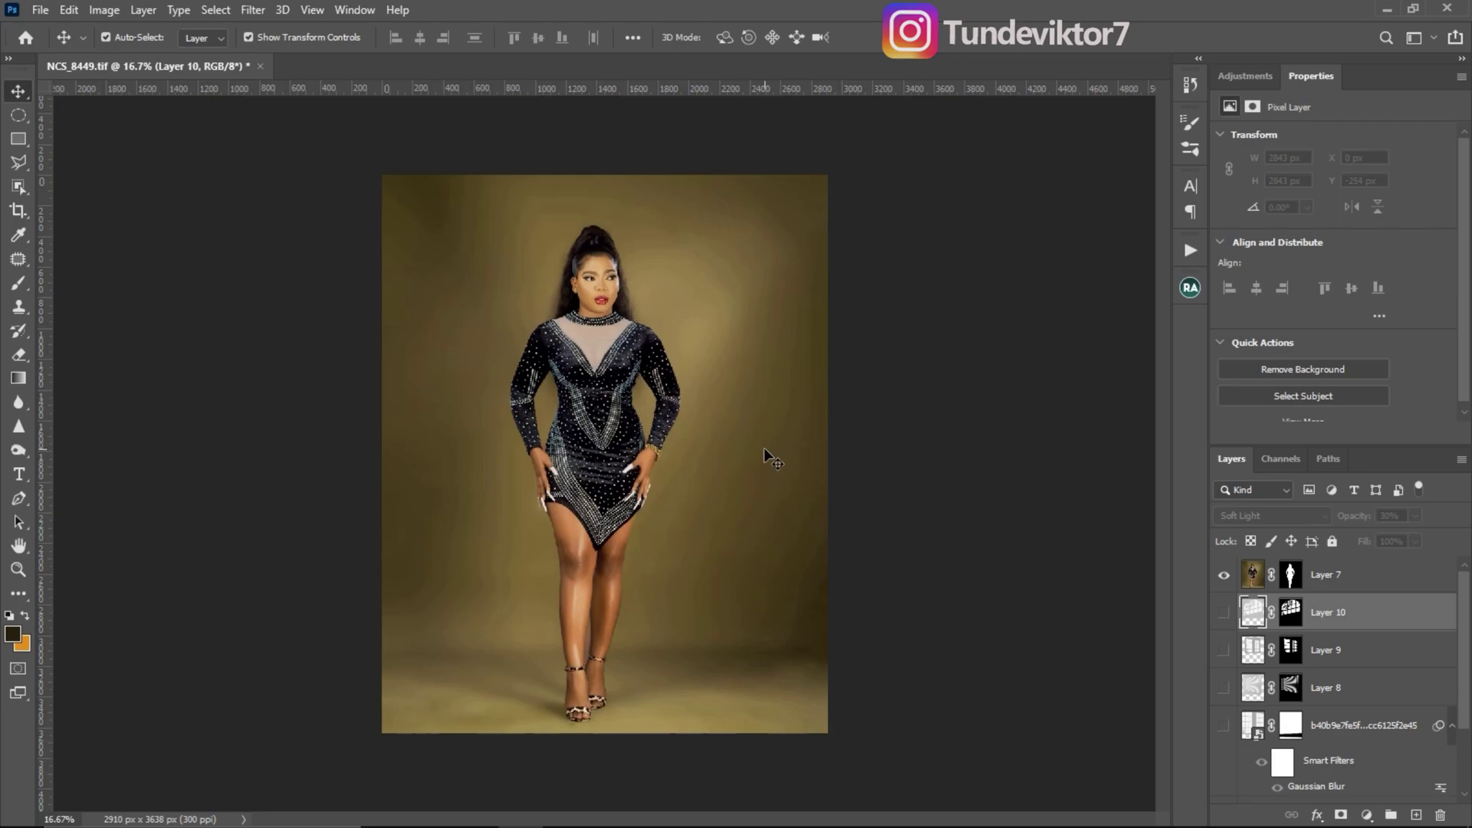
- Compare the shadows of Layers 10, 9 and 8, leaving Layer 8's blind stripes visible
left_click(1225, 613)
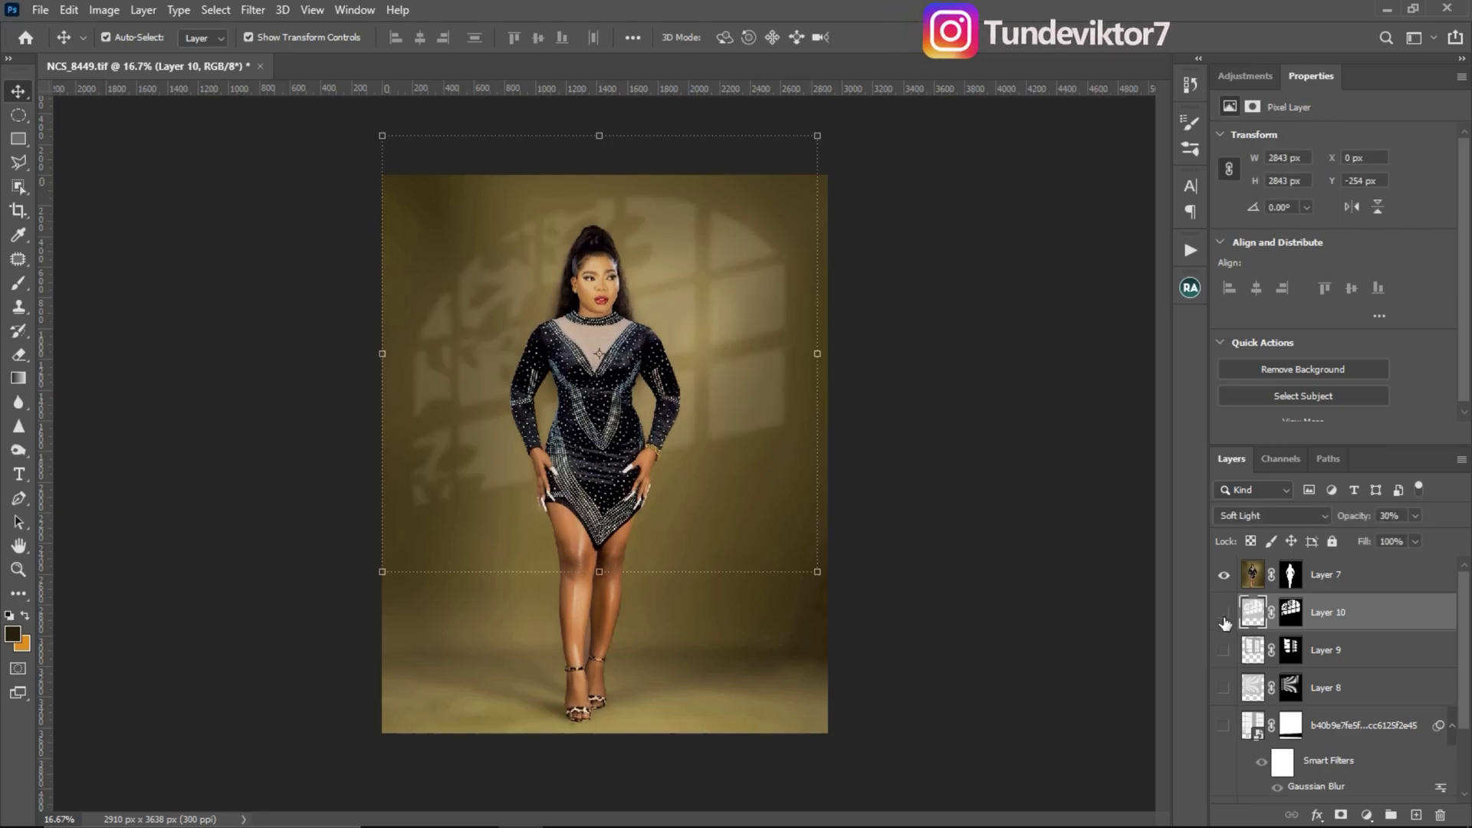
left_click(1224, 613)
left_click(1224, 651)
left_click(1225, 651)
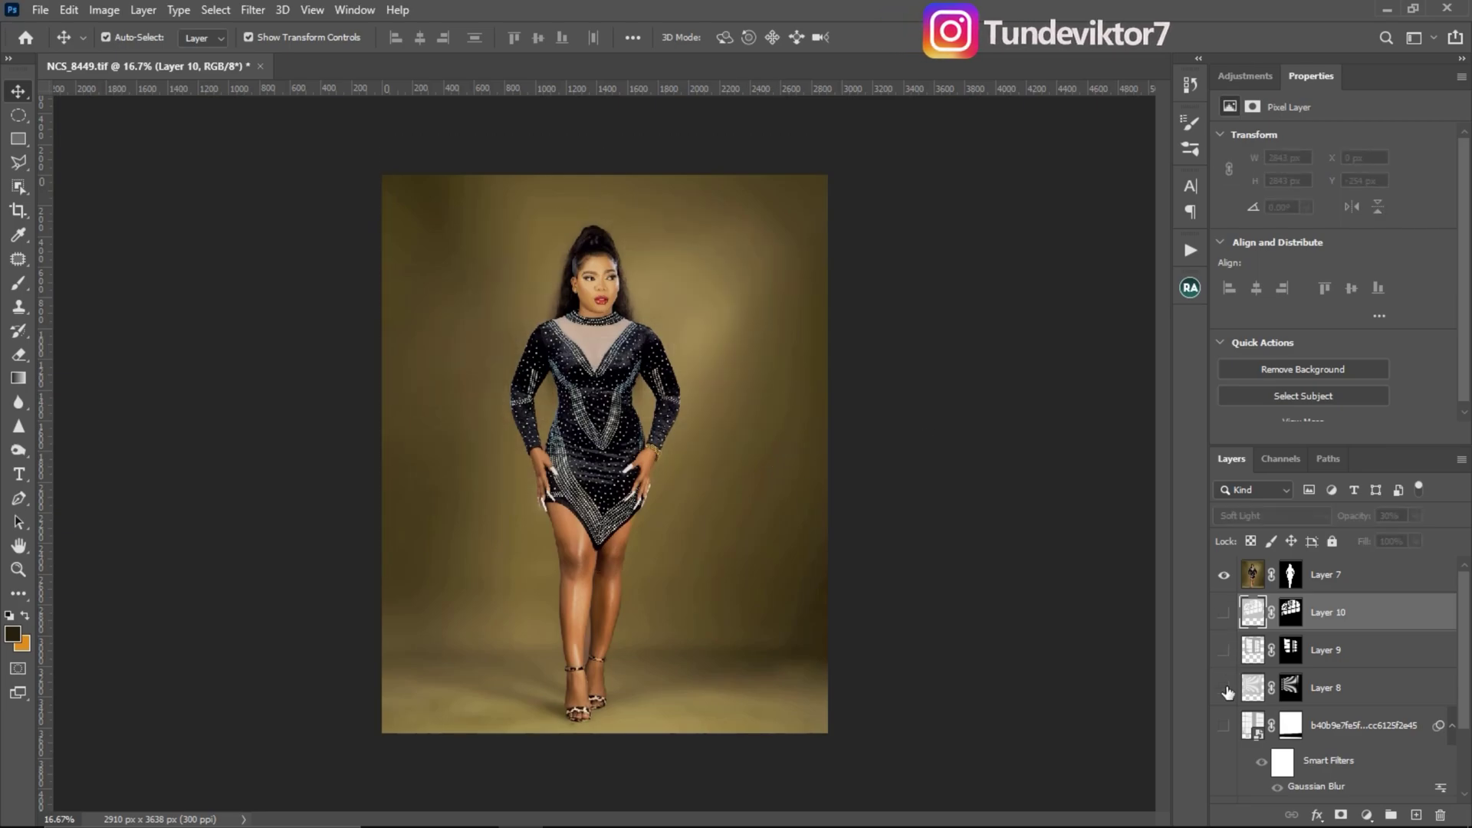
left_click(1225, 688)
left_click(1224, 688)
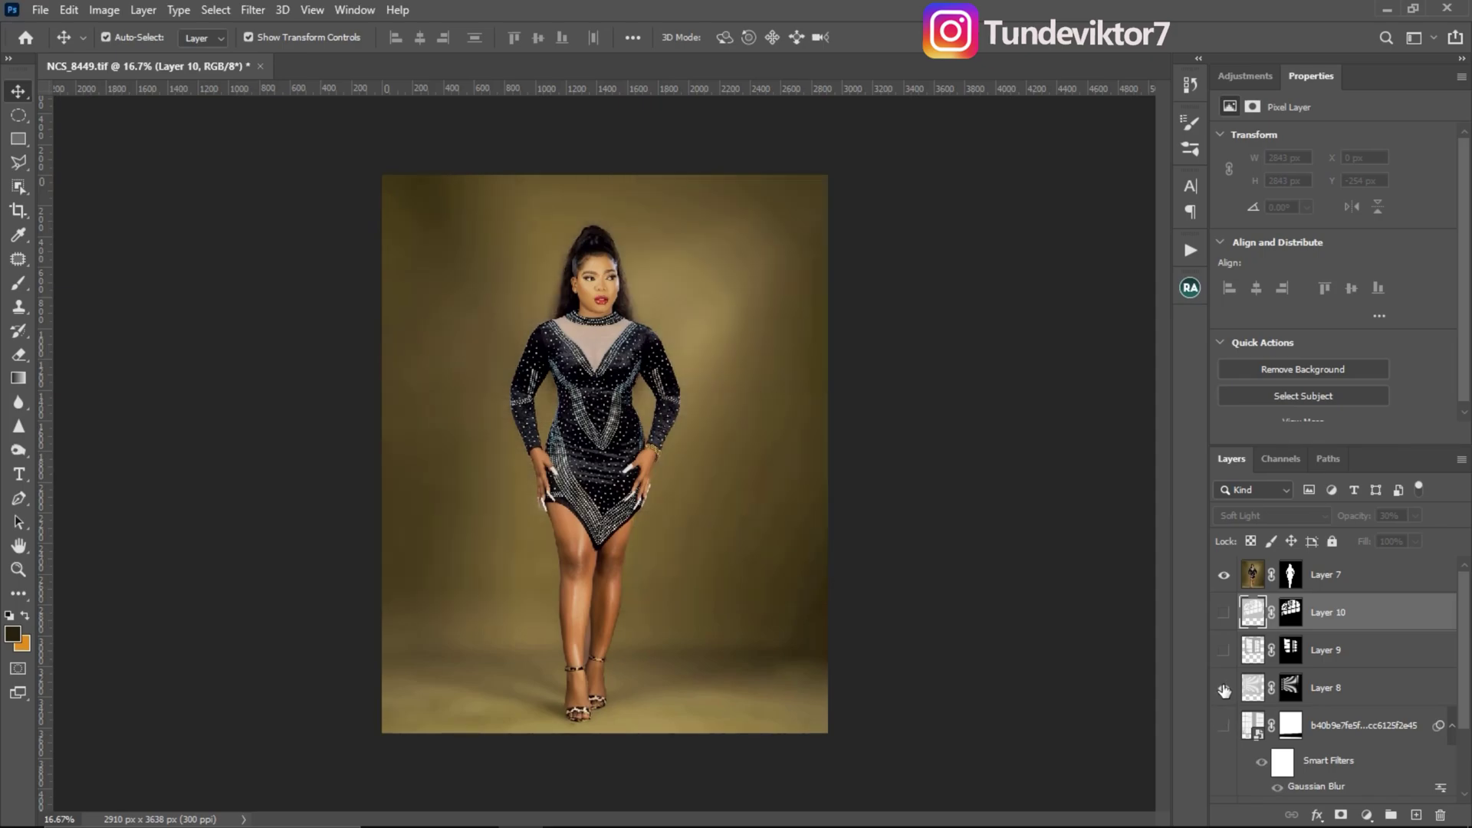
- Group Layers 10, 9, 8 and the blurred smart object into Group 1
key("z")
left_click(633, 371)
left_click(628, 406, "alt")
key("v")
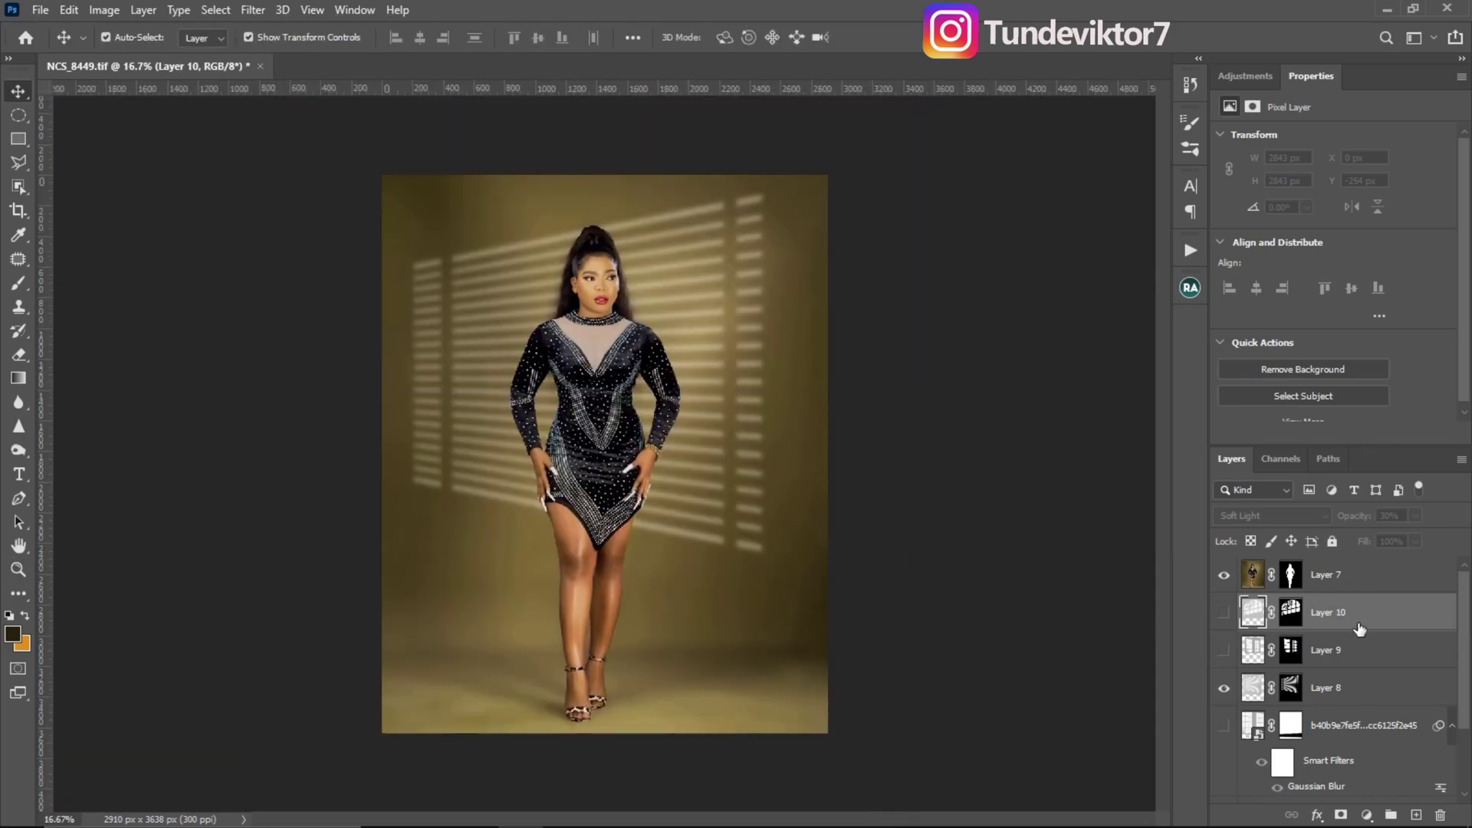
left_click(1363, 725, "shift")
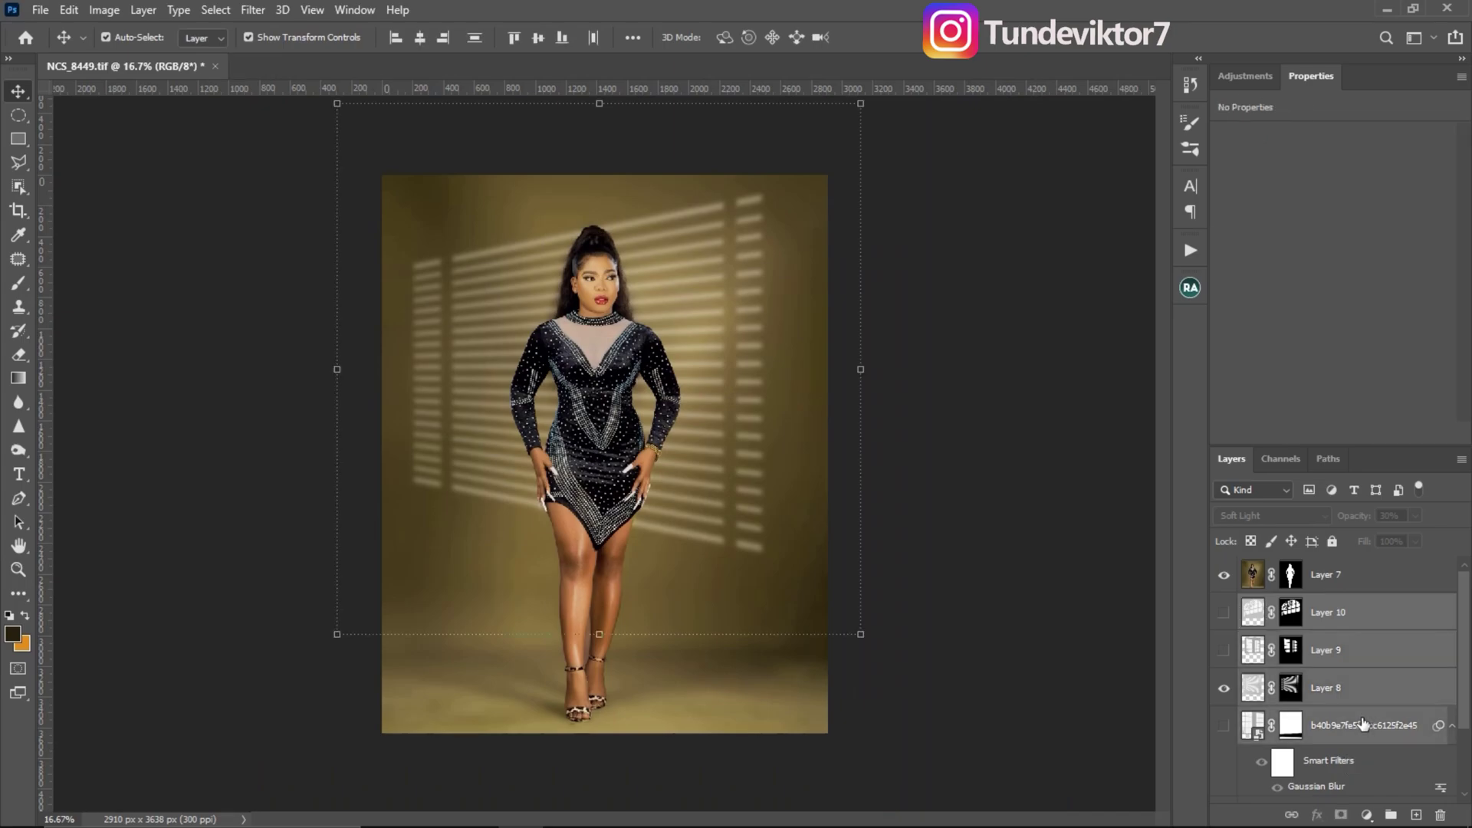
key("ctrl+g")
- Delete the old Layer 7 and check the image up close
left_click(1365, 575)
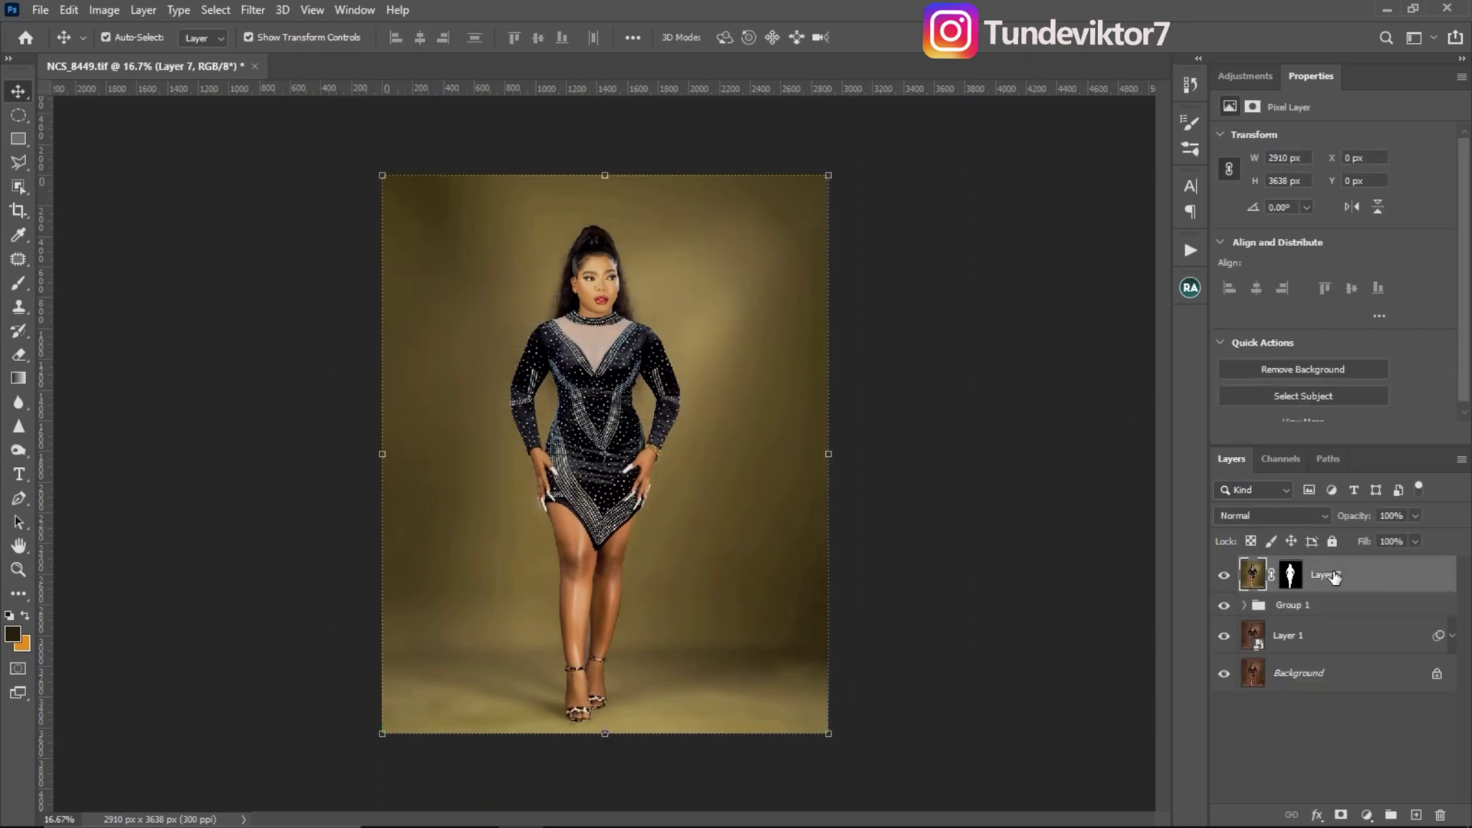
key("Delete")
left_click(1039, 401)
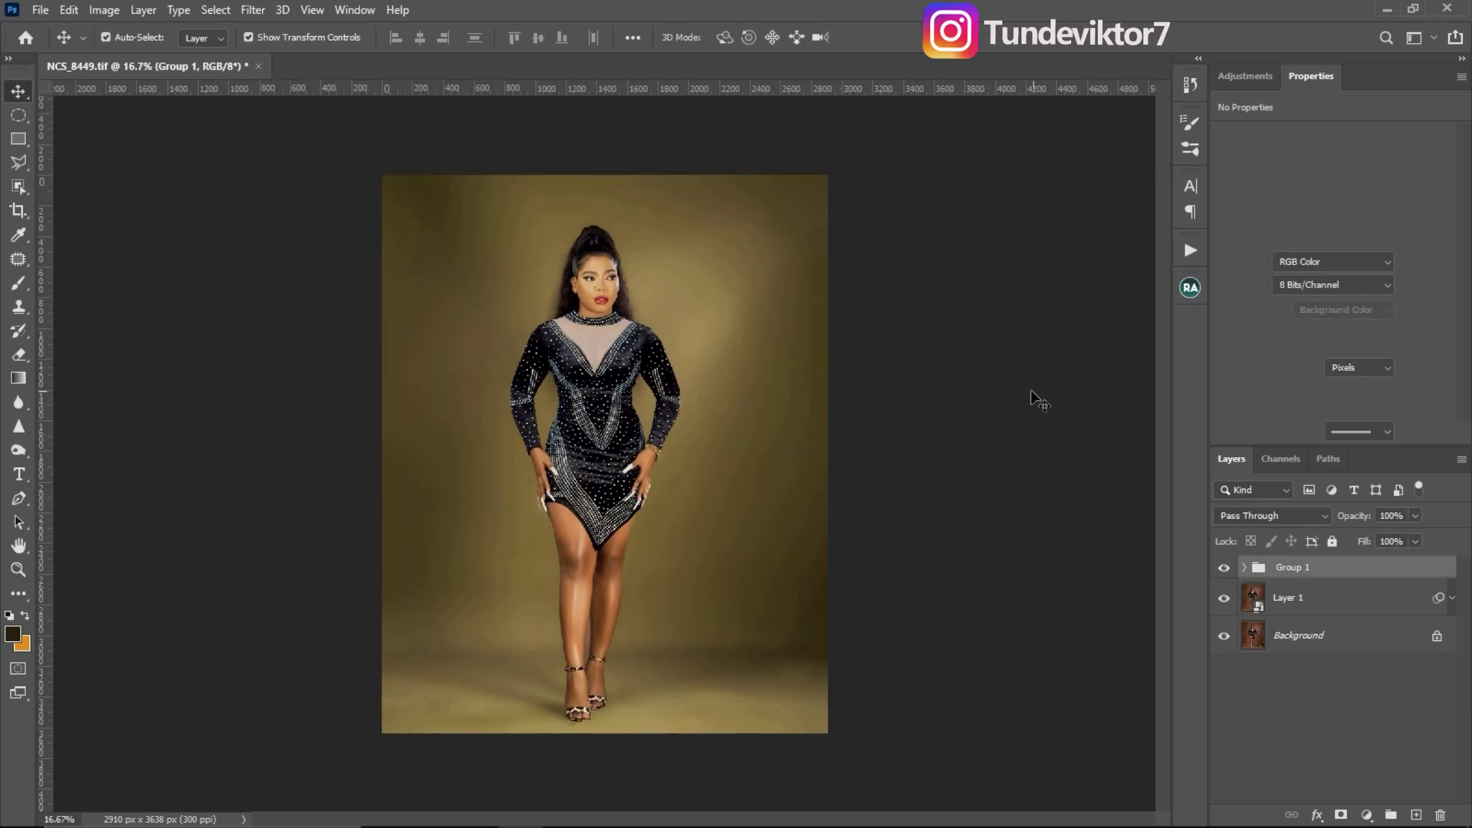
key("z")
left_click(632, 341)
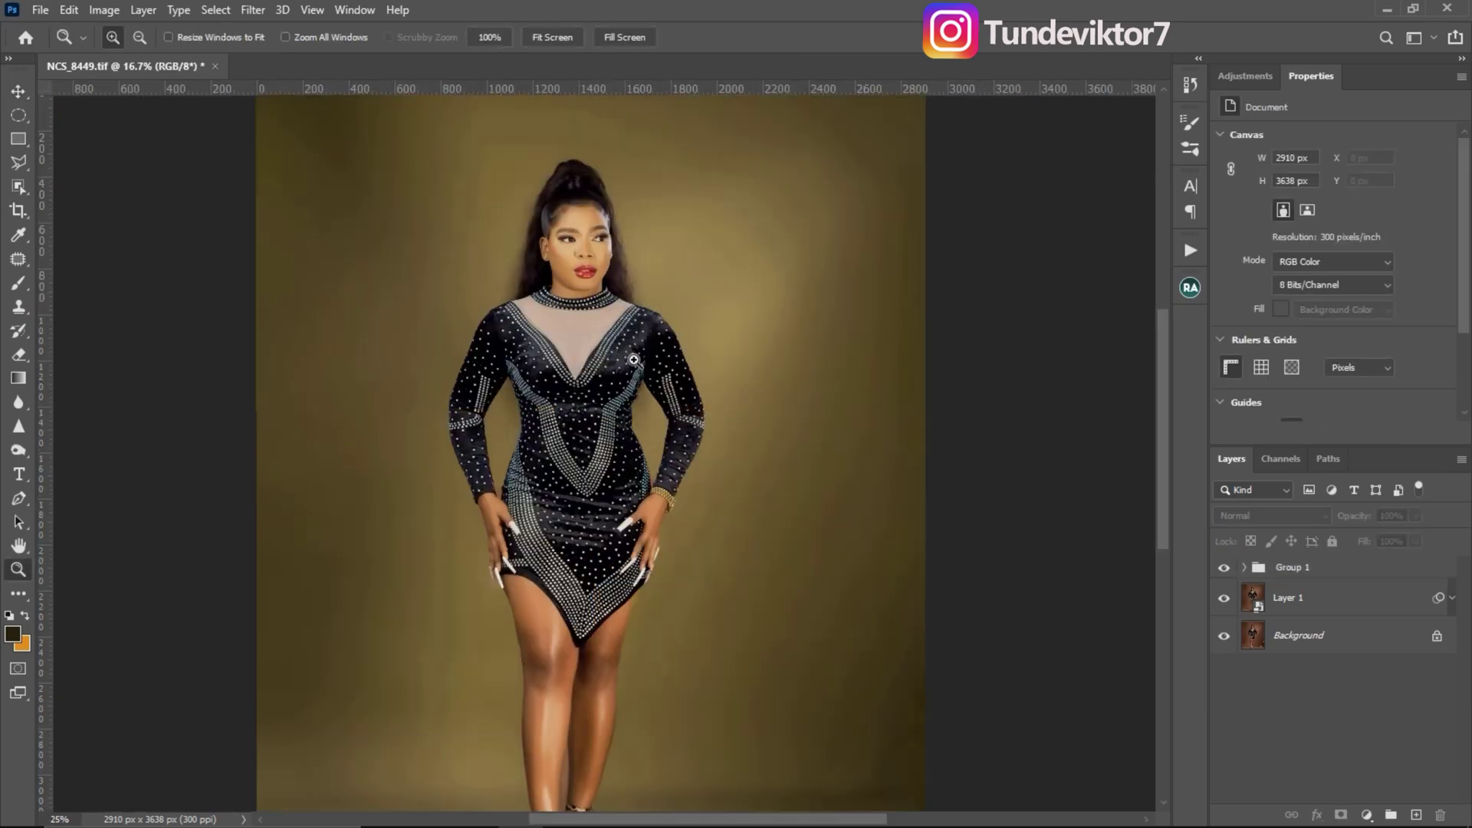
left_click(590, 475, "alt")
key("v")
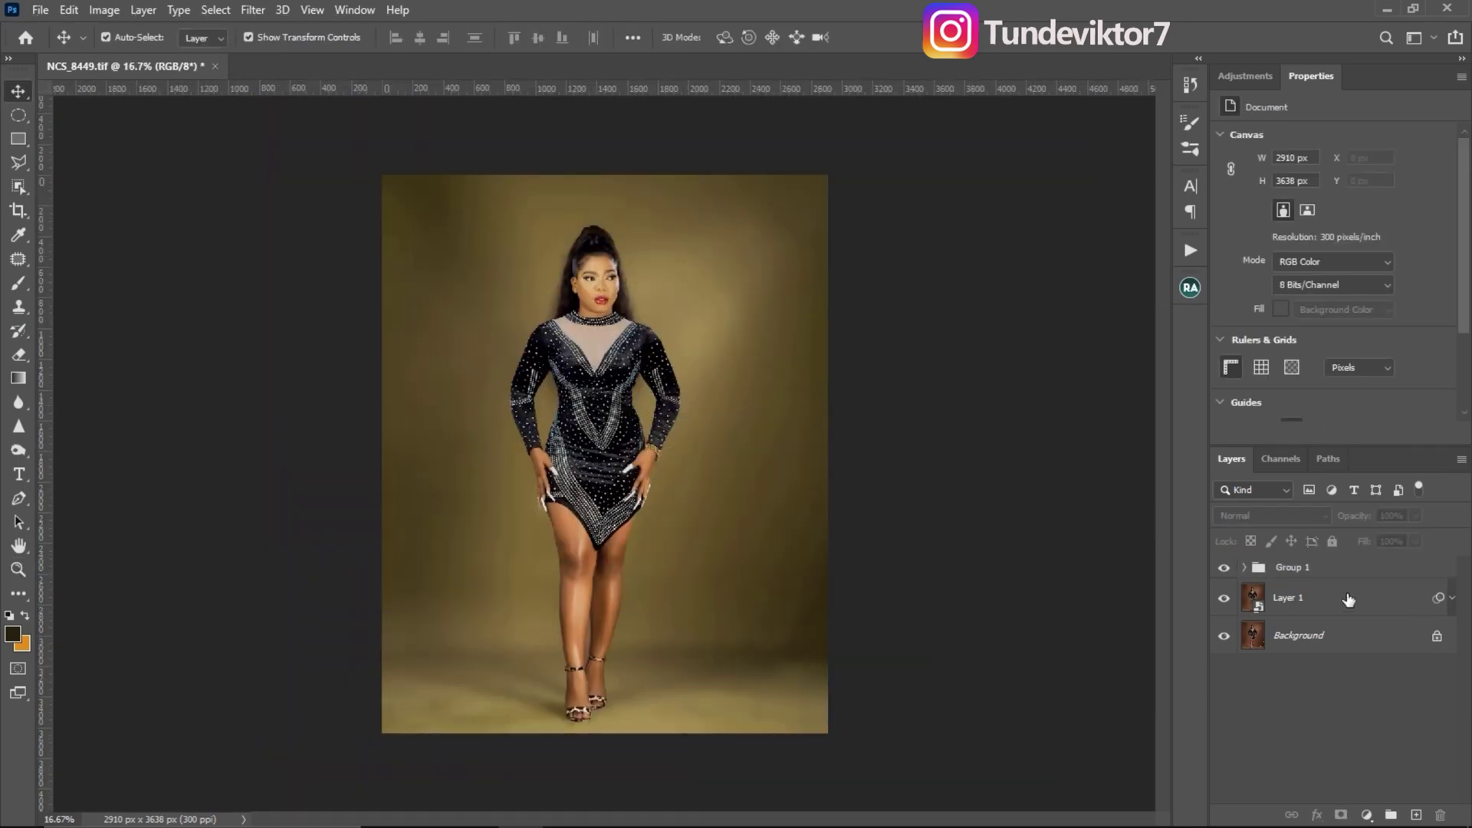
- Stamp all visible layers into a new merged Layer 7 above Group 1
left_click(1298, 571)
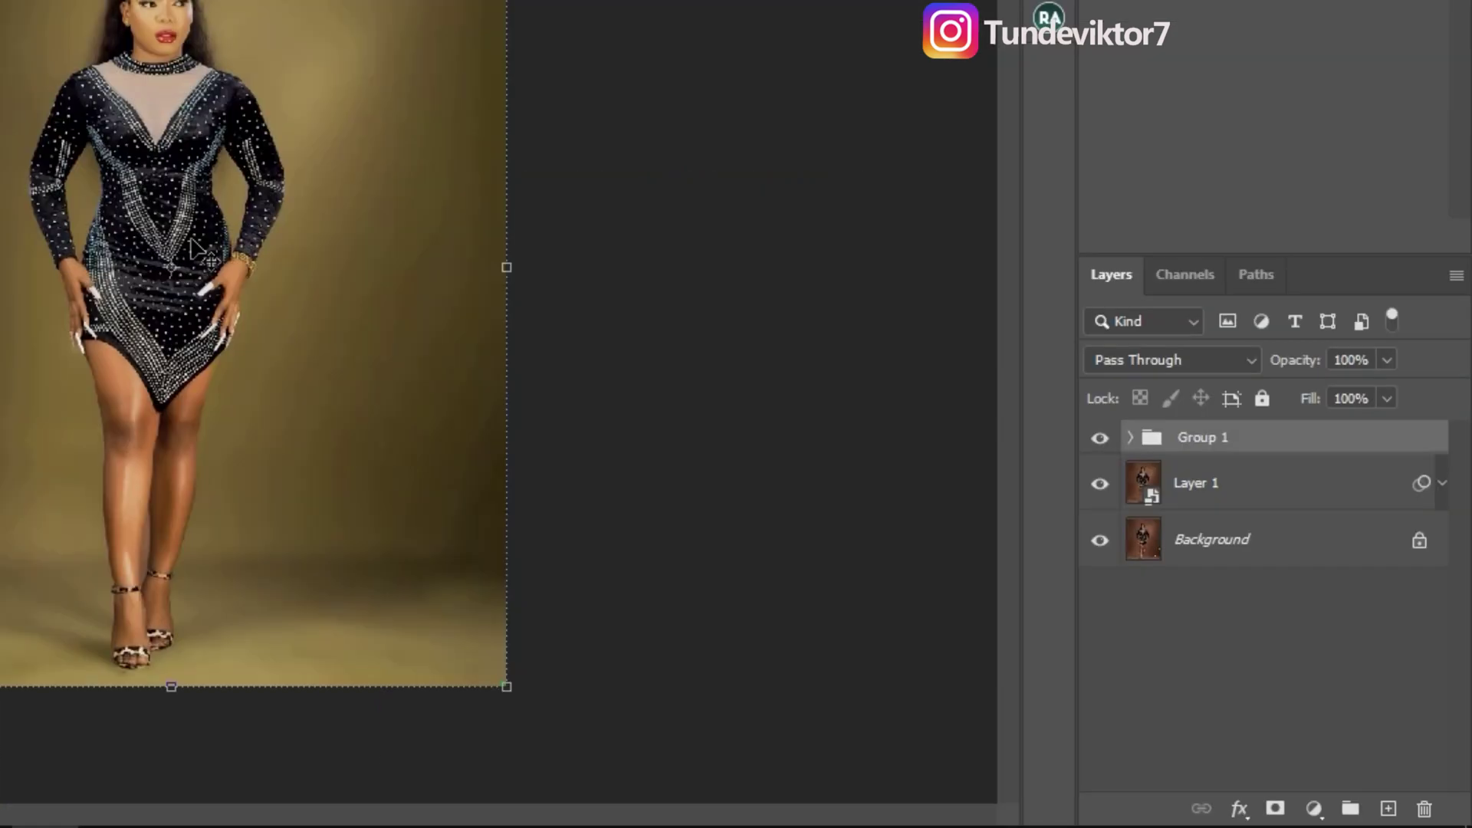
key("ctrl+shift+alt+e")
left_click(1142, 452)
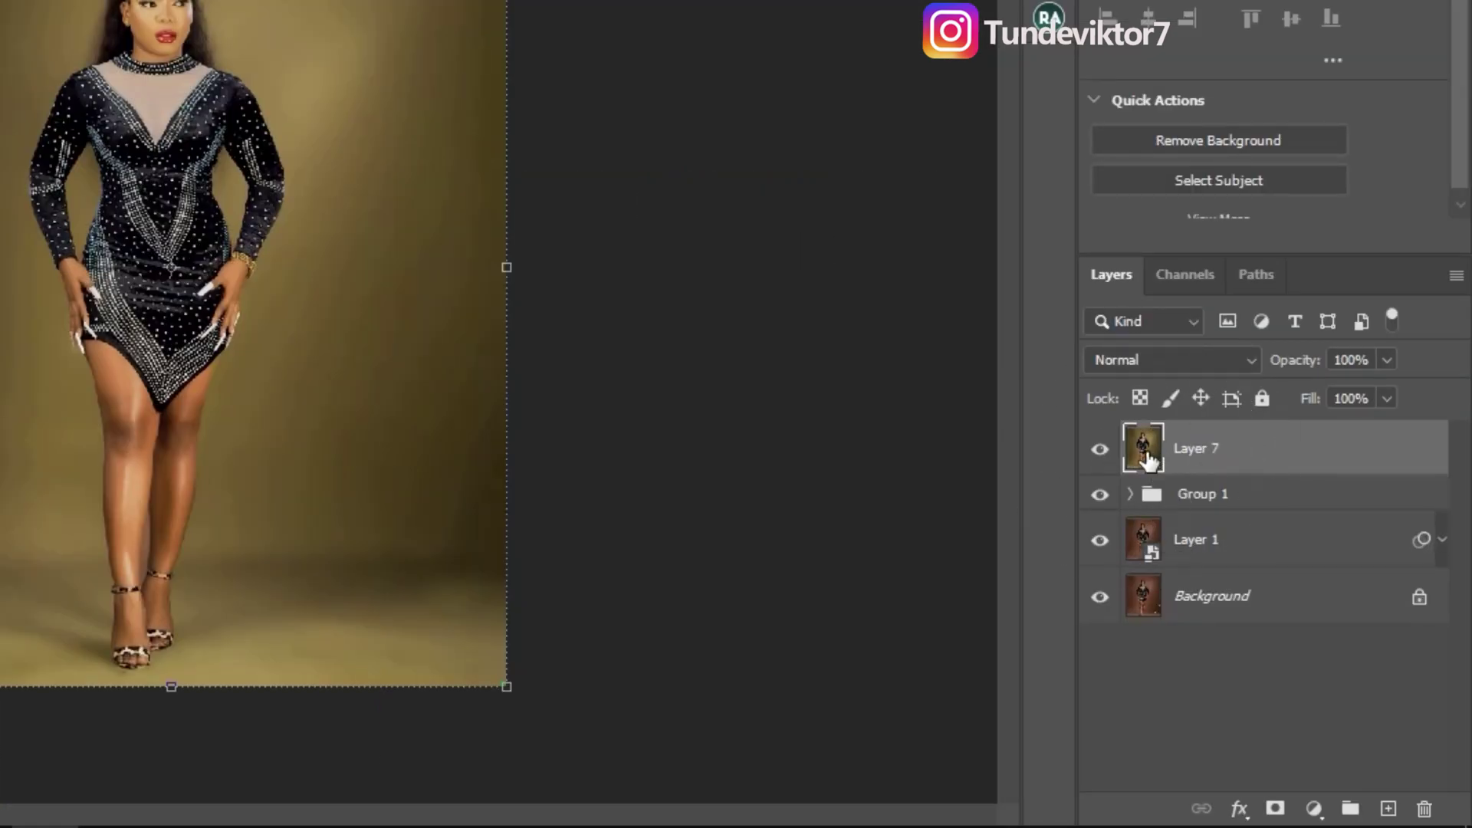
left_click(1147, 459)
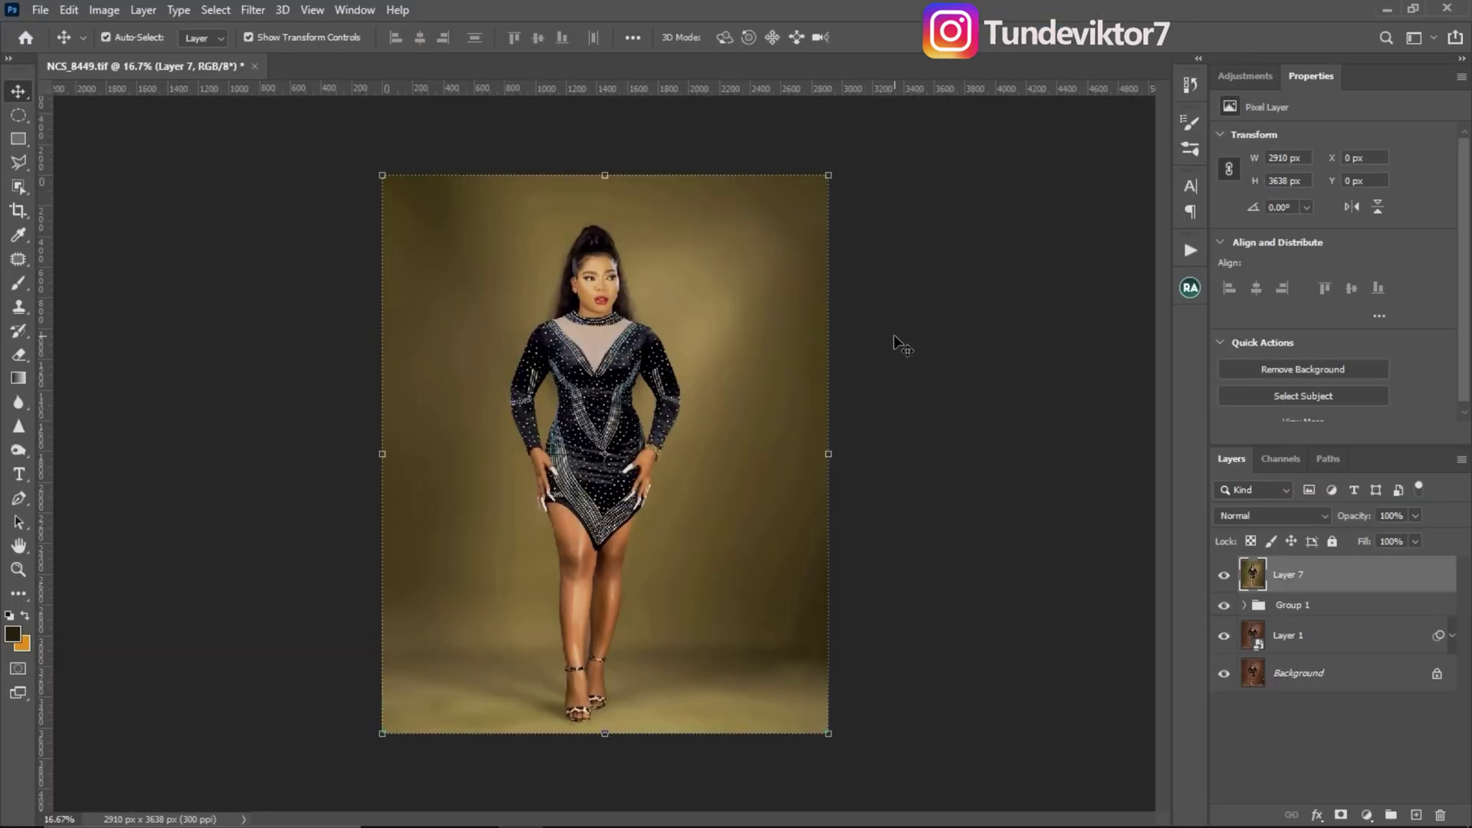
left_click(895, 338)
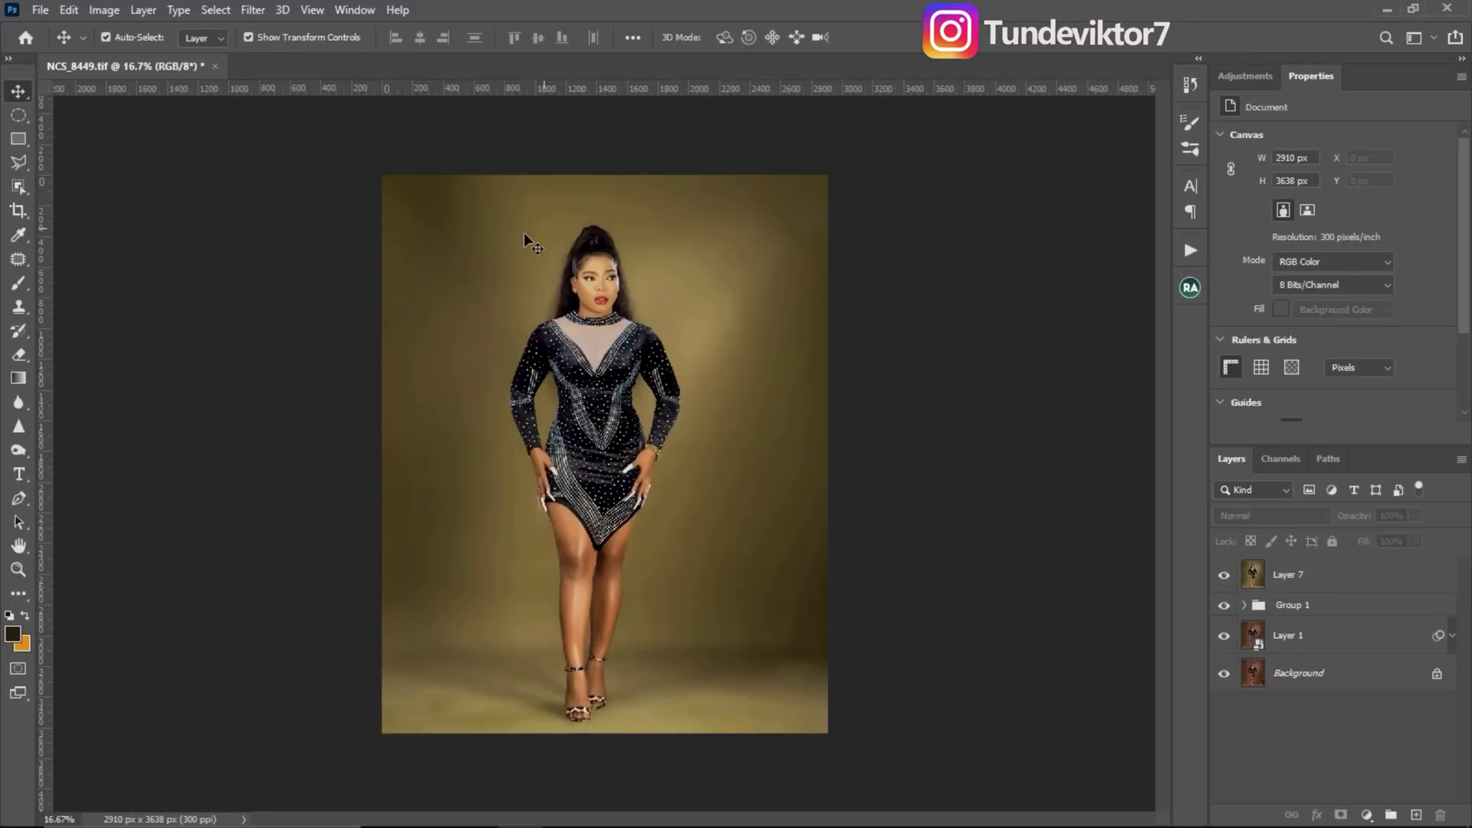
left_click(621, 312)
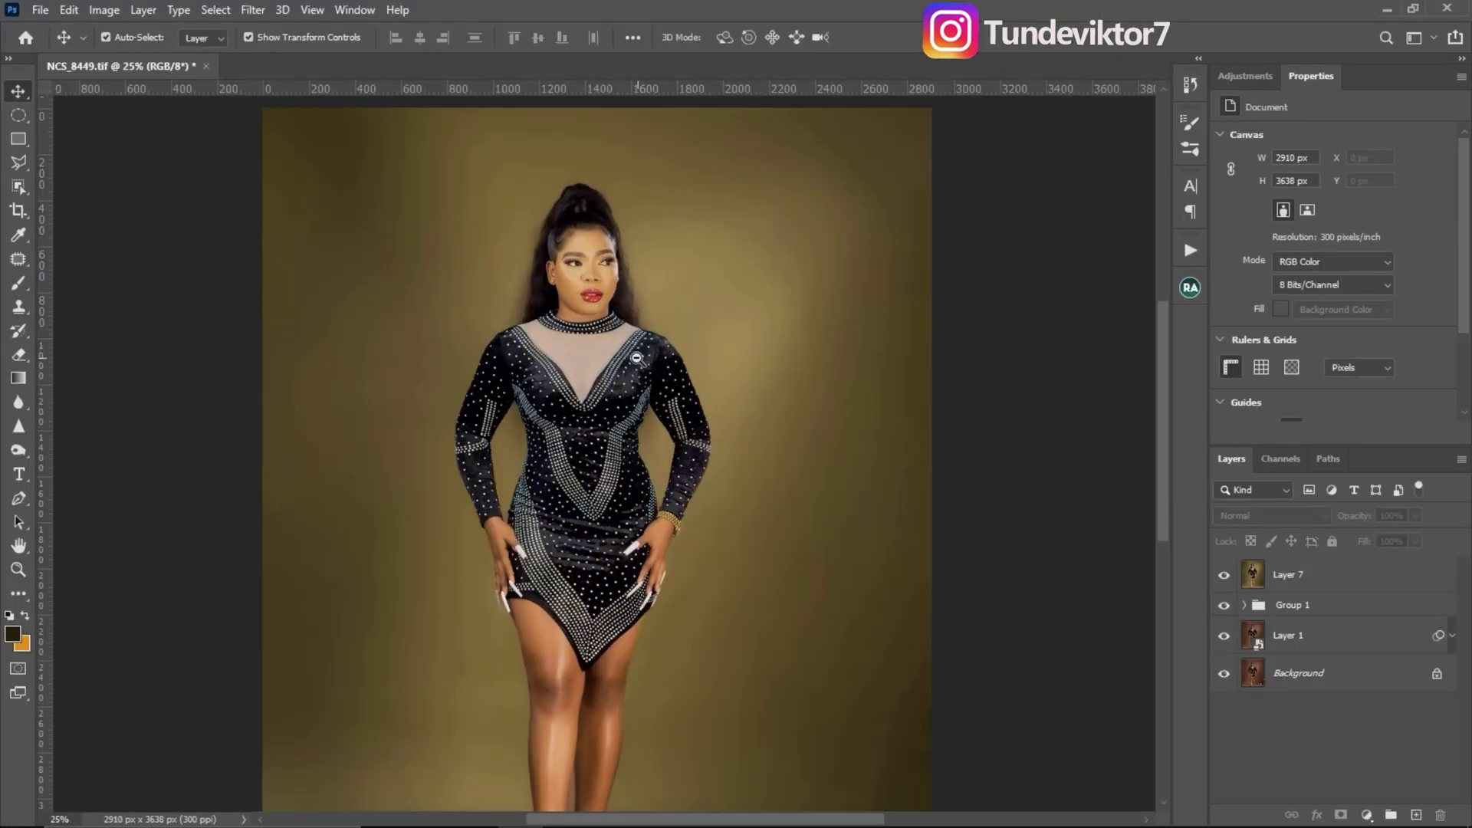
left_click(637, 357, "alt")
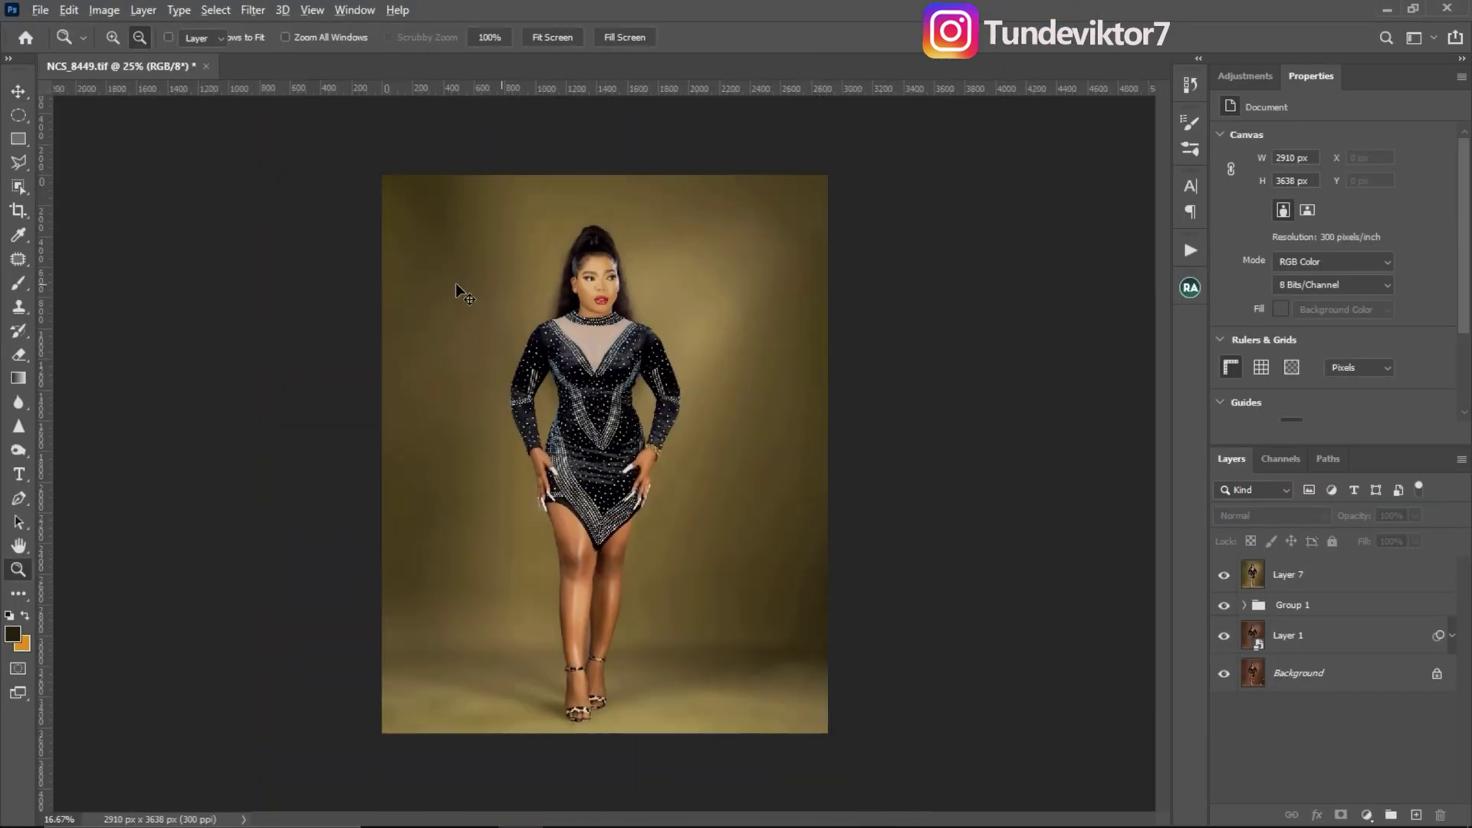
- Select the woman on Layer 7 with the Object Selection tool's Select Subject
left_click(19, 187)
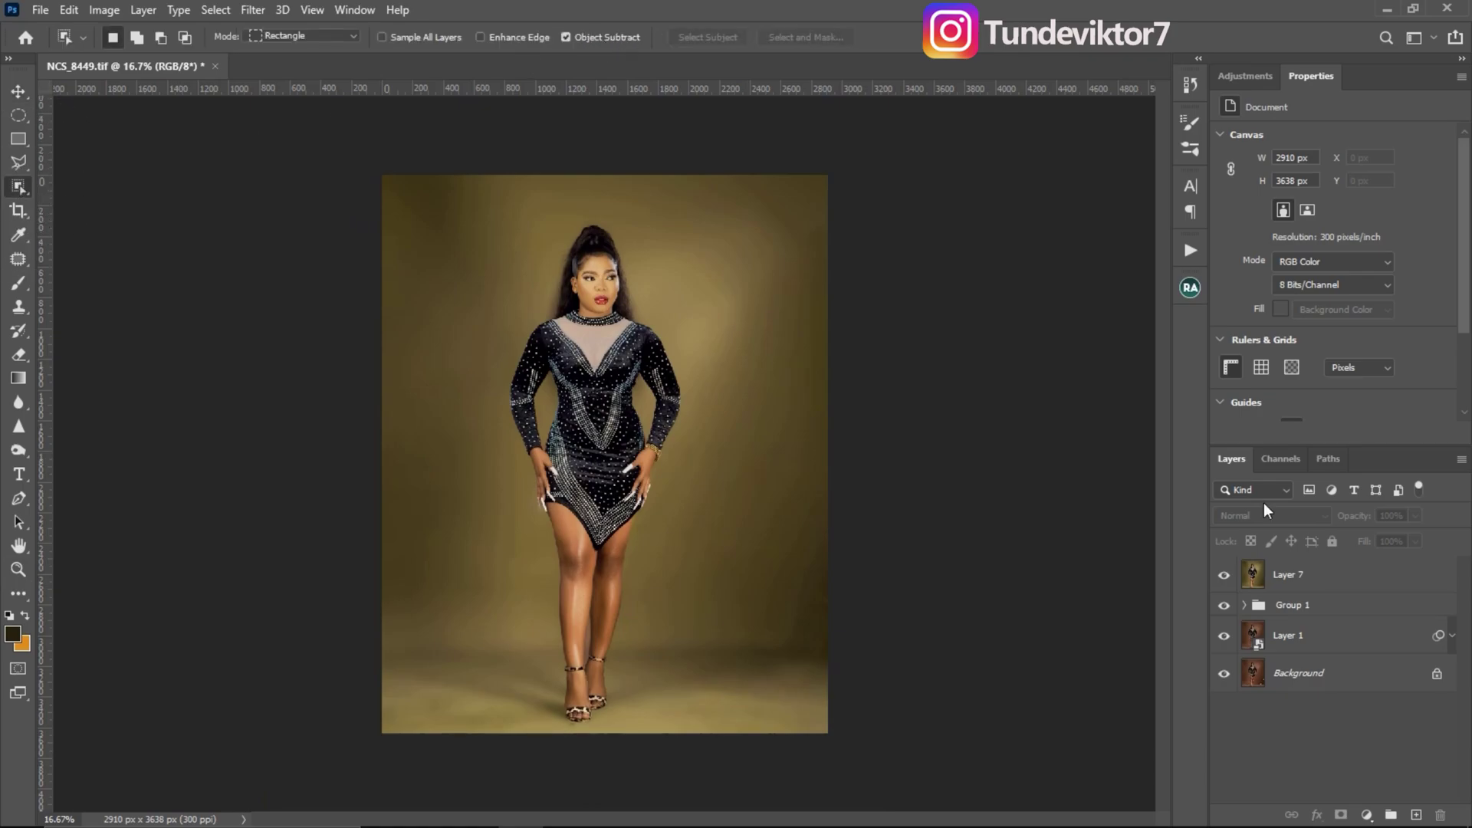
key("alt+period")
left_click(698, 30)
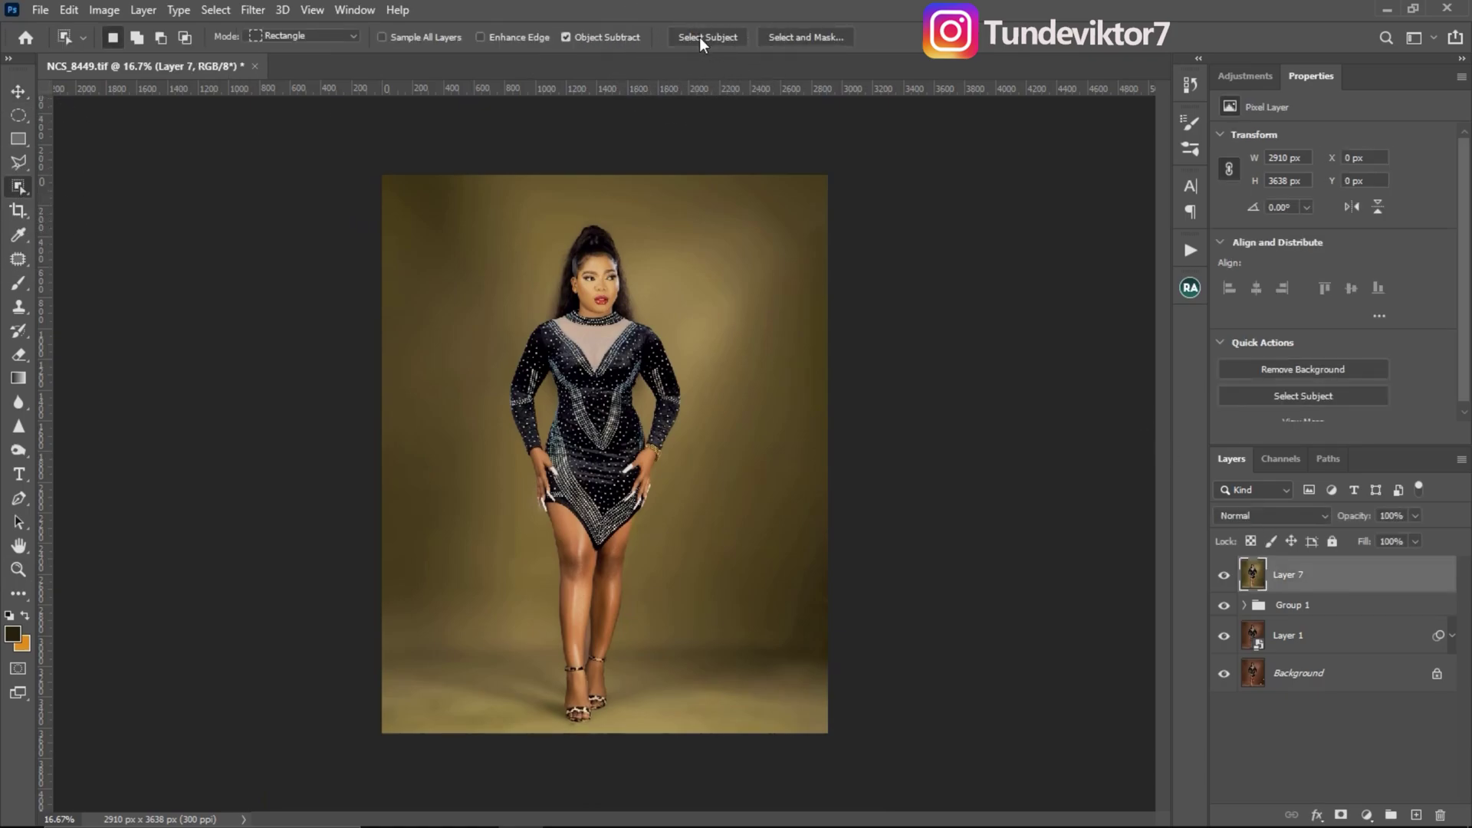
key("z")
left_click(648, 381)
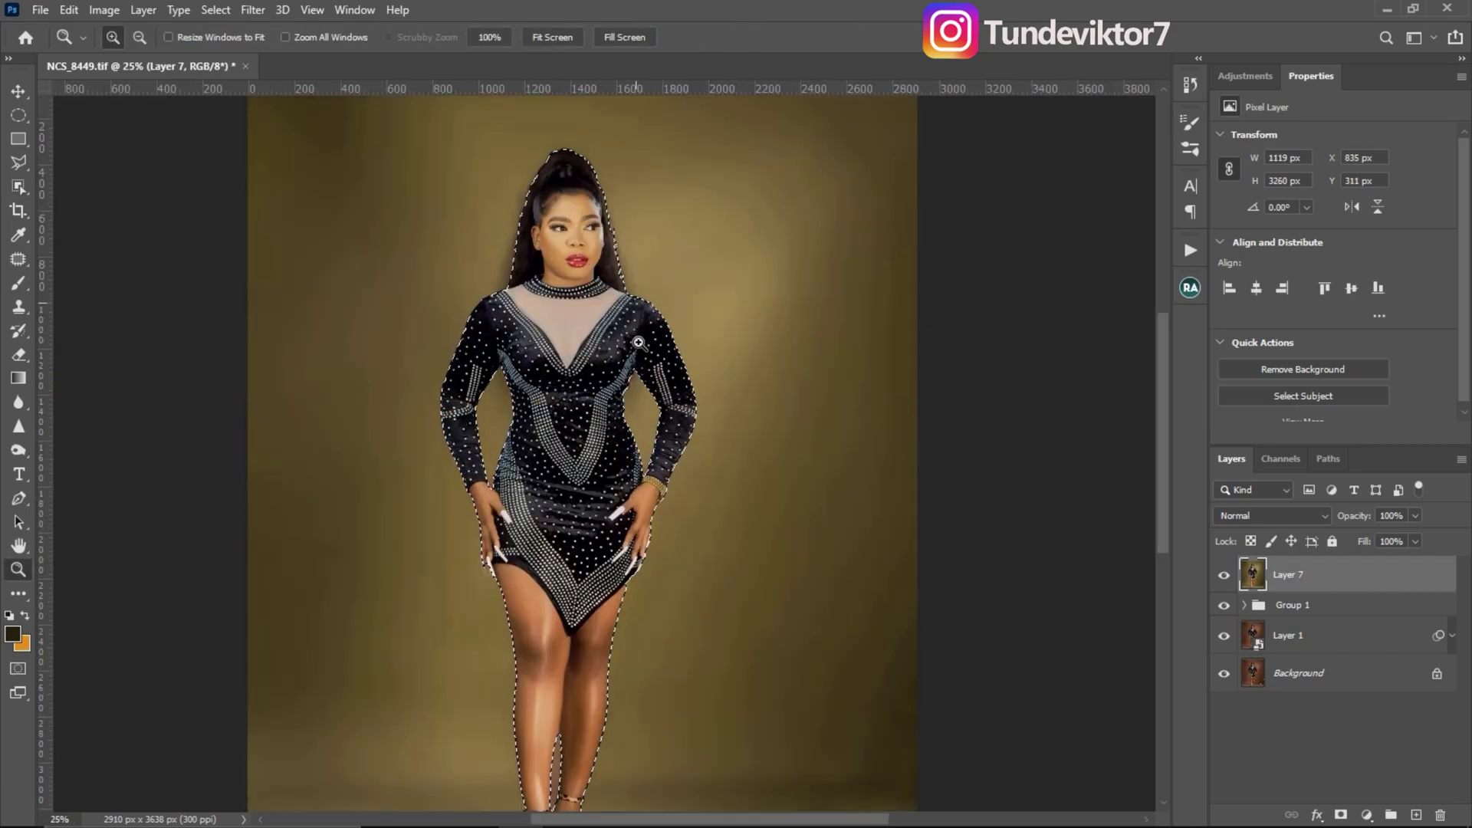
key("alt")
left_click(584, 359, "alt")
key("w")
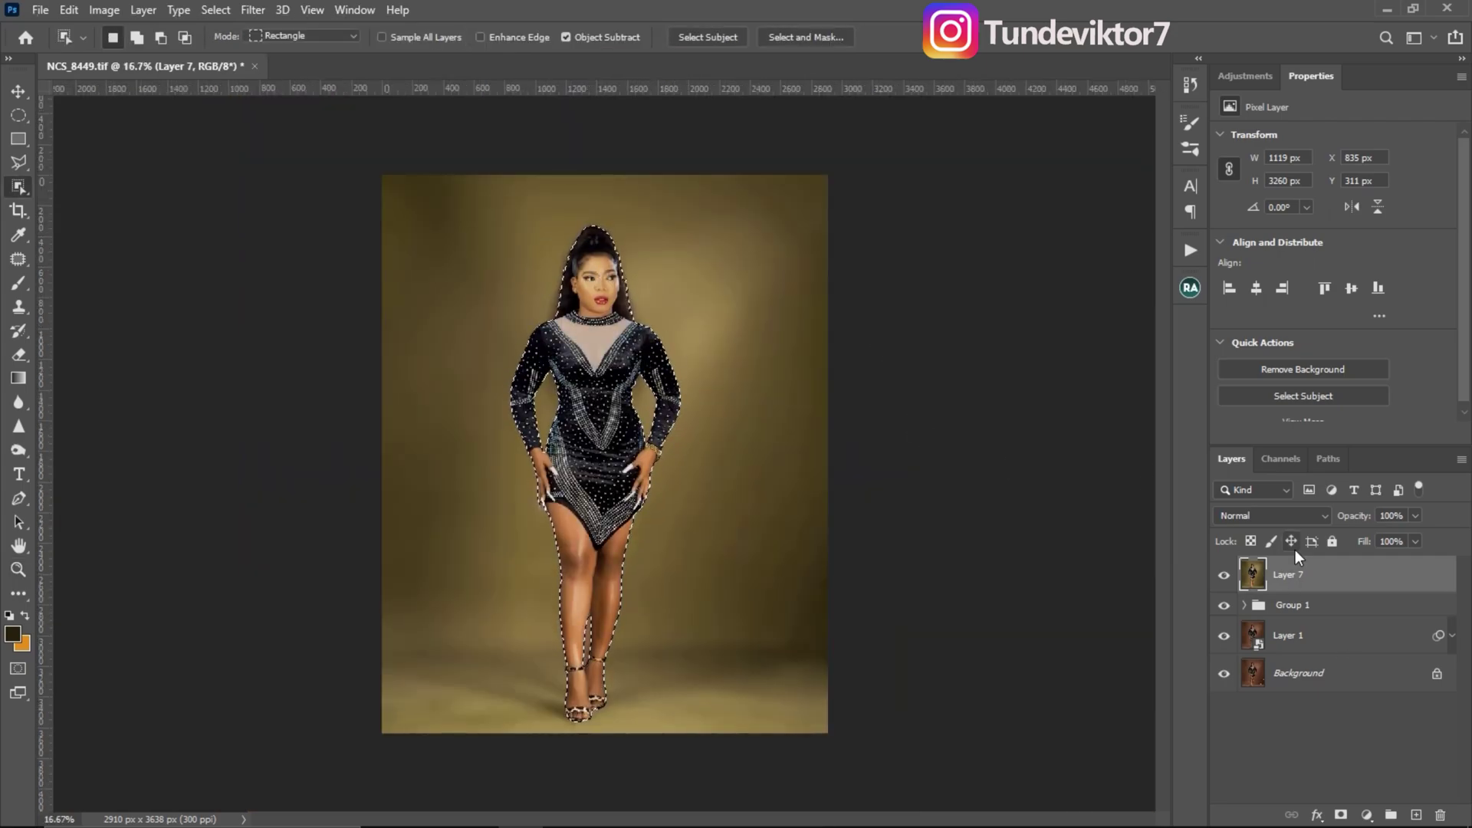
- Add a layer mask to Layer 7 and verify the cutout by hiding the layers beneath
left_click(1342, 816)
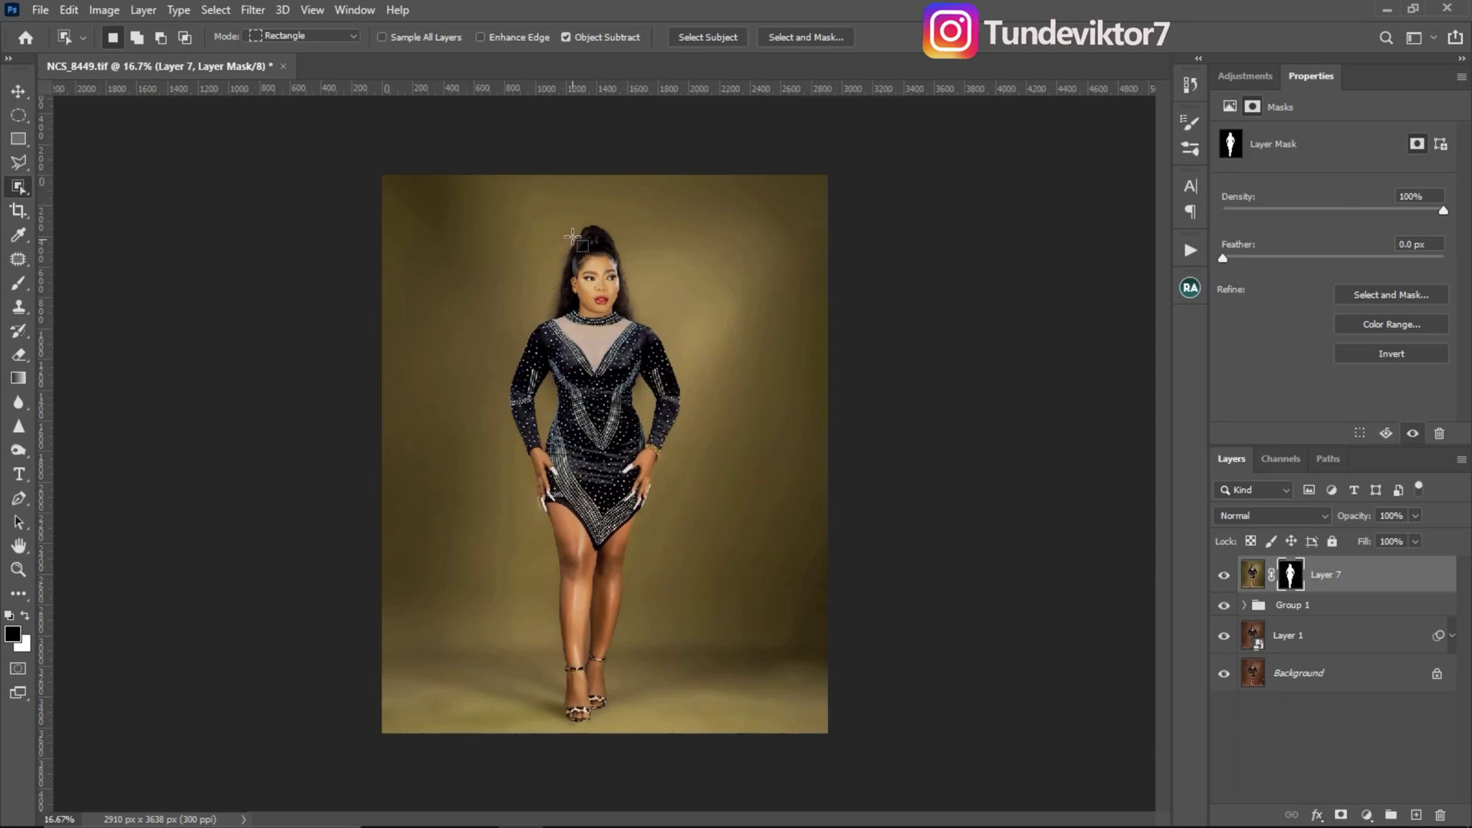
key("z")
left_click(592, 284)
key("w")
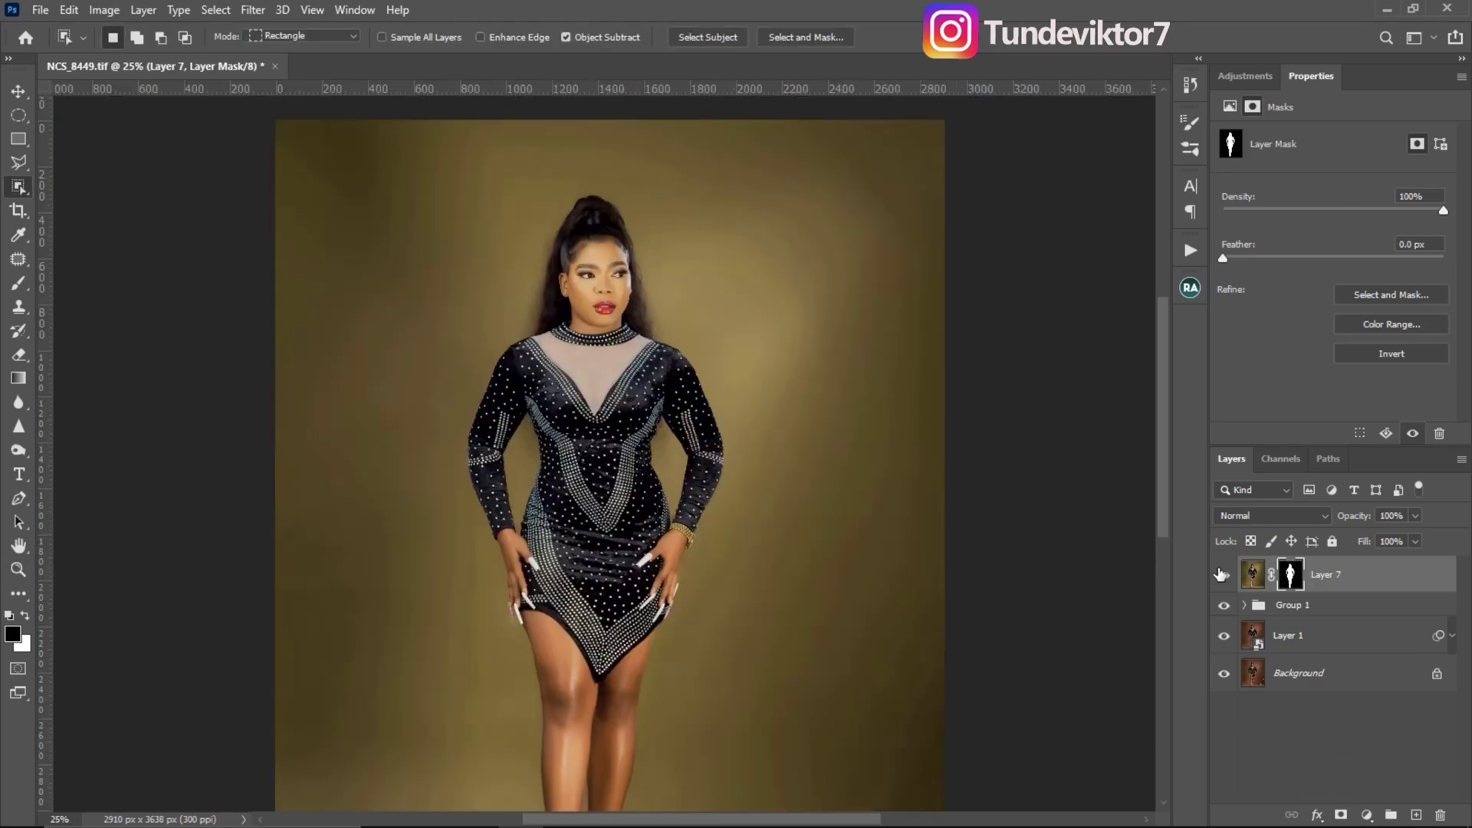
left_click_drag(1225, 605, 1225, 673)
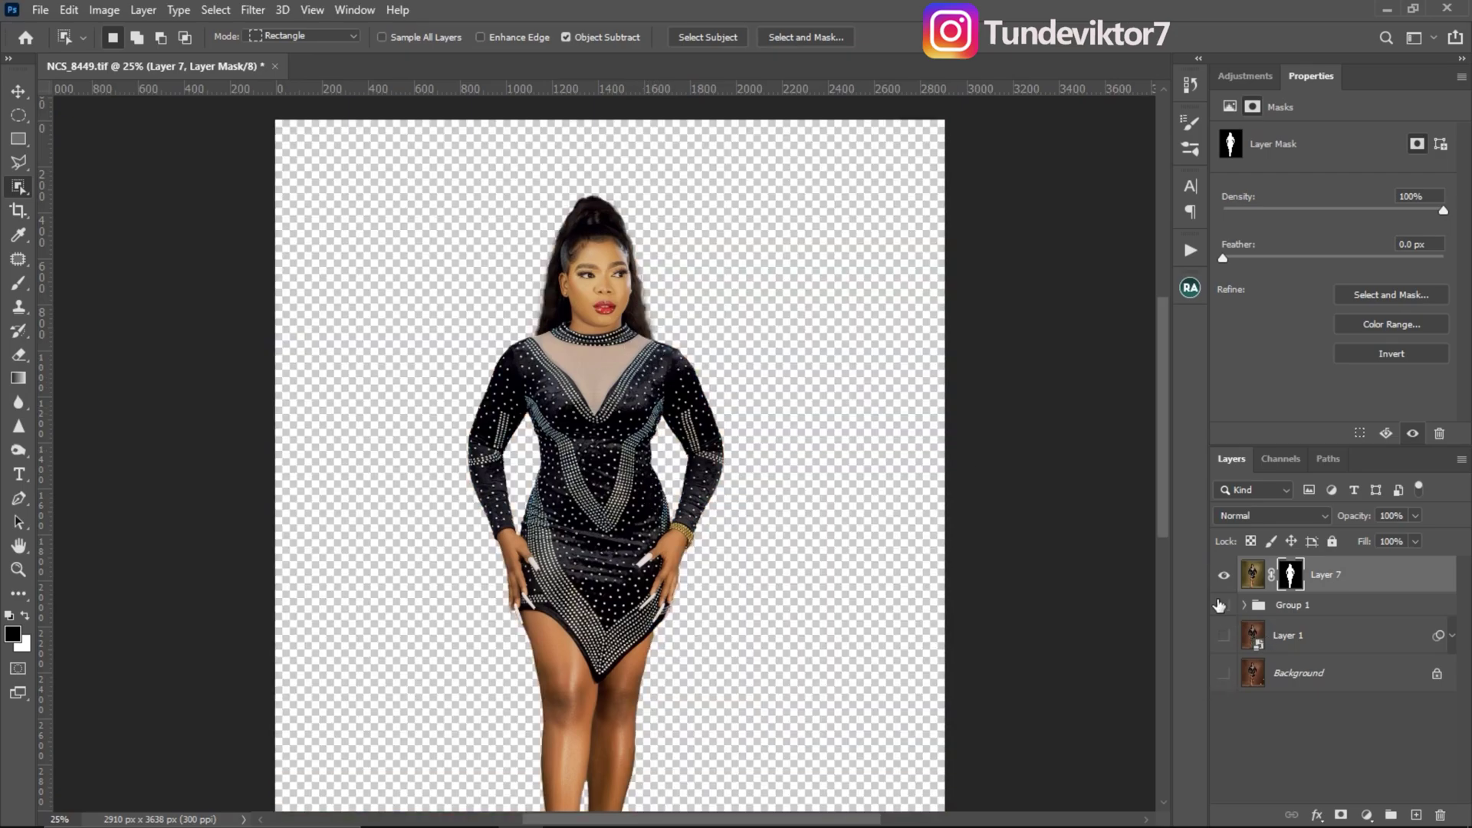
left_click_drag(1219, 606, 1225, 673)
key("ctrl+0")
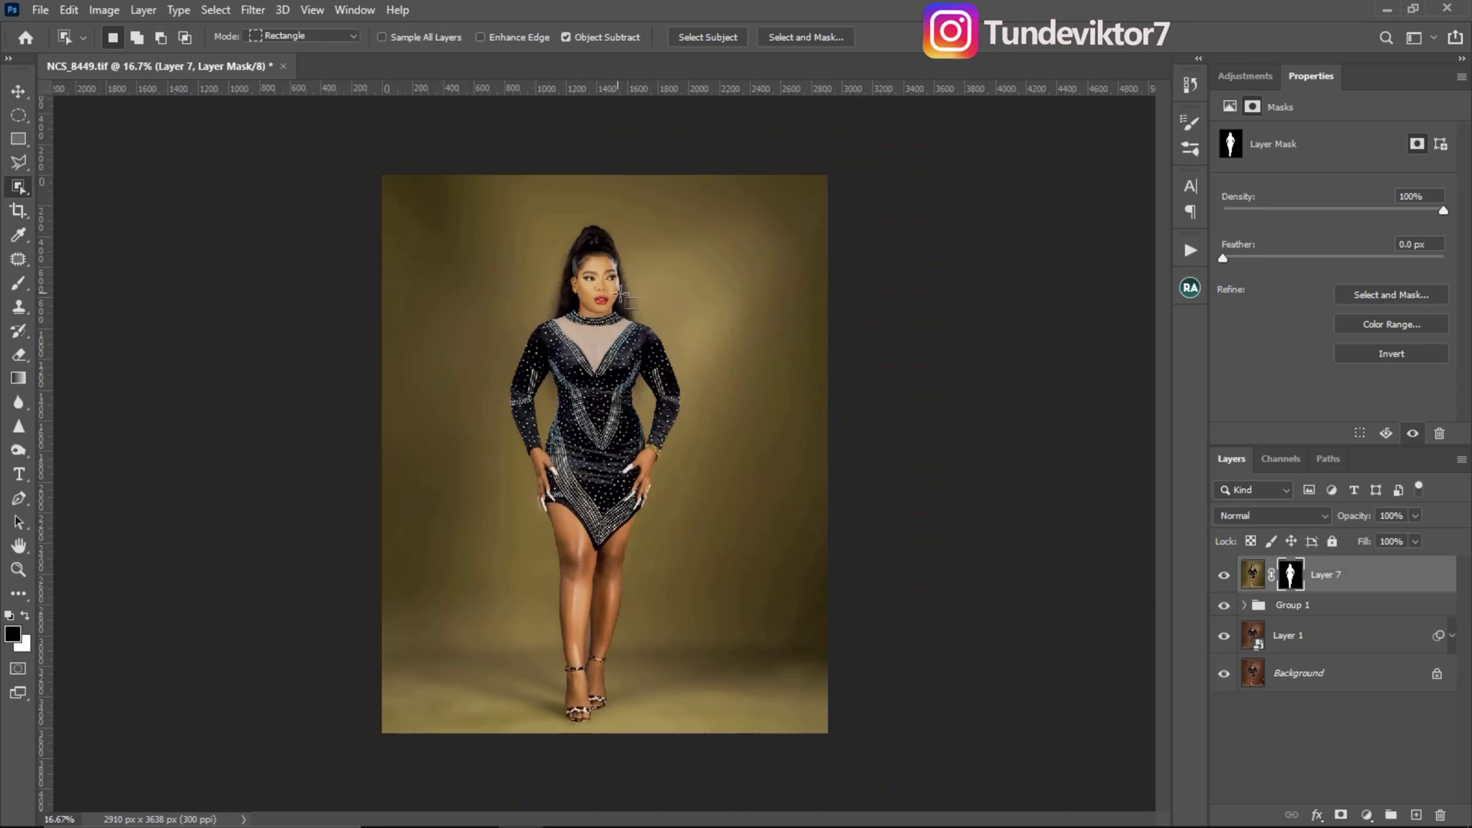
left_click(622, 392, "ctrl")
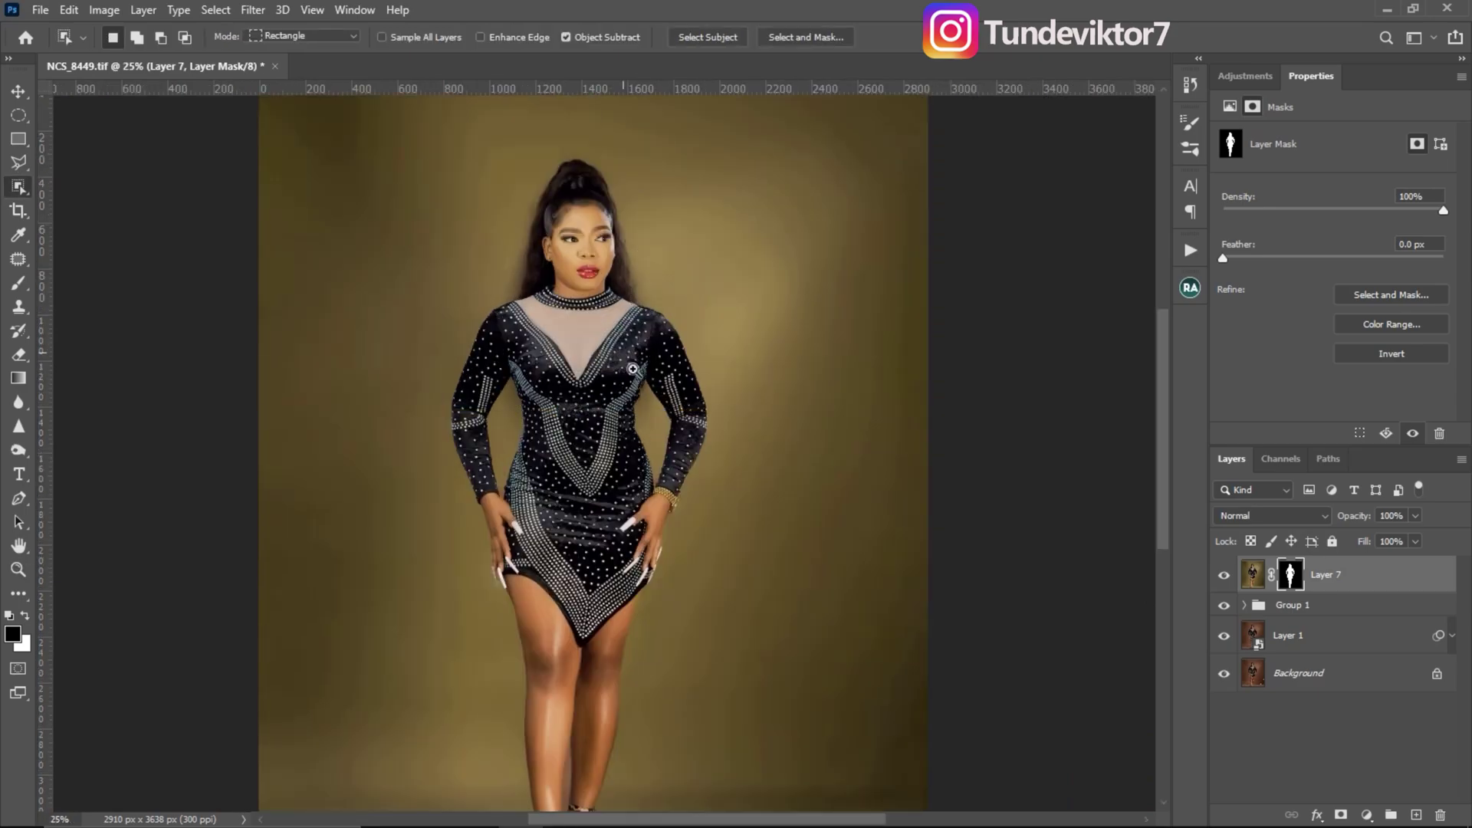
left_click(609, 389, "alt")
- Place the pngtree window-shadow PNG into the portrait as an embedded smart object
key("w")
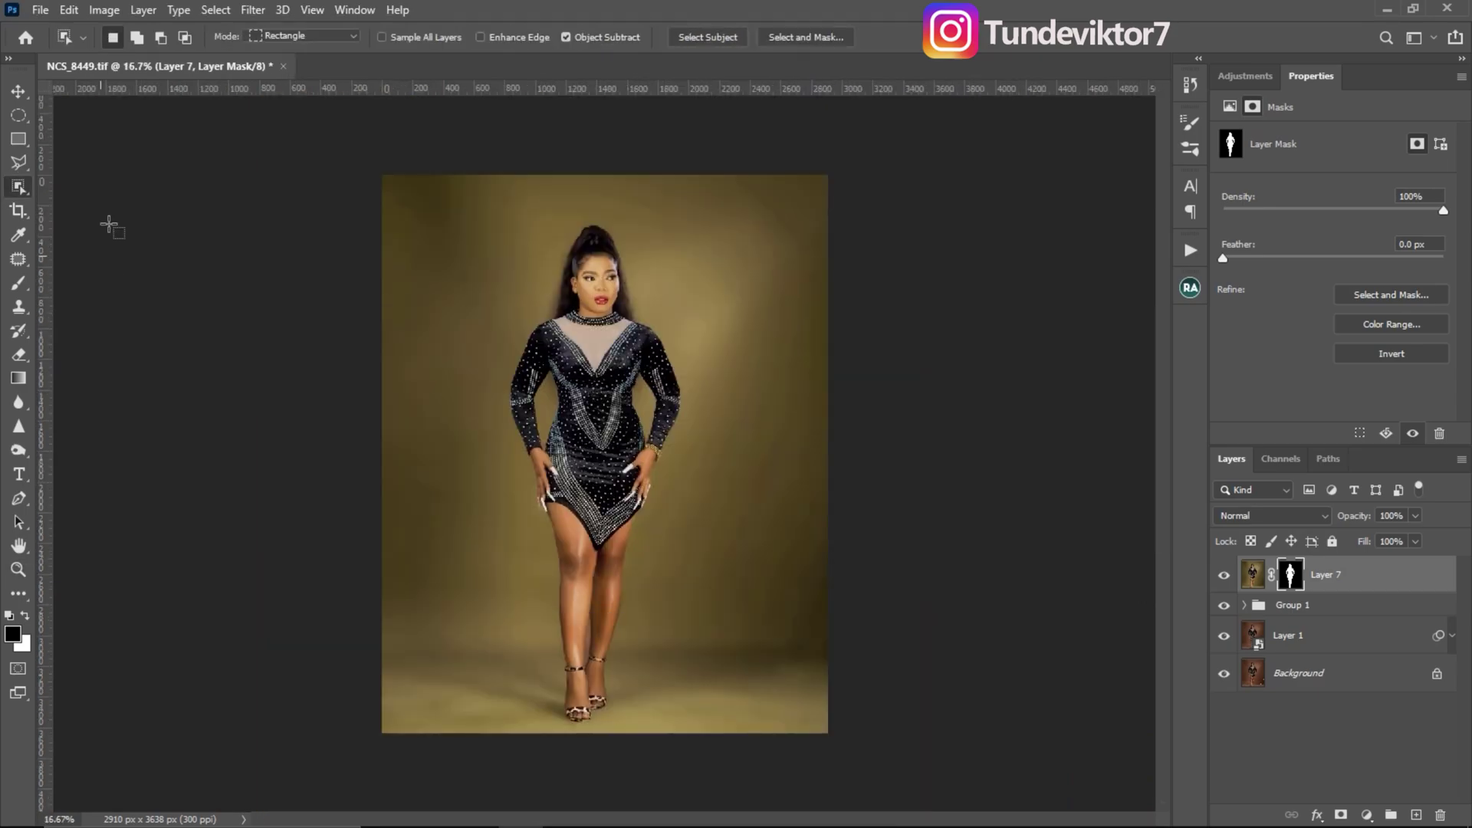
left_click(40, 10)
mouse_move(68, 10)
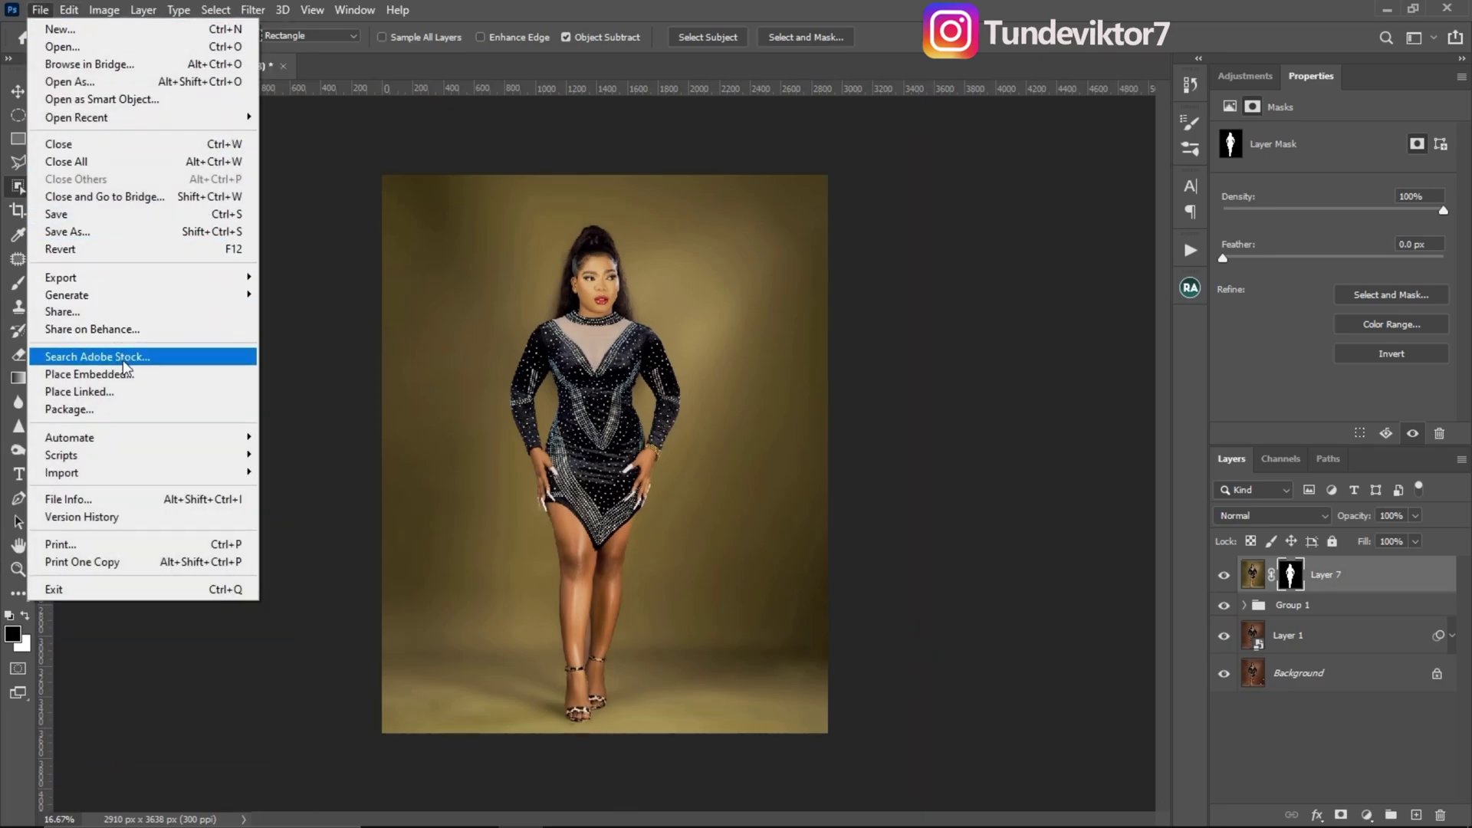
left_click(126, 375)
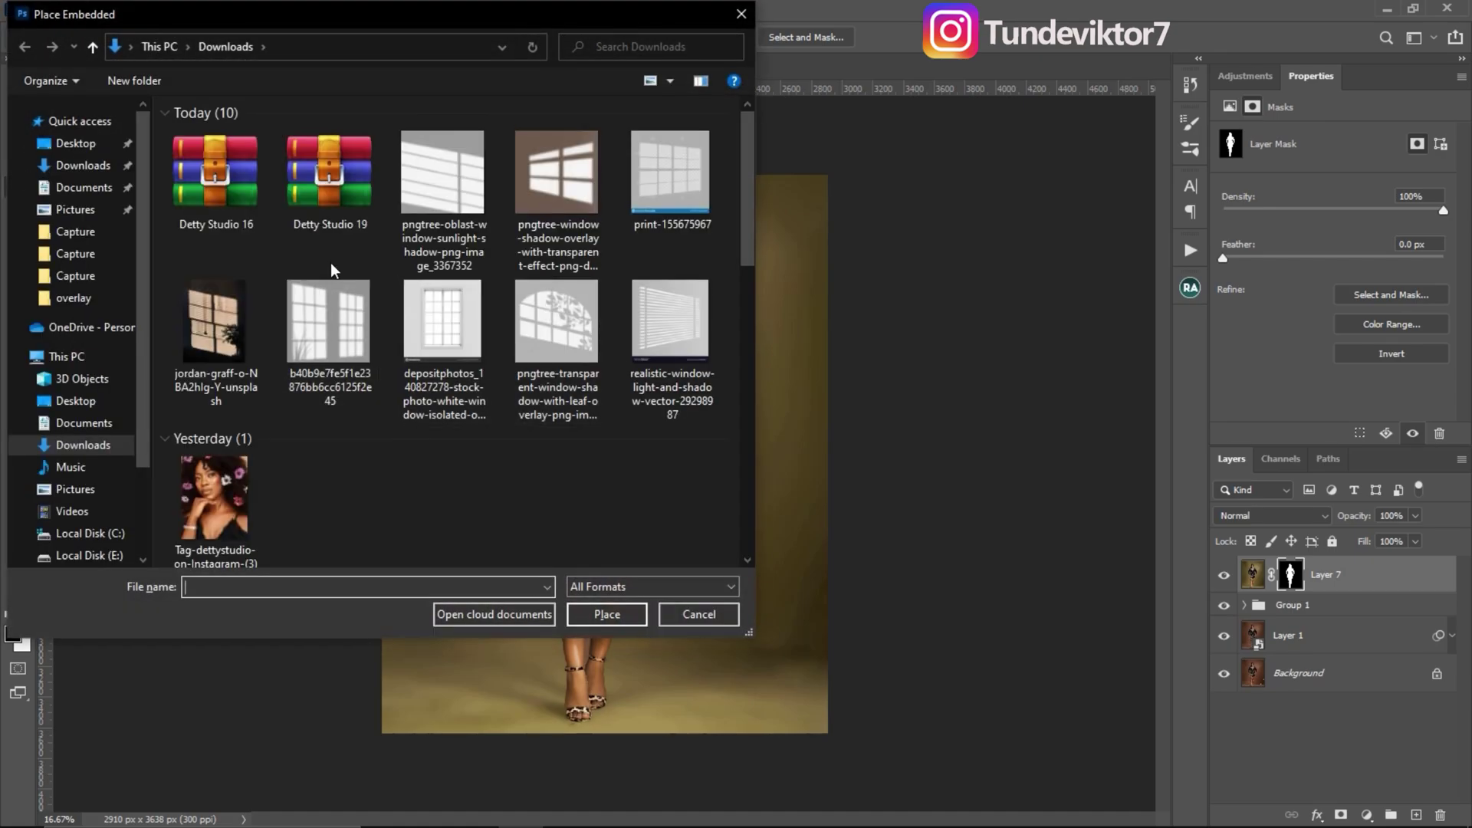
left_click(553, 184)
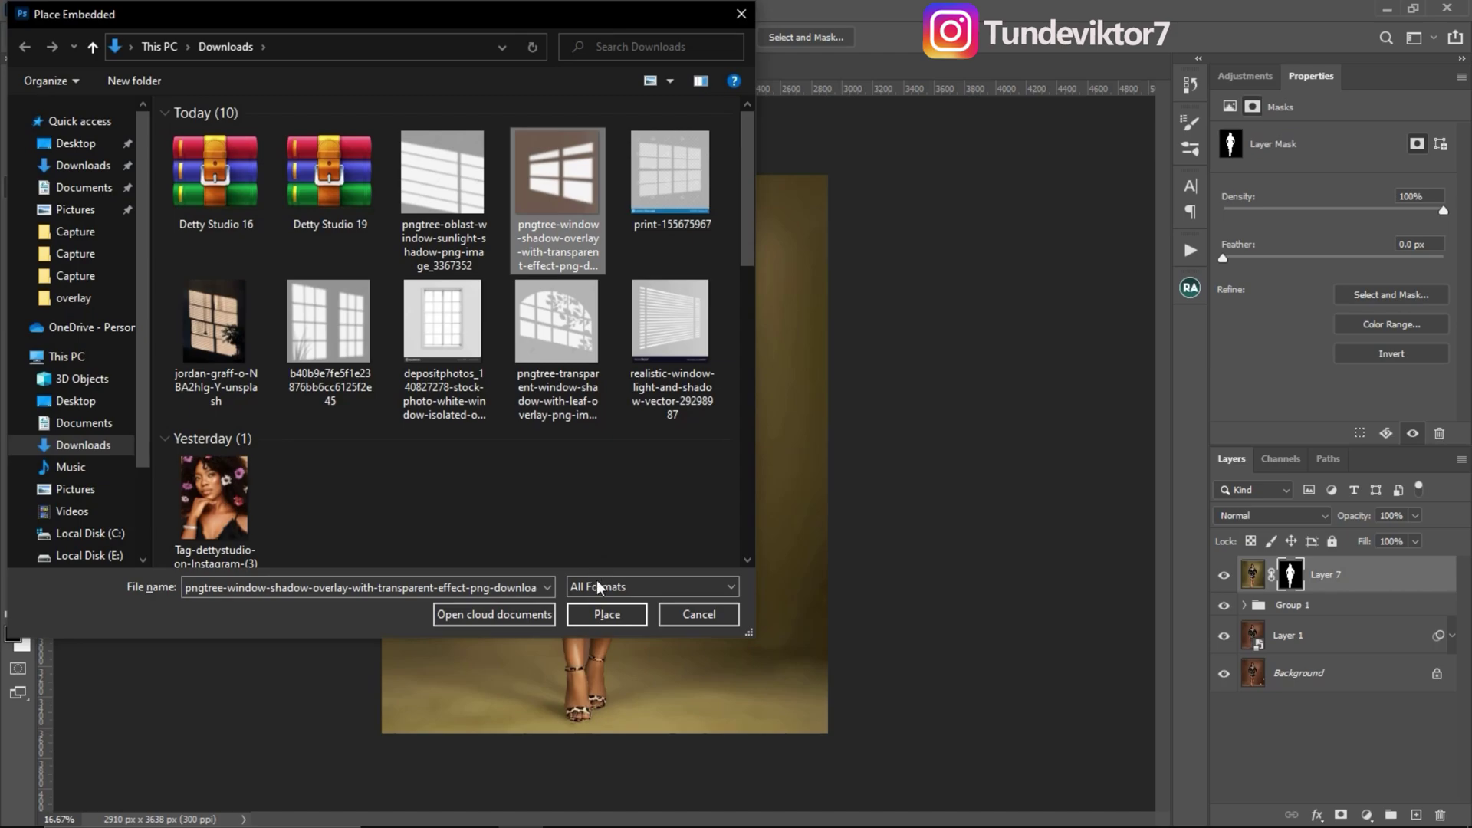
left_click(613, 615)
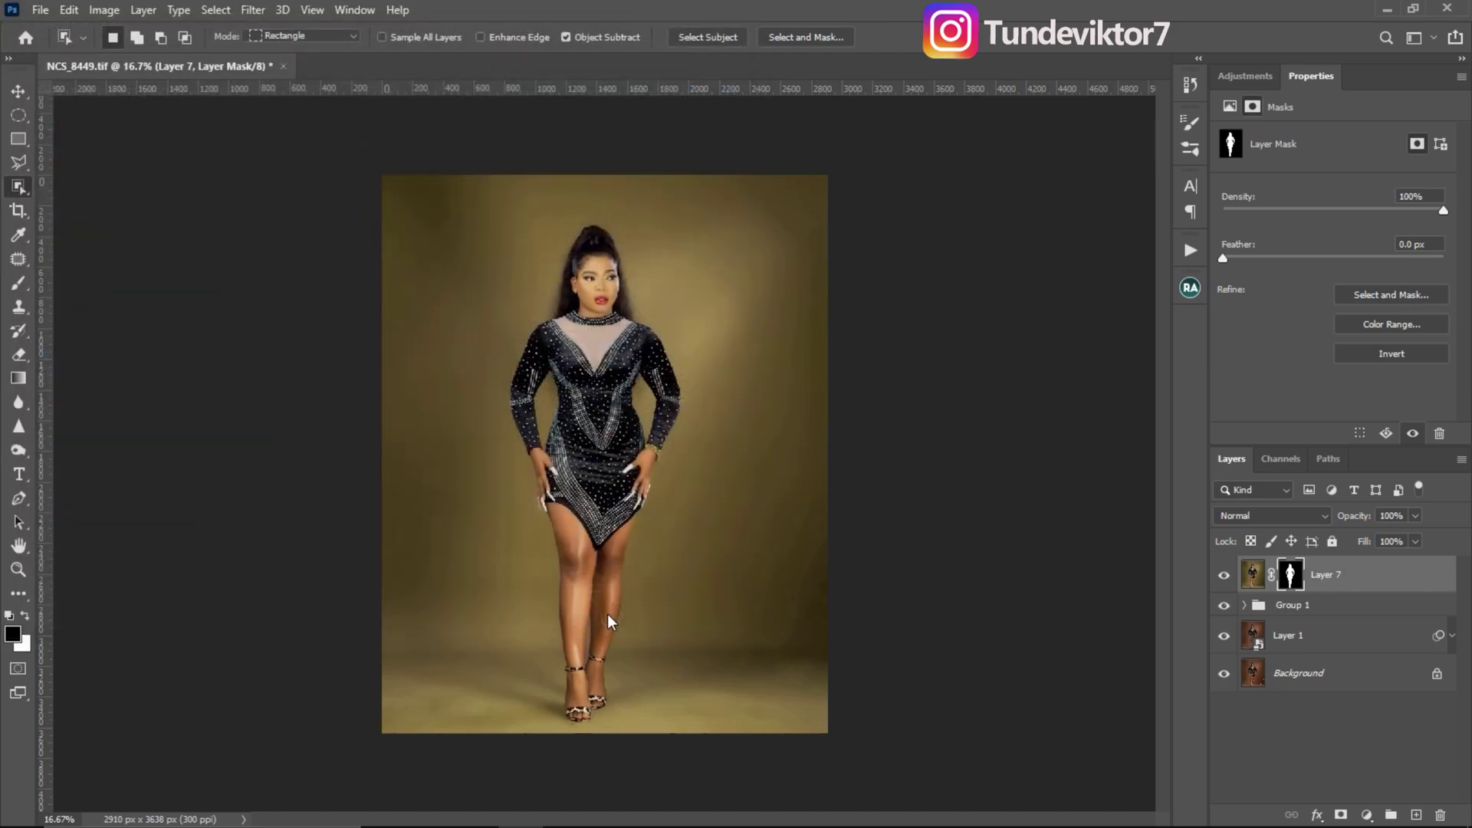
- Set the window-shadow layer to Soft Light and move it just beneath Layer 7
left_click(1273, 516)
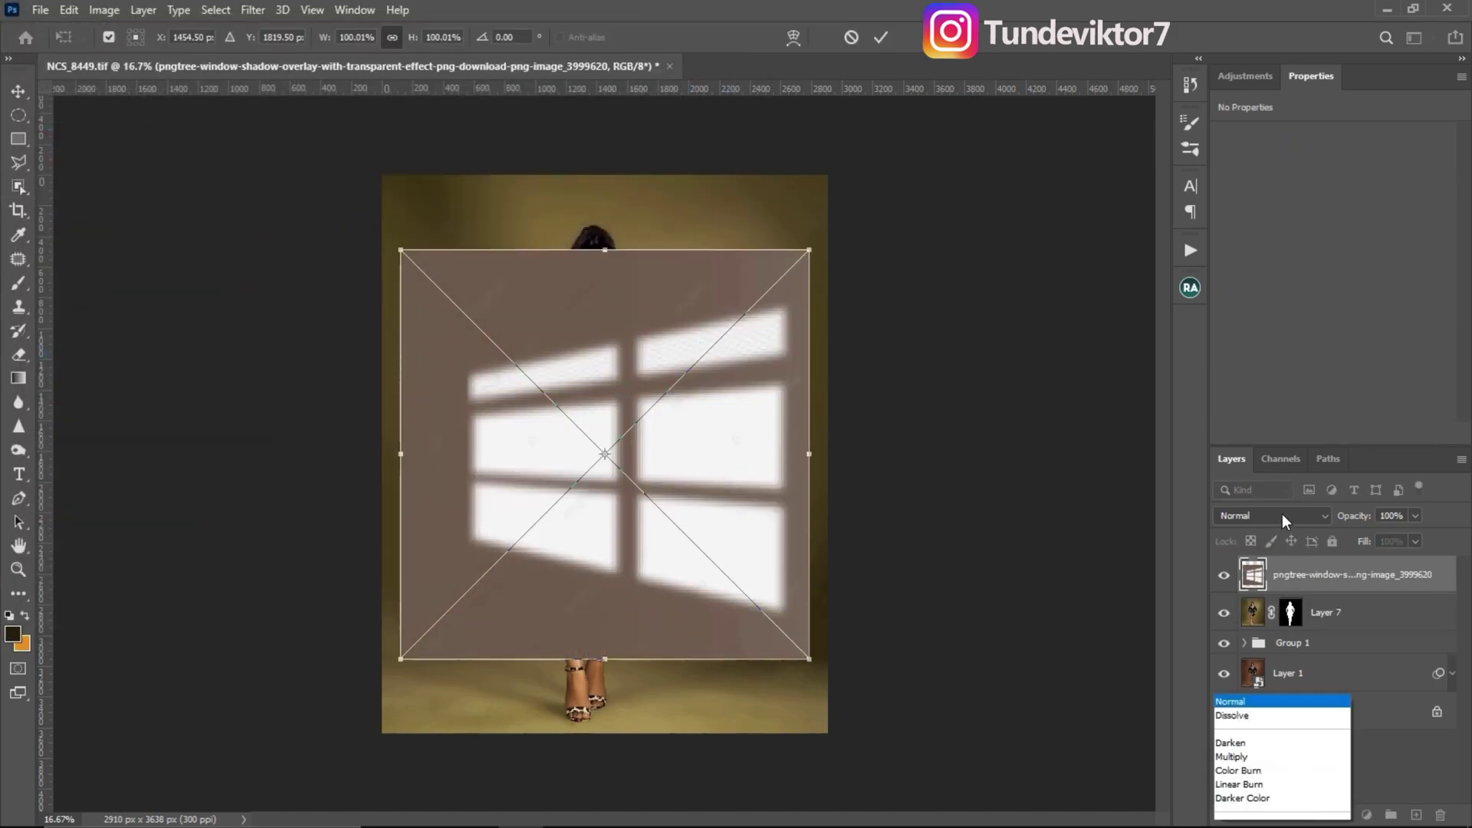
left_click(1267, 606)
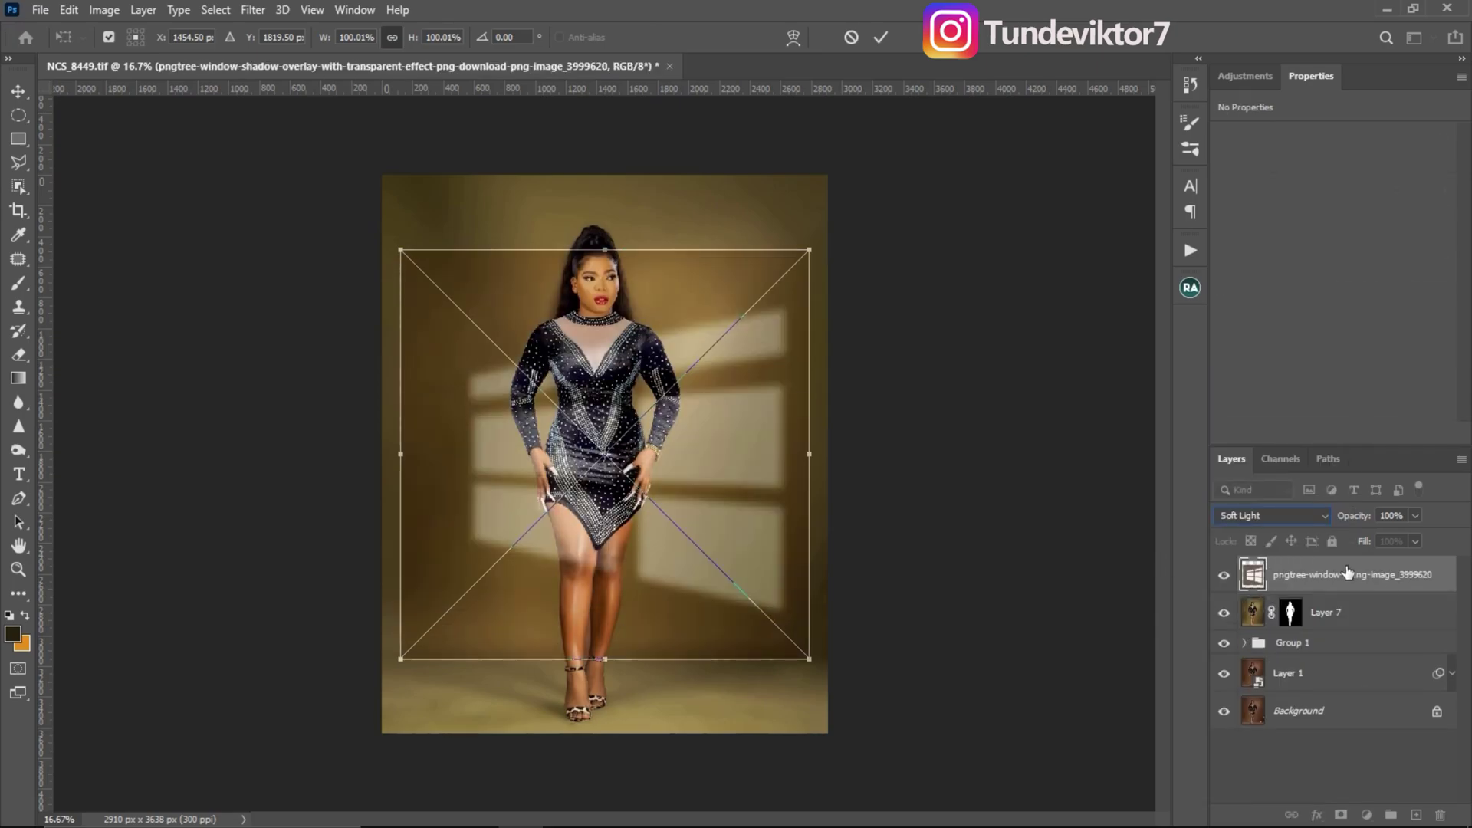
key("Return")
key("ctrl+bracketleft")
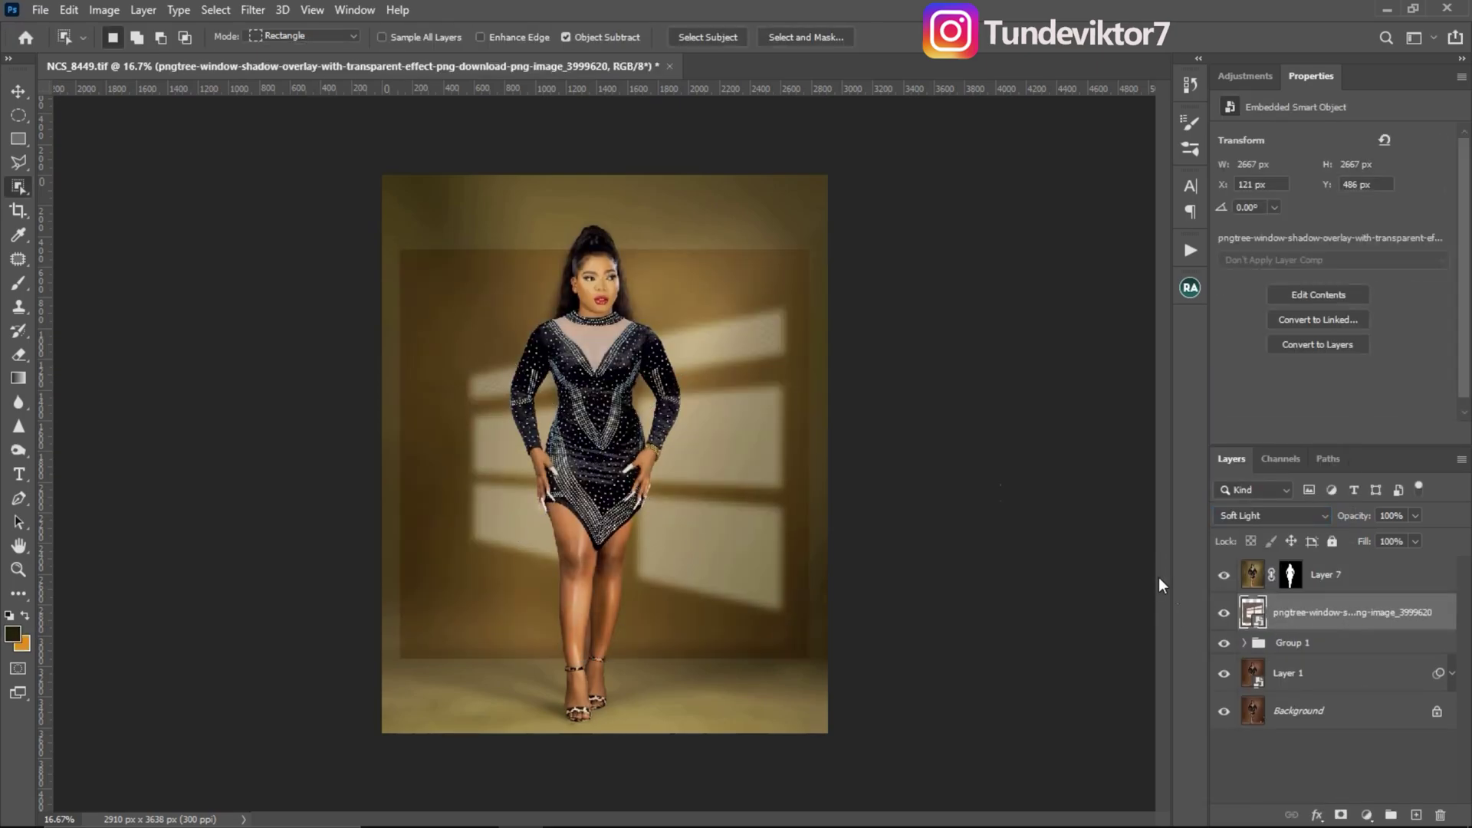
key("ctrl+plus")
scroll(703, 431, "down", 2)
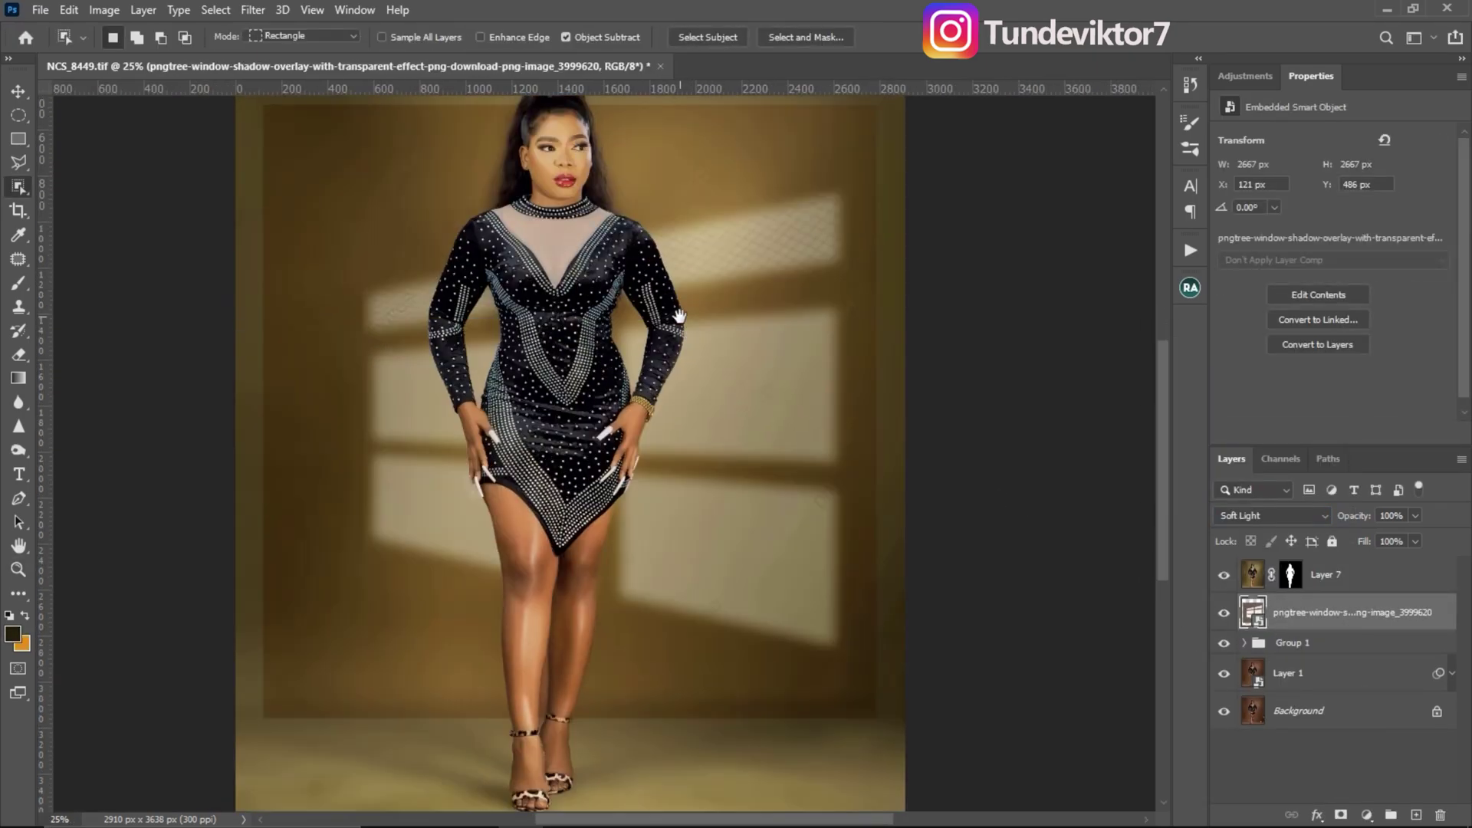
key("ctrl+minus")
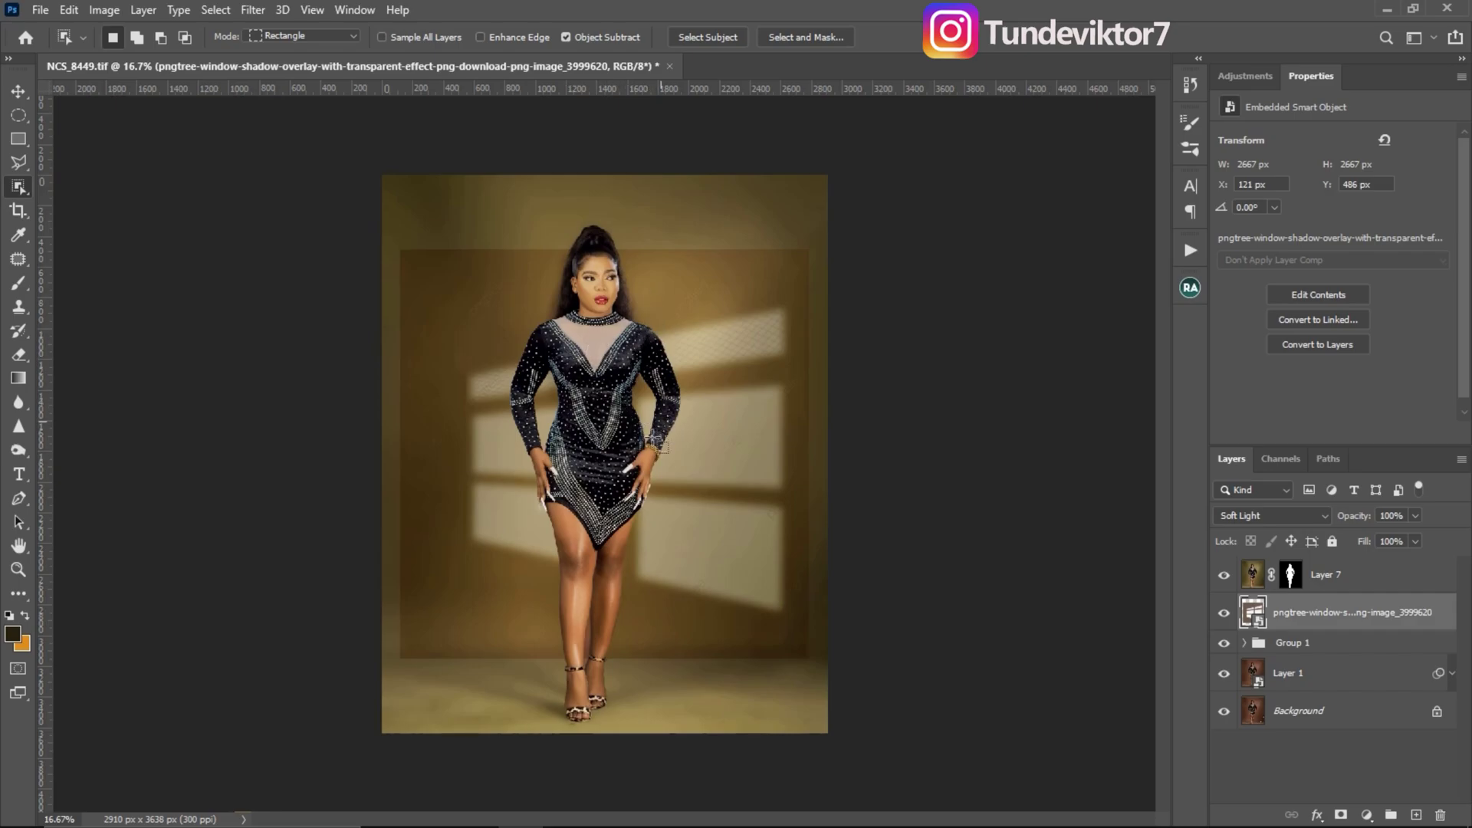
key("v")
scroll(625, 318, "up", 1)
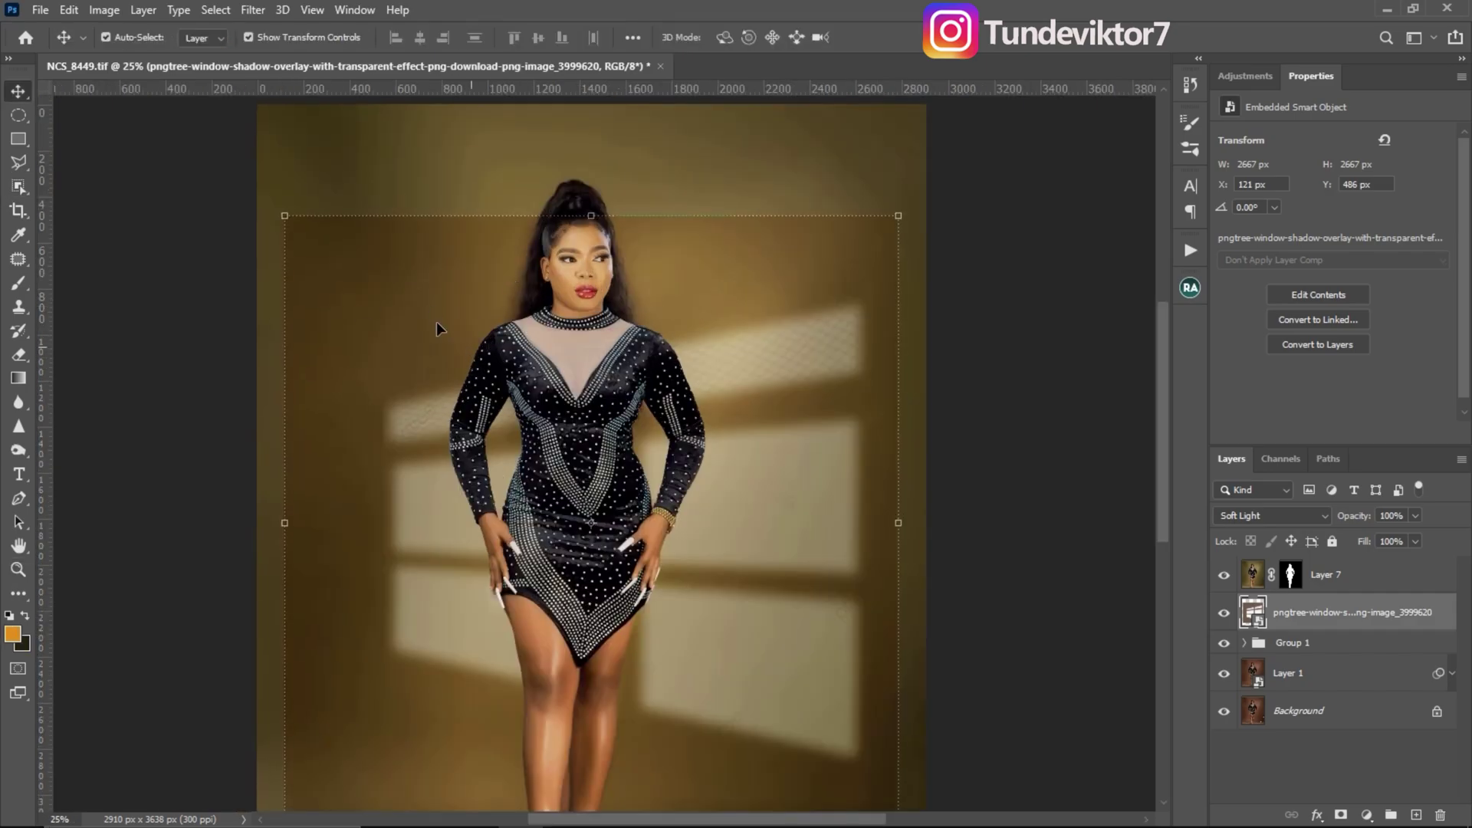
scroll(435, 328, "down", 3)
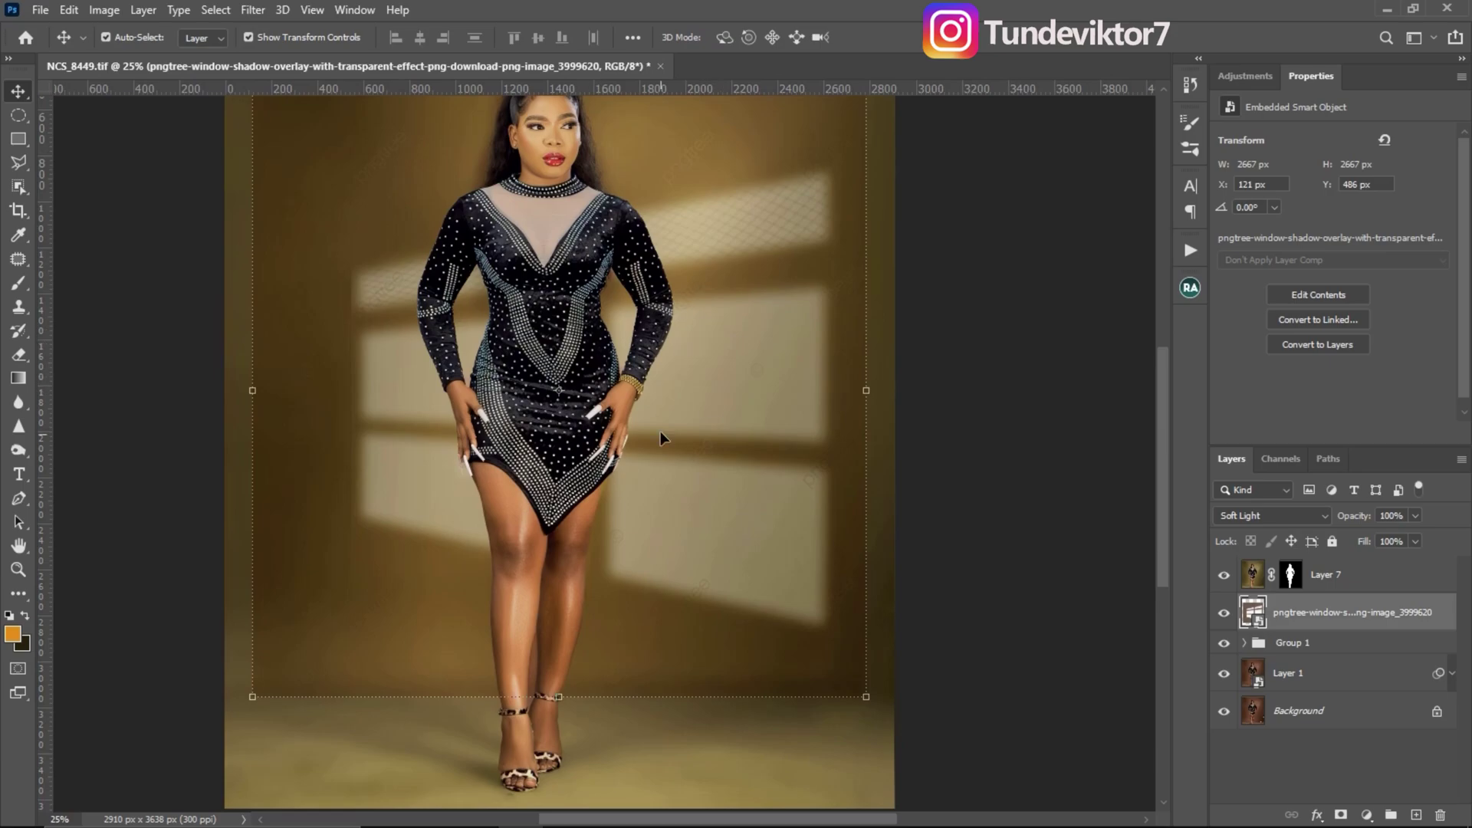
scroll(765, 463, "down", 1)
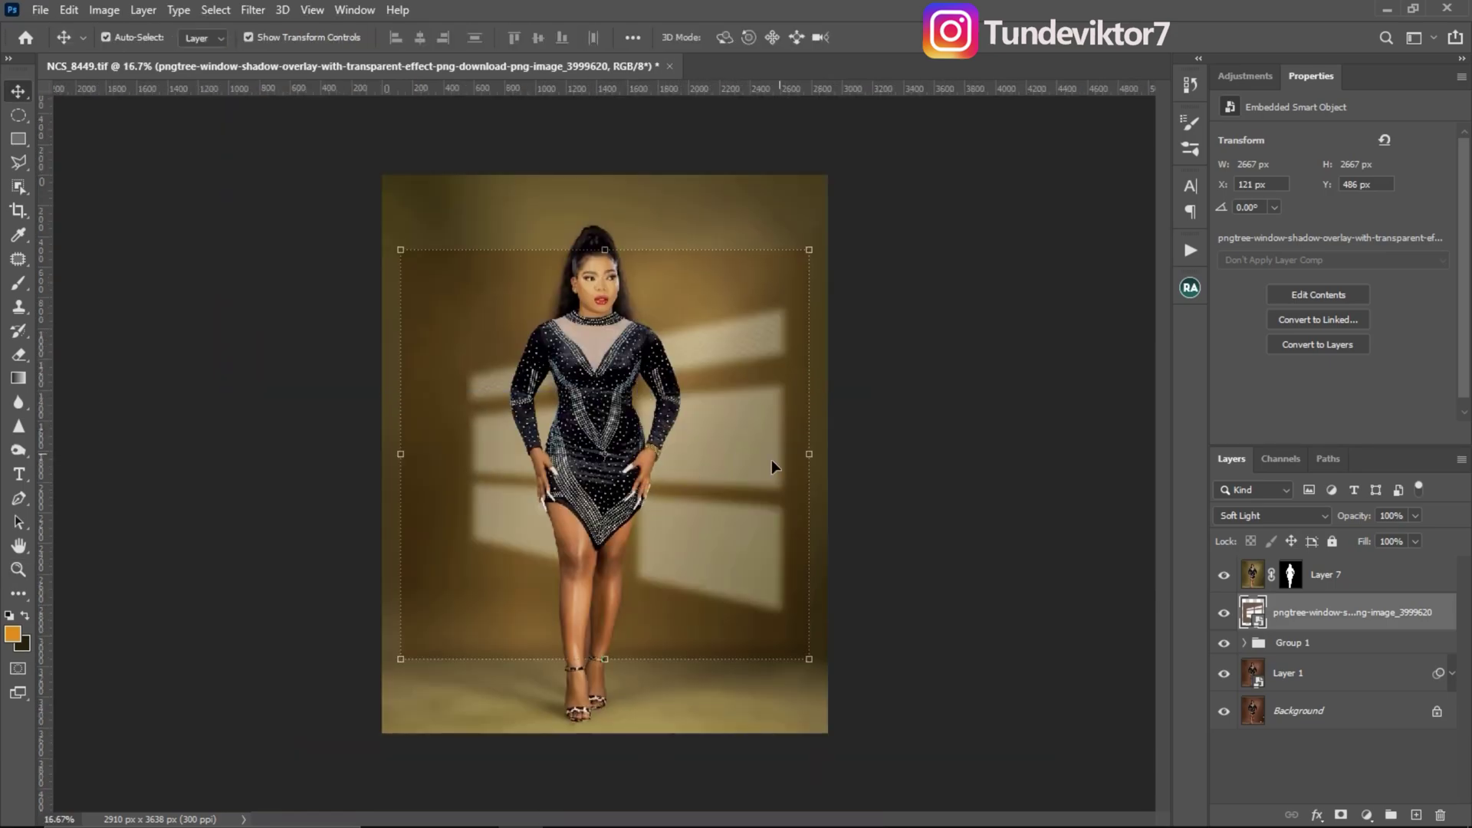
- Open the pngtree window-shadow PNG from Downloads as its own 640 × 640 document
left_click(26, 38)
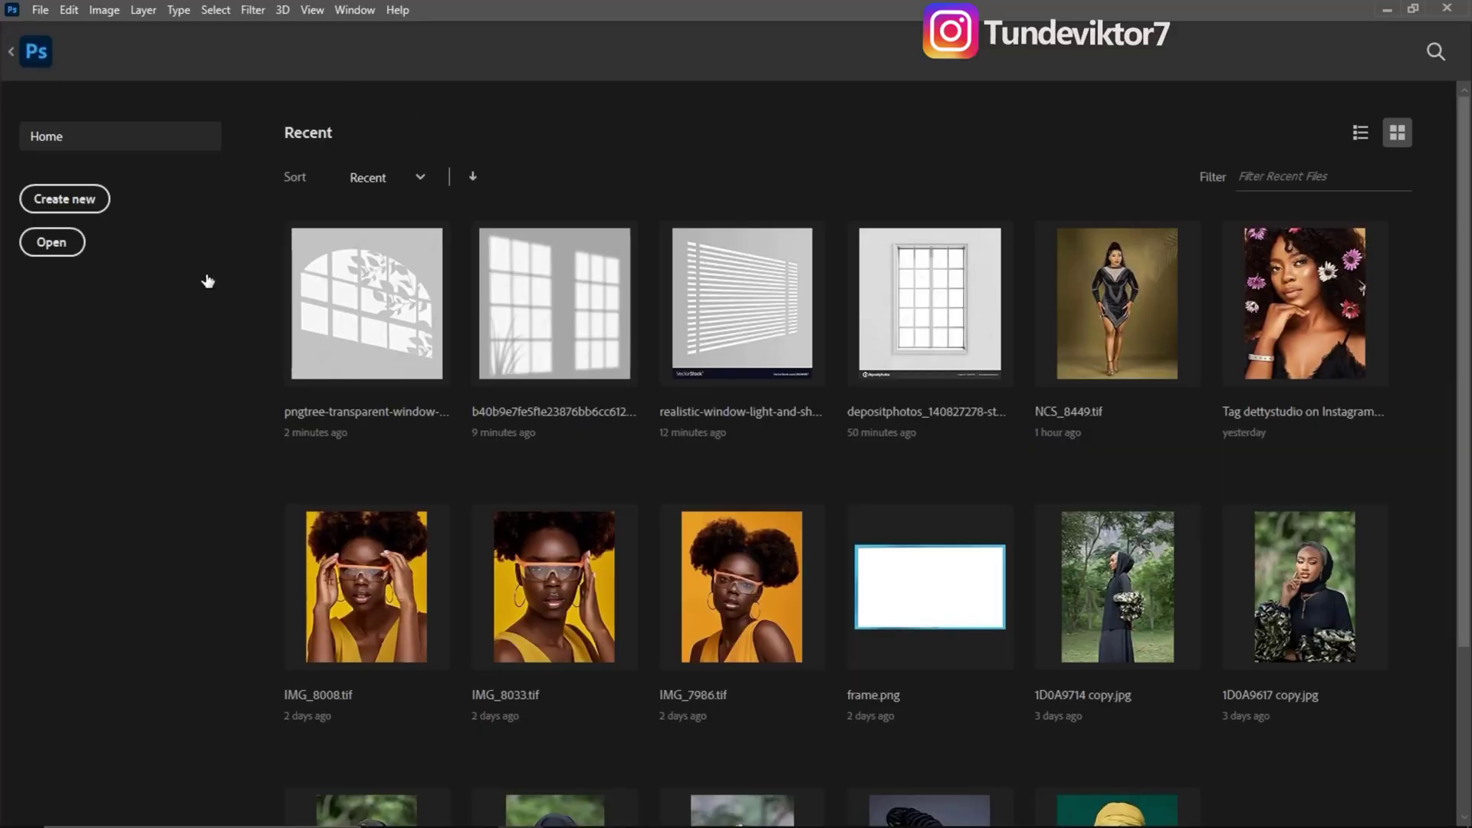
left_click(51, 244)
left_click(551, 191)
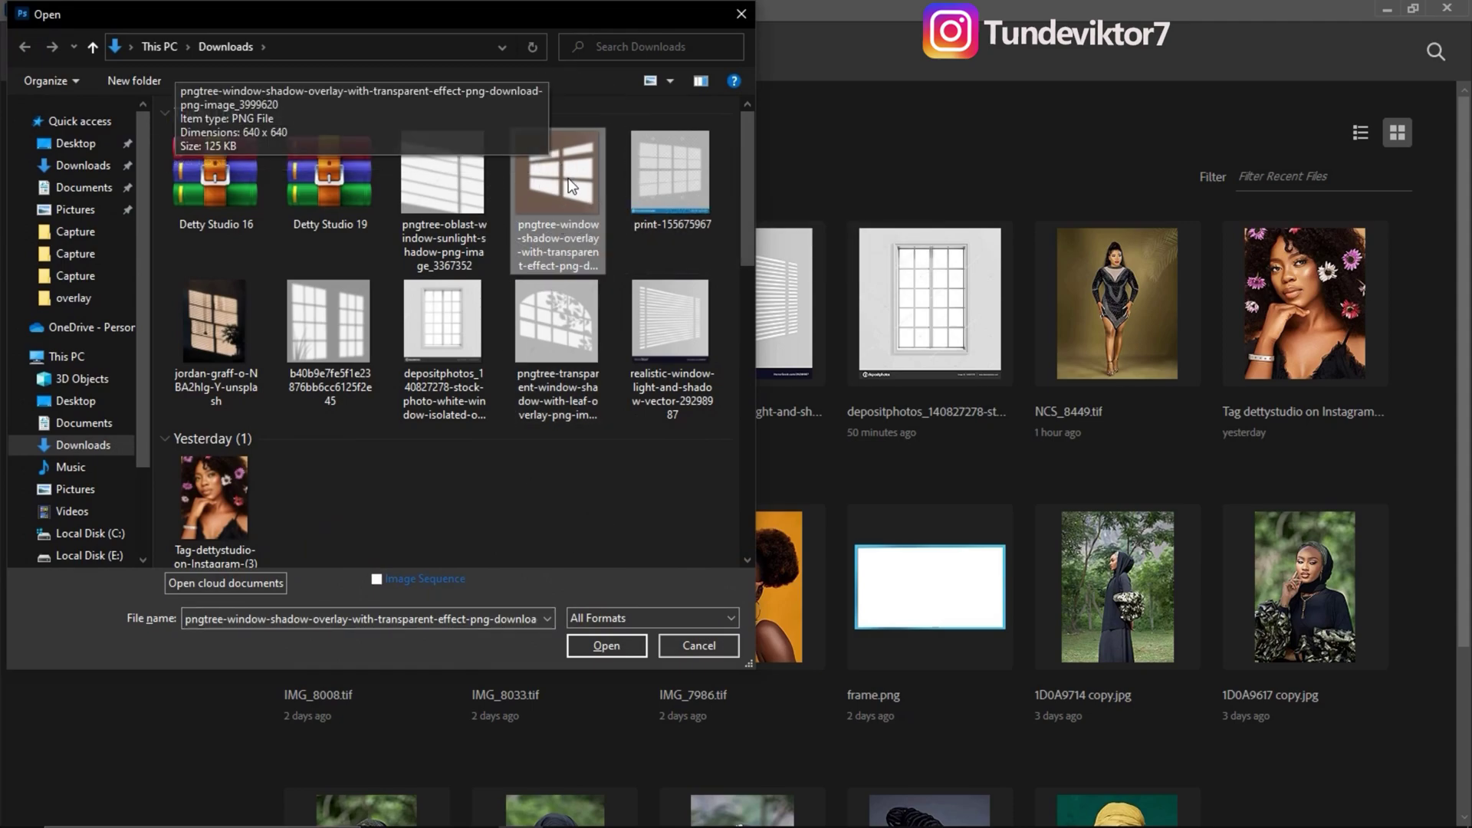
left_click(615, 645)
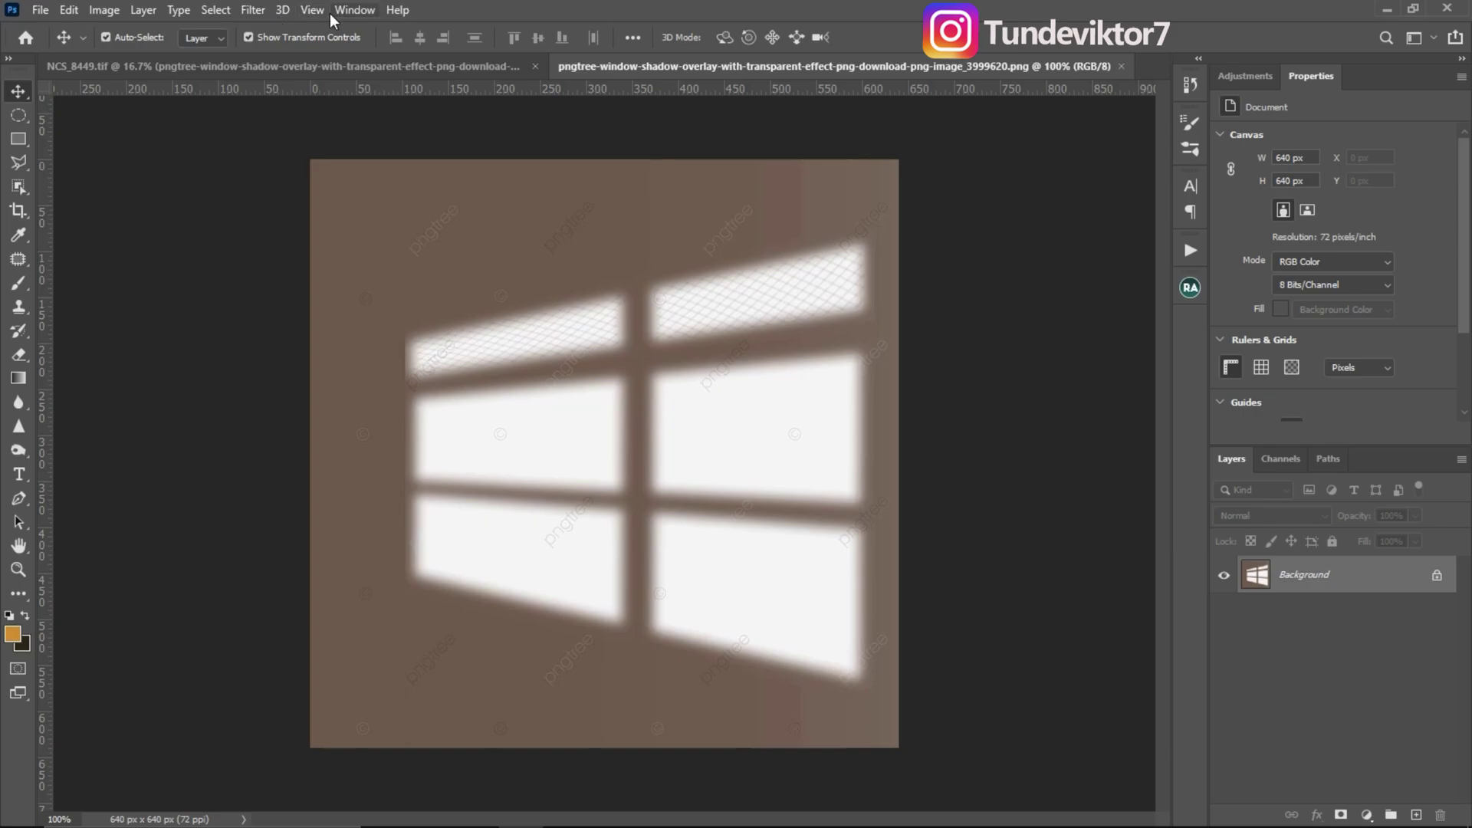
- Select the bright window panes with Color Range Highlights, Fuzziness 5 and Range 183
left_click(215, 10)
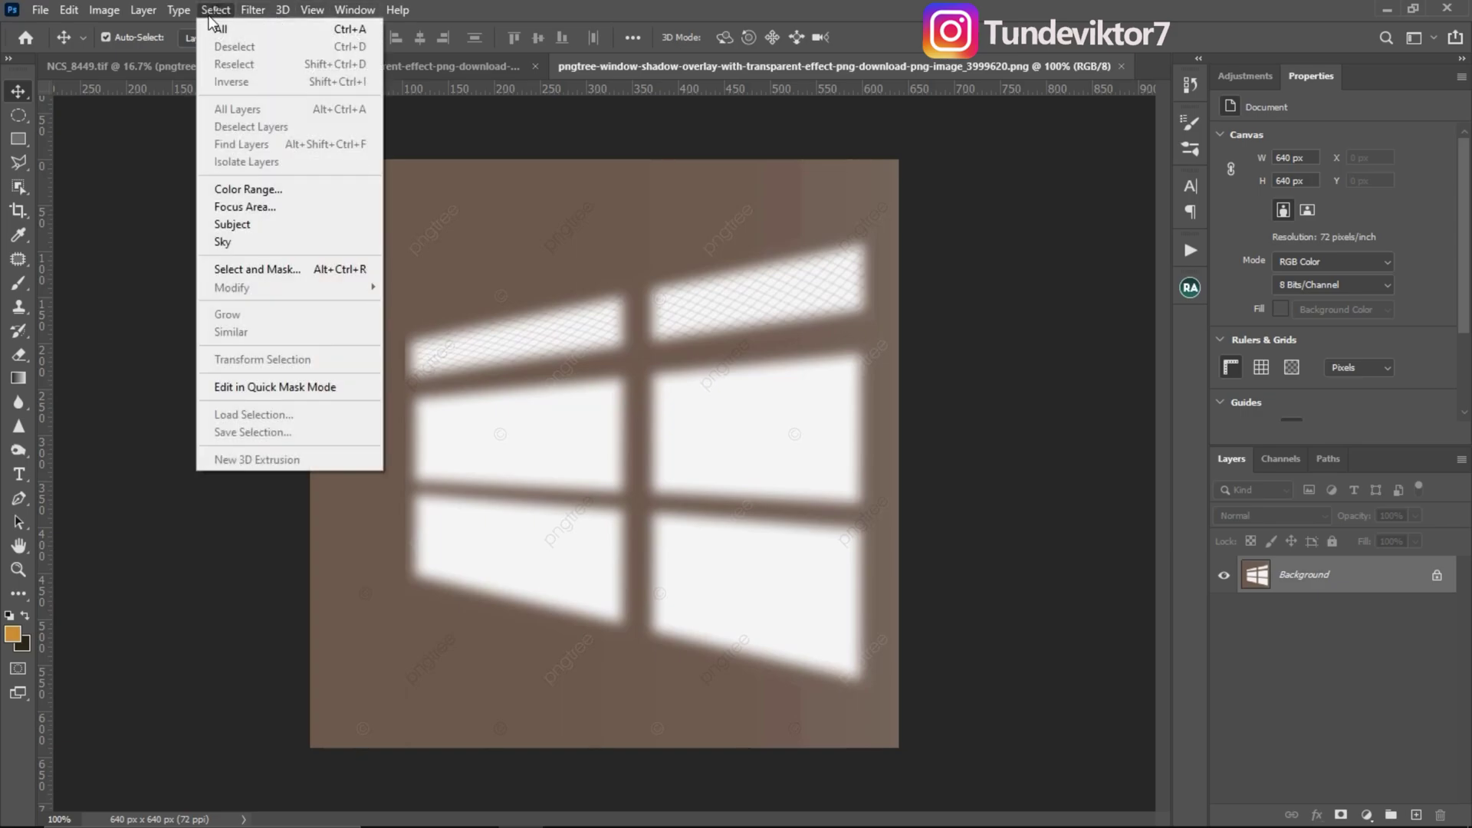
left_click(254, 188)
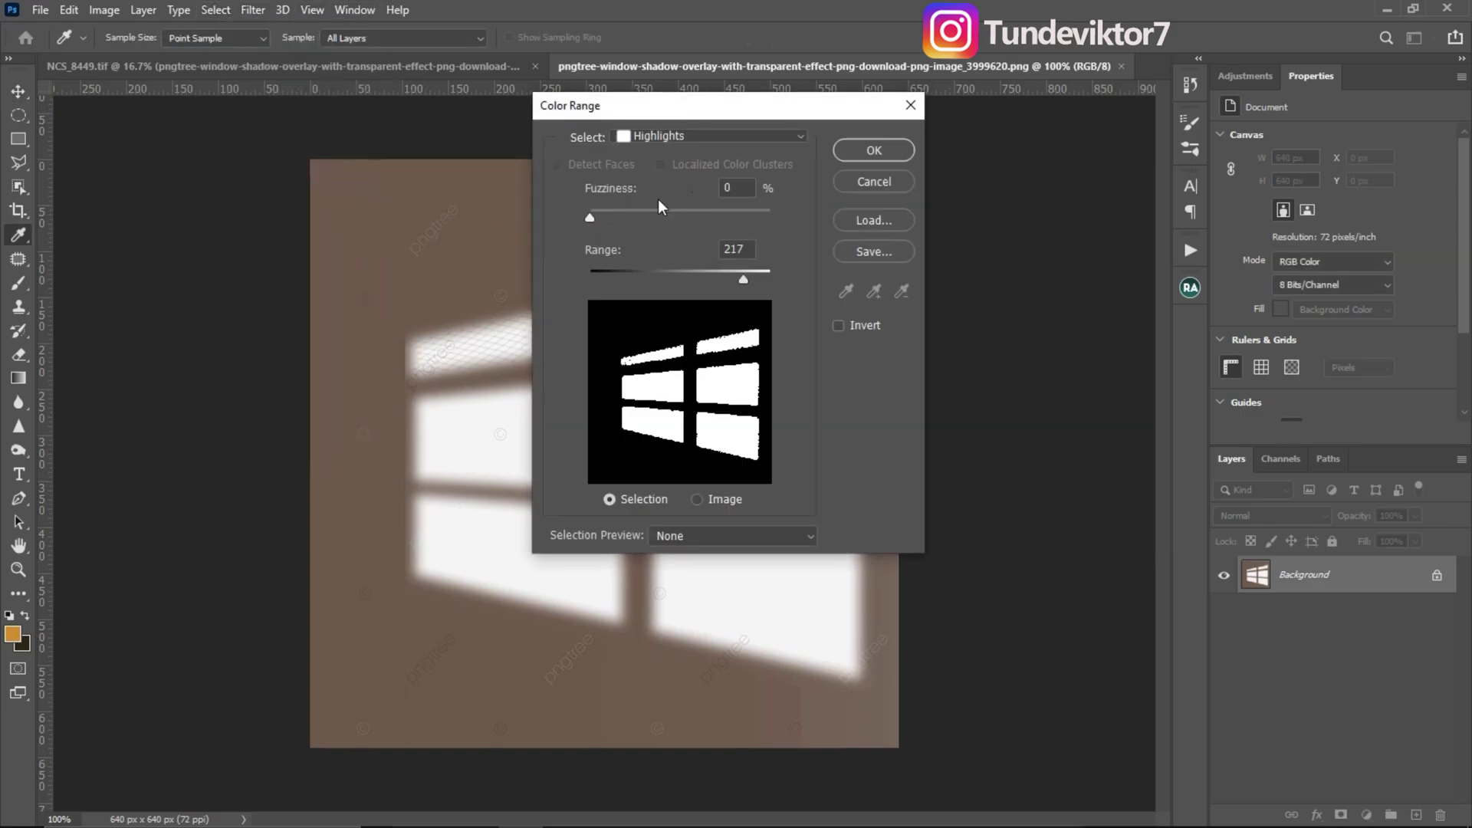
left_click(688, 138)
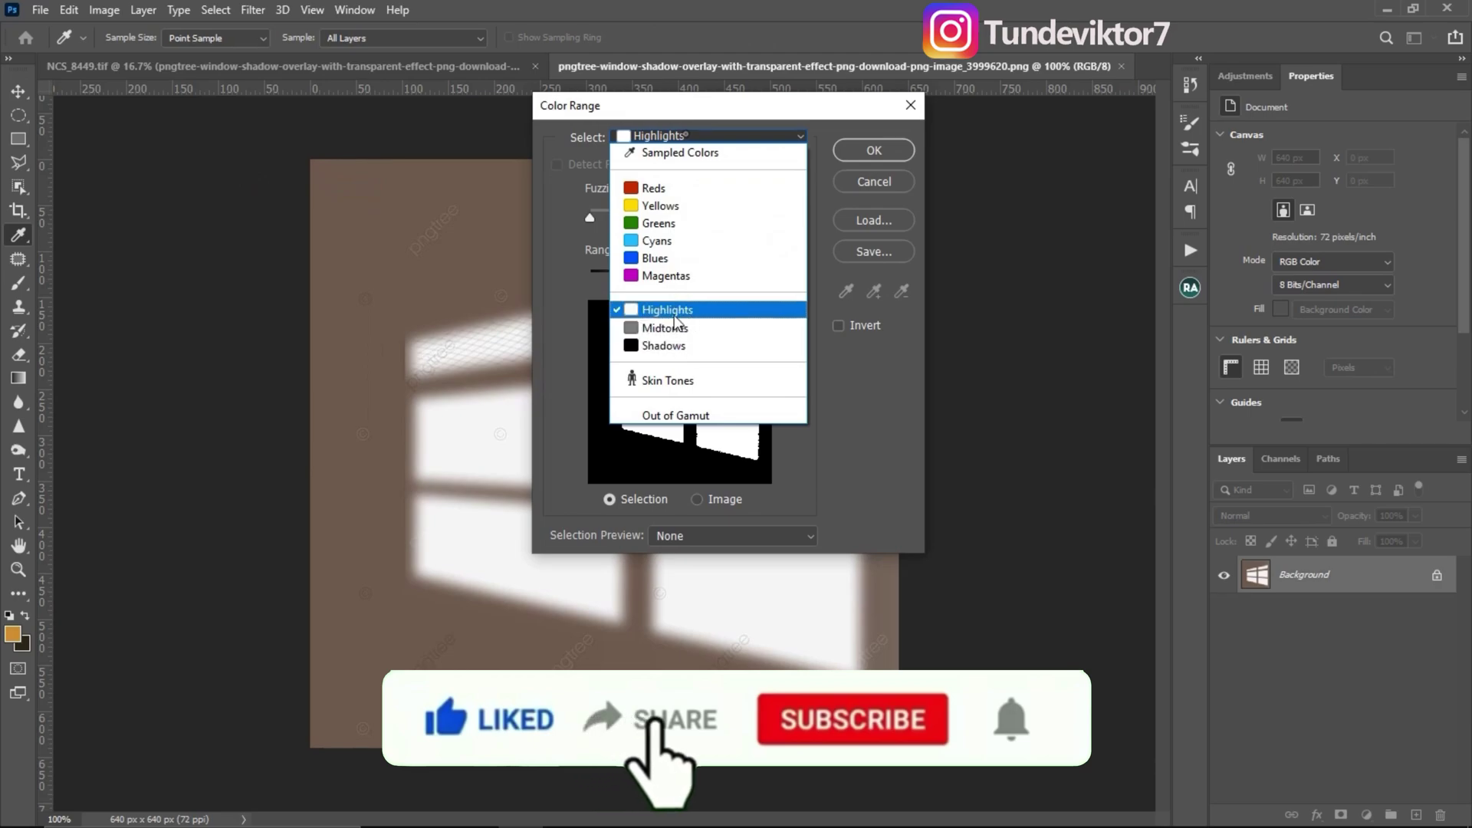
left_click(675, 310)
left_click(667, 137)
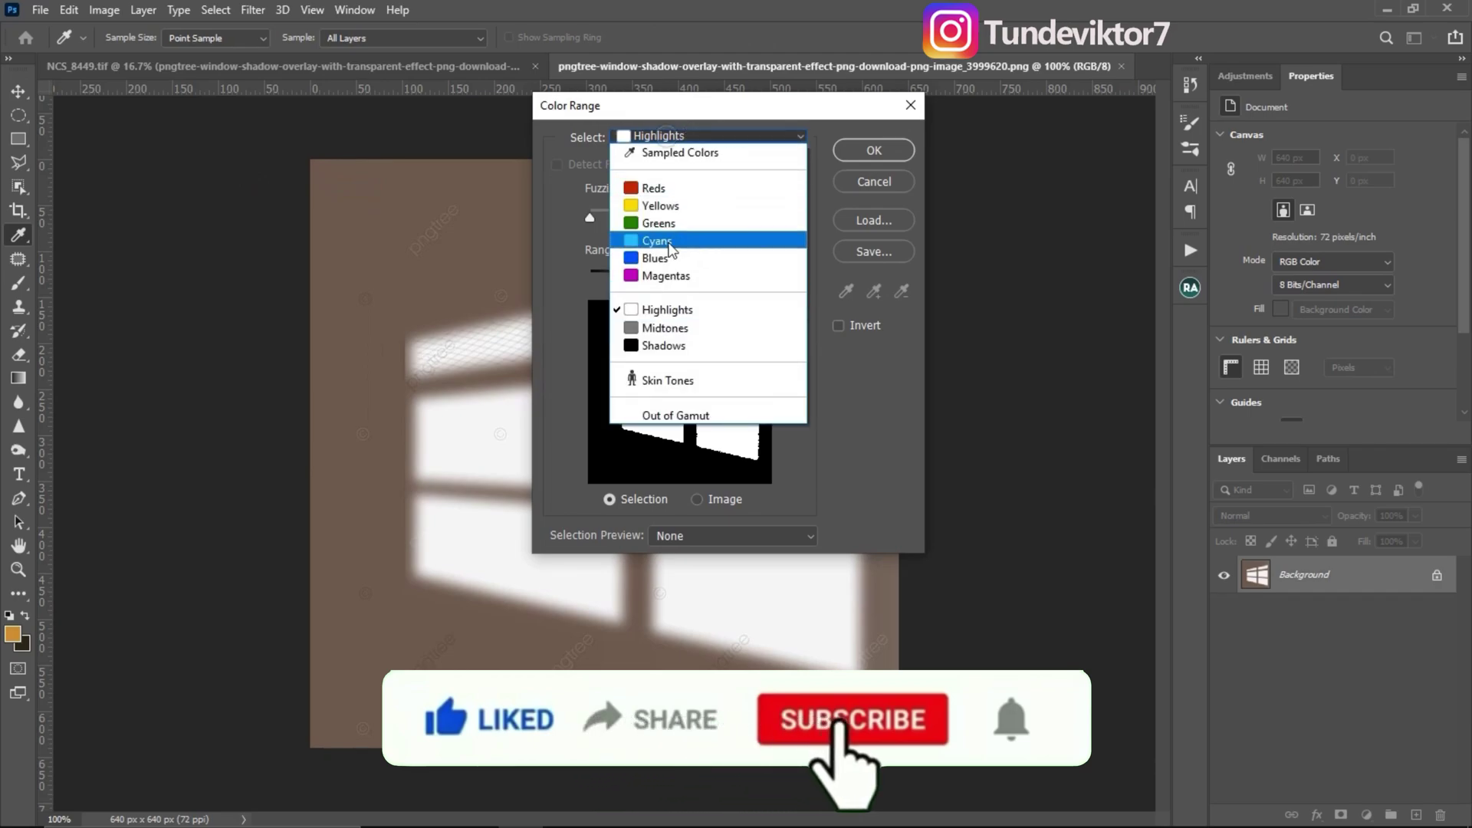
left_click(675, 347)
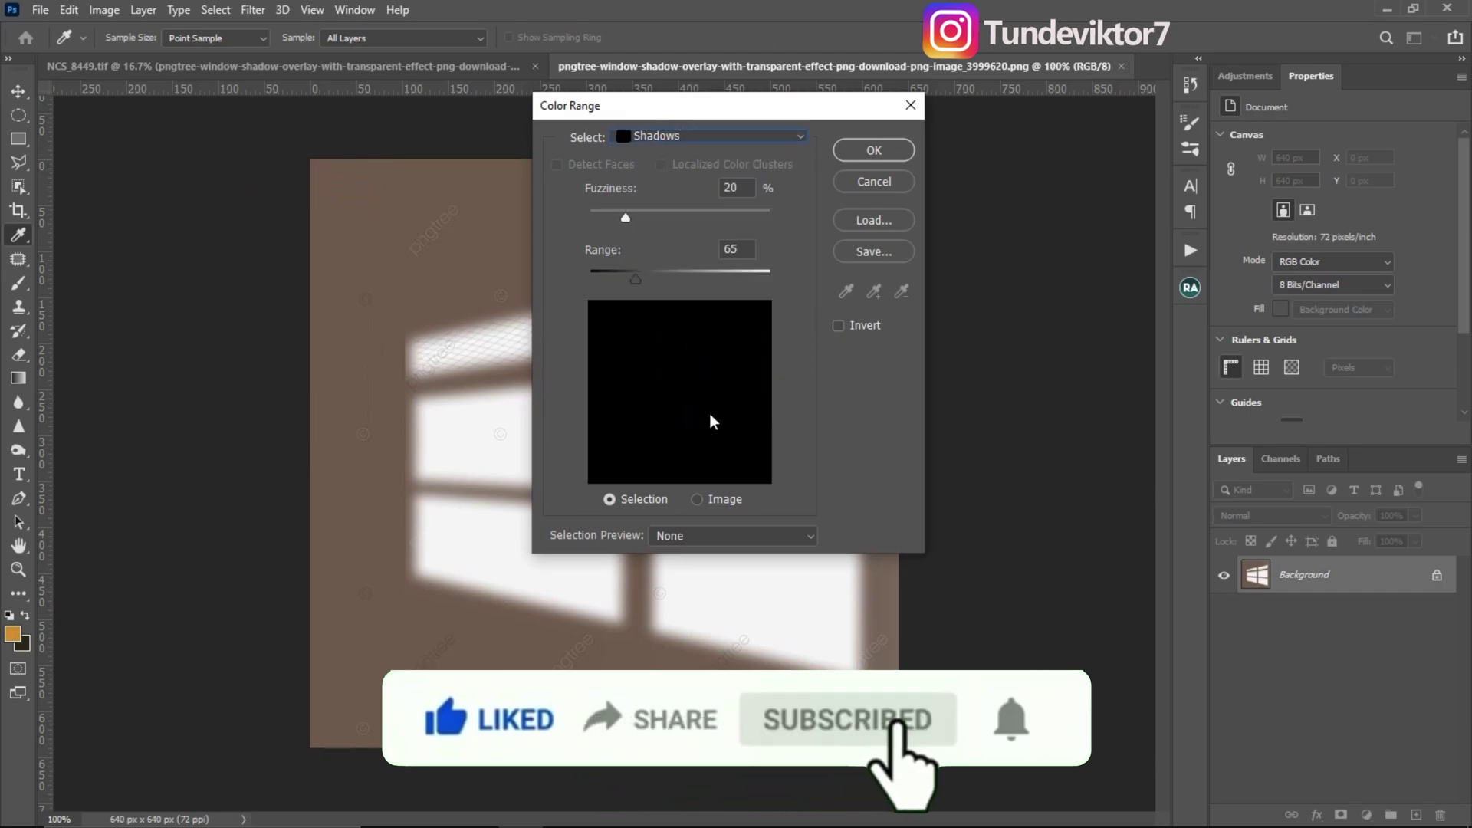
left_click(679, 138)
left_click(677, 309)
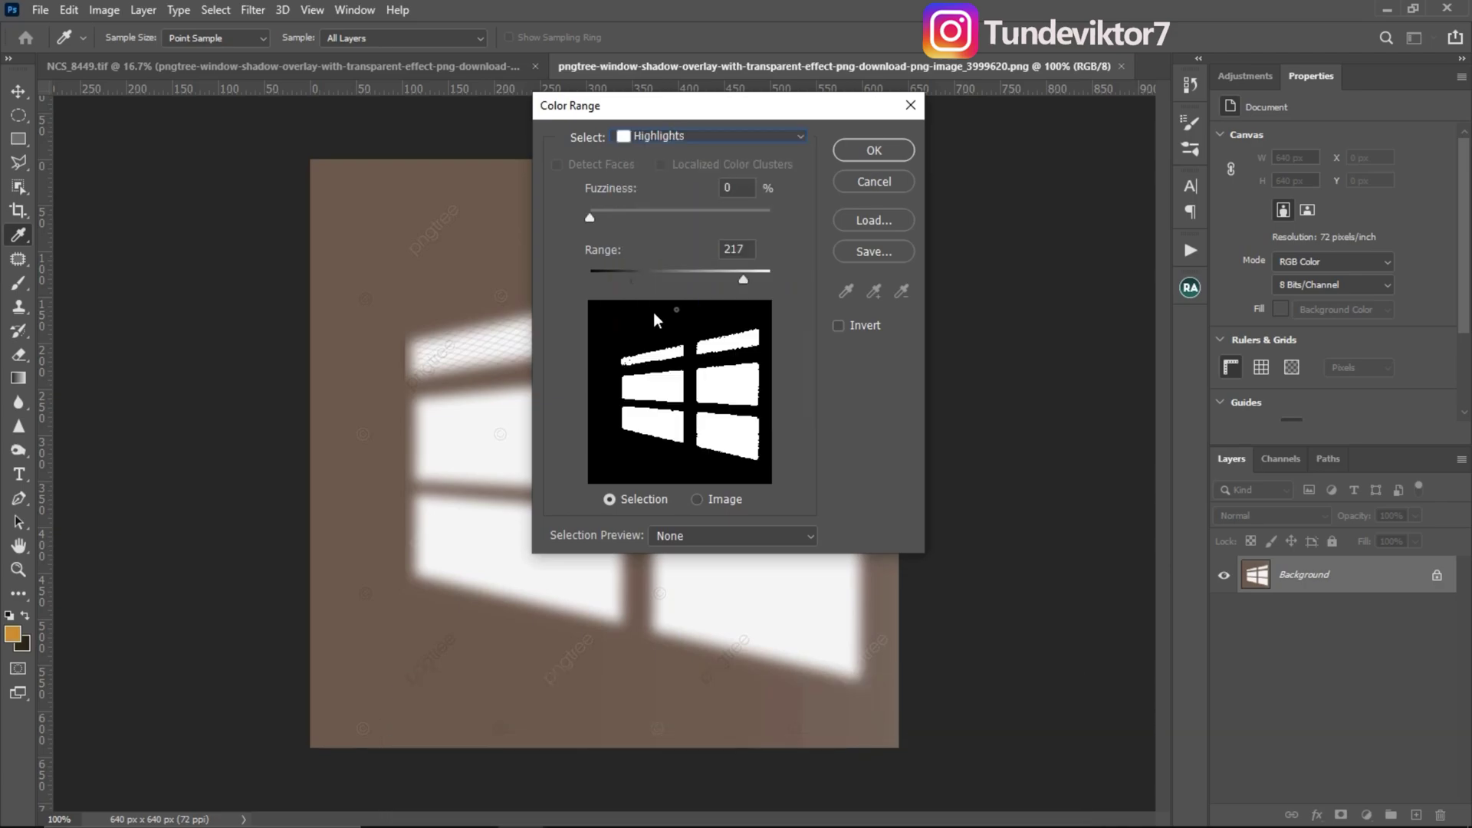
mouse_move(589, 219)
left_mouse_down()
mouse_move(692, 218)
mouse_move(538, 225)
mouse_move(598, 219)
left_mouse_up()
mouse_move(743, 279)
left_mouse_down()
mouse_move(679, 278)
mouse_move(722, 283)
left_mouse_up()
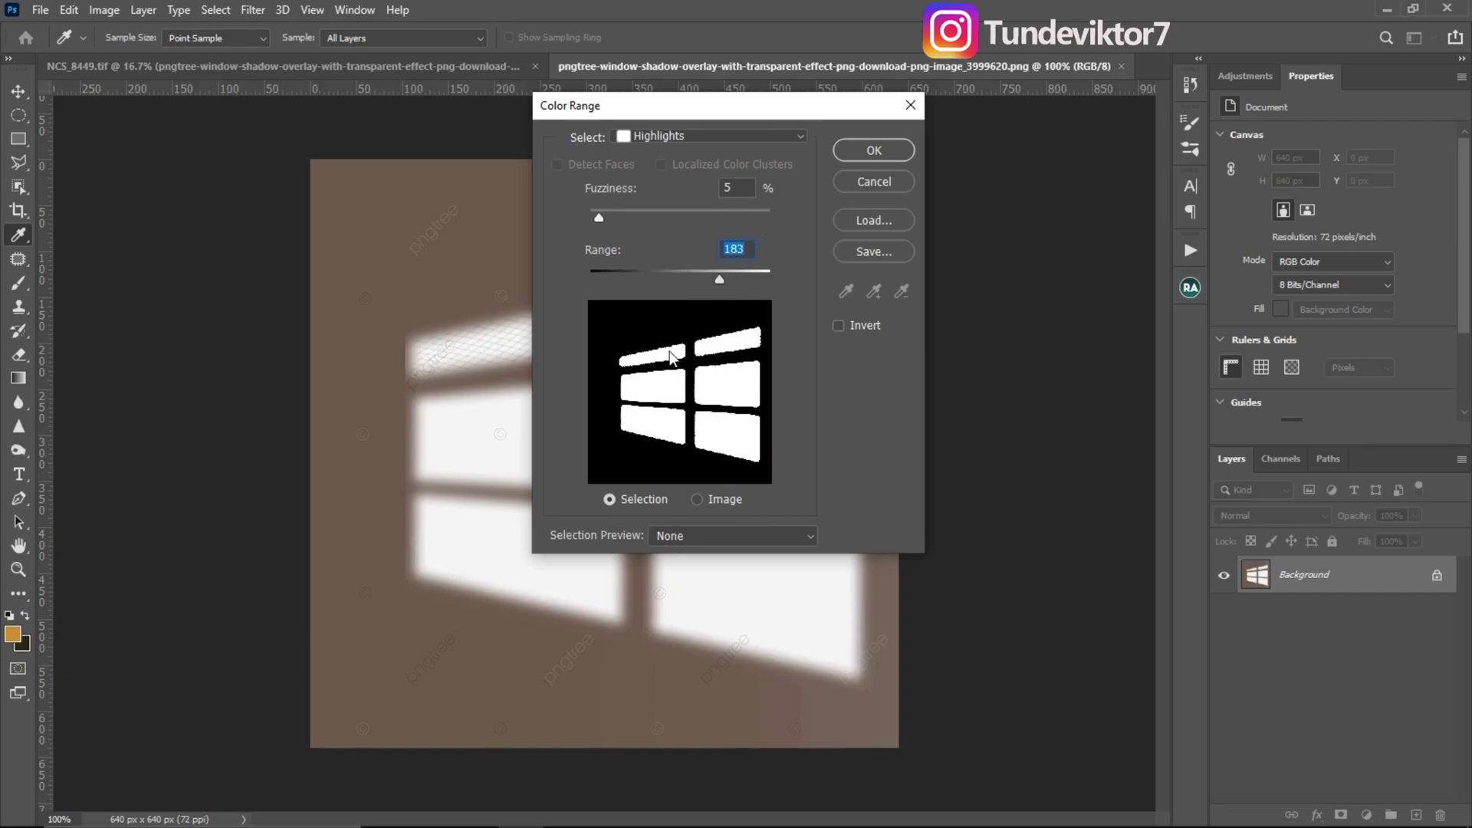
left_click(706, 375)
left_click(873, 151)
key("v")
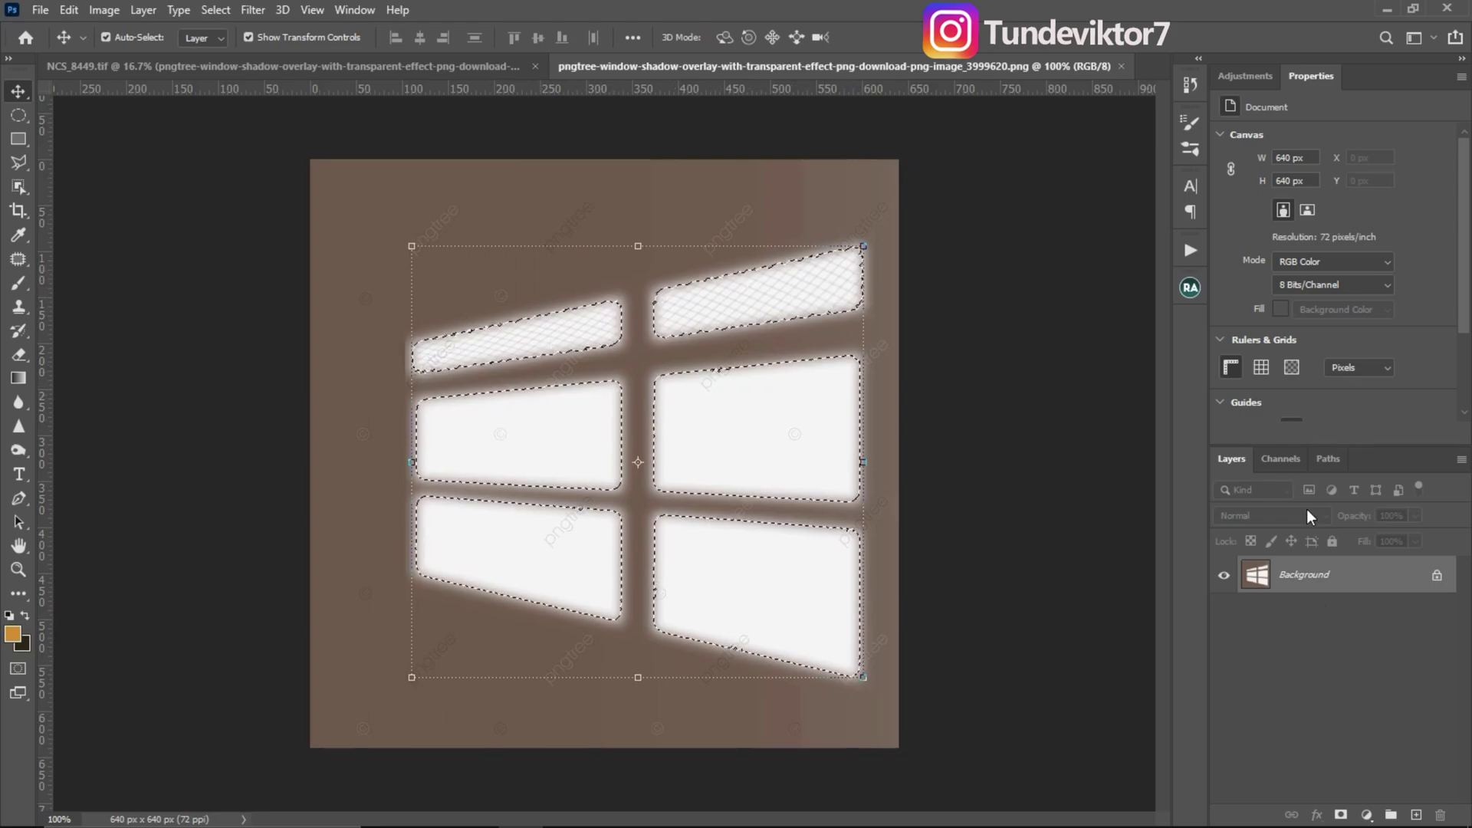
- Mask and copy the window panes, then paste them into NCS_8449.tif with the smart object hidden
left_click(1343, 816)
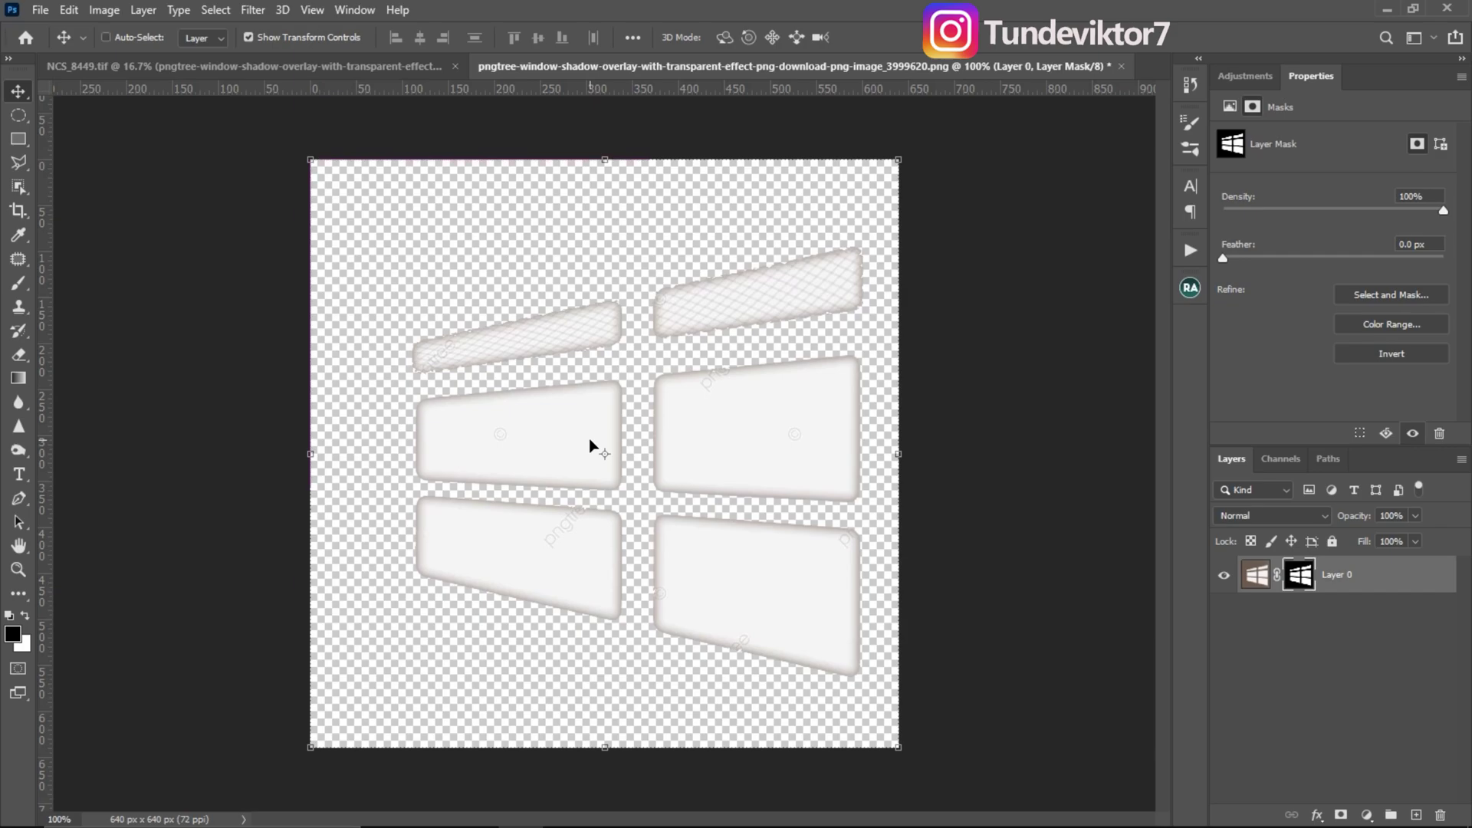
key("ctrl+c")
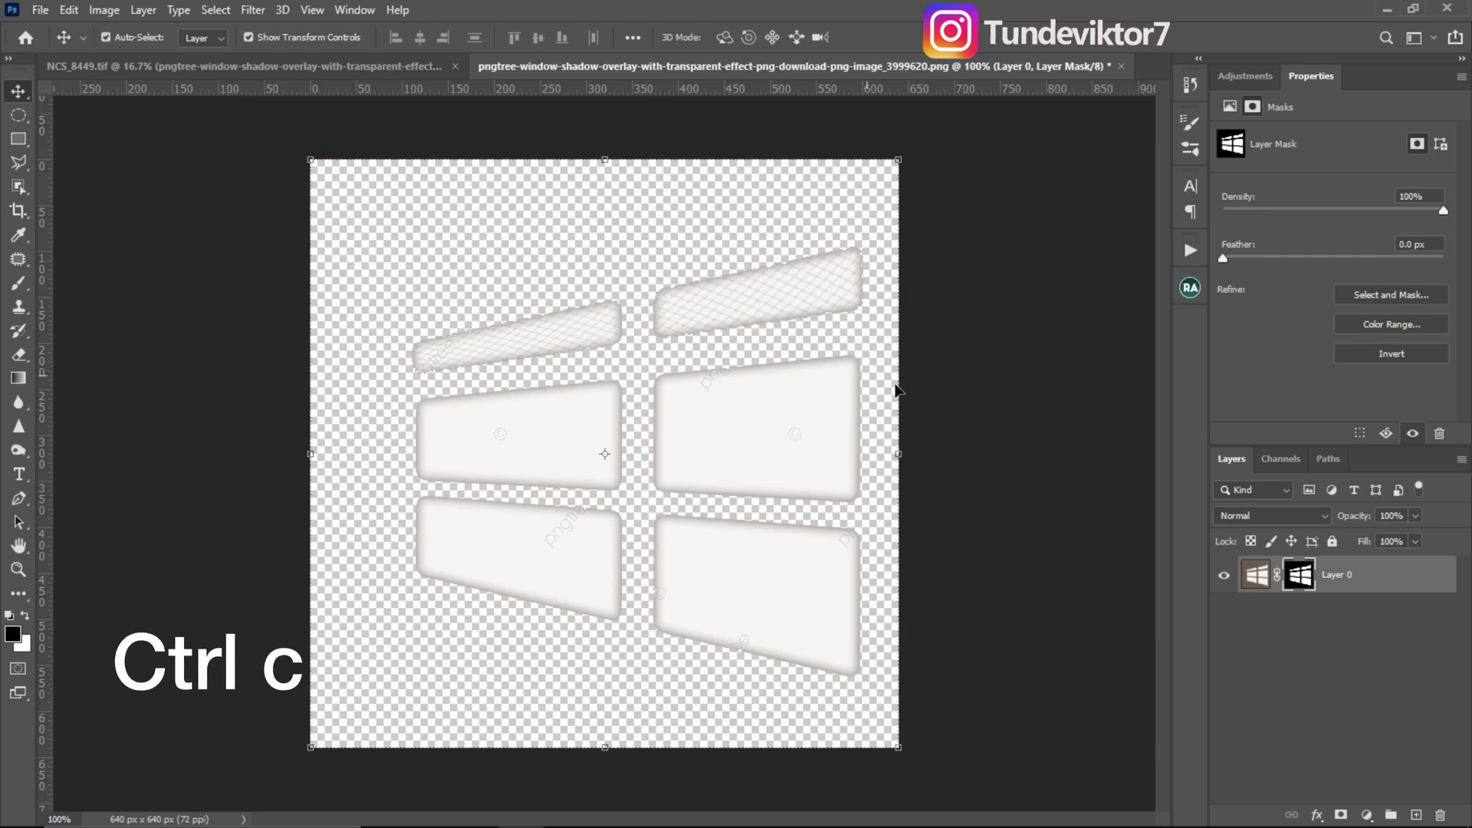
left_click(360, 66)
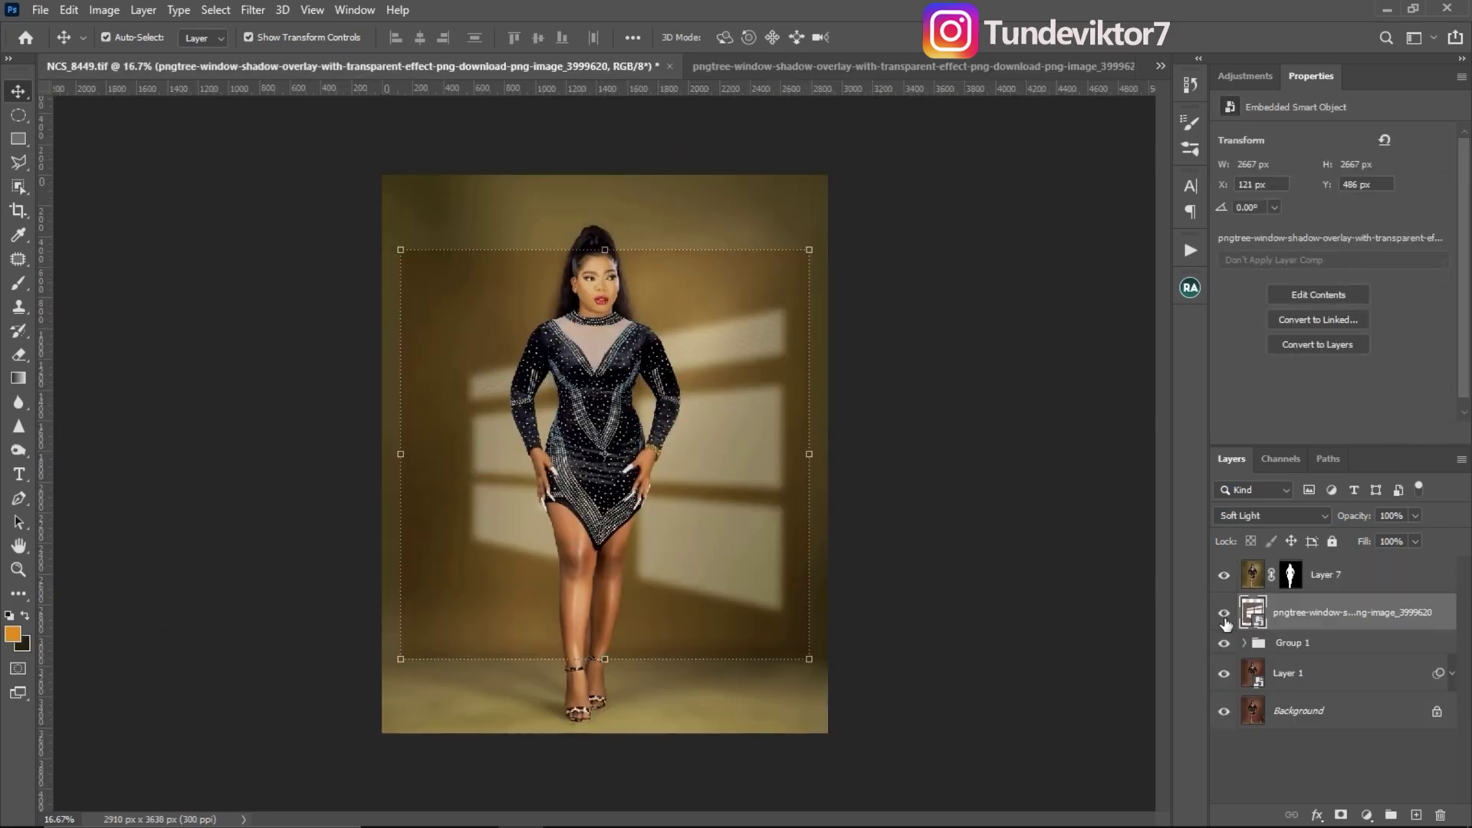
left_click(1223, 613)
key("ctrl+v")
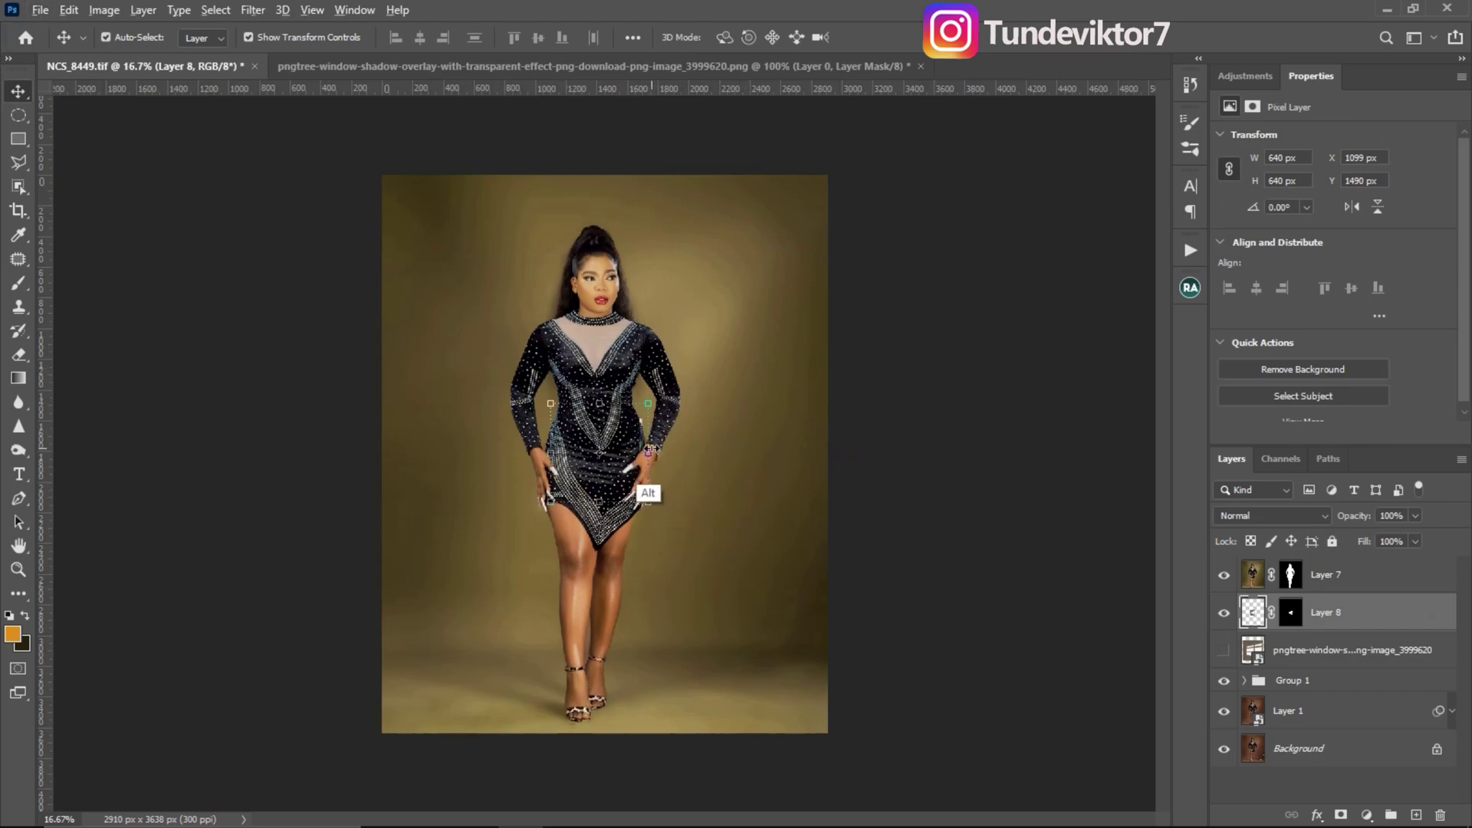
- Enlarge Layer 8's window light to 3147 × 3147 px in Soft Light at 65% opacity
left_click_drag(648, 453, 841, 444)
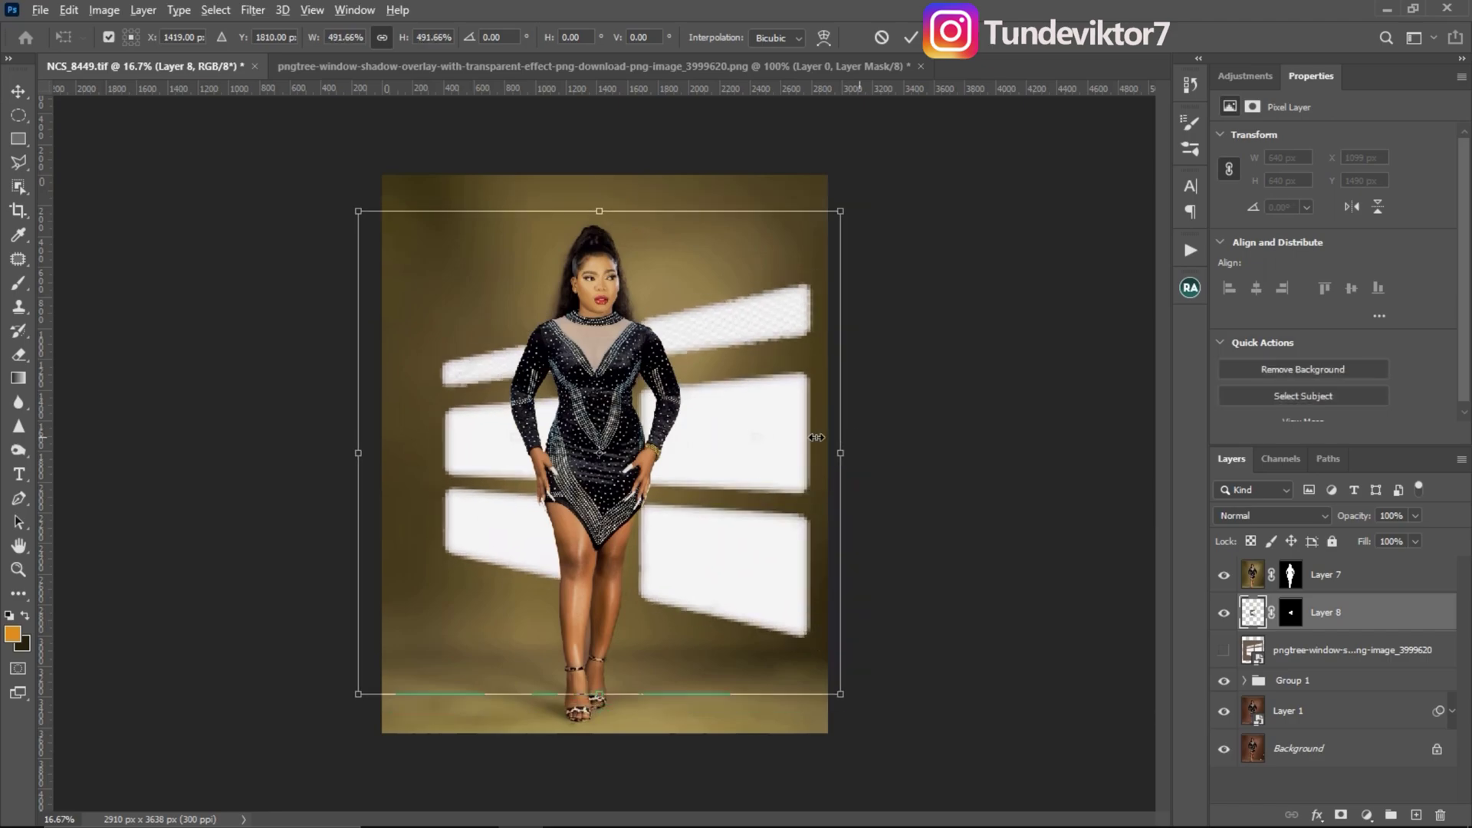
left_click_drag(733, 441, 698, 367)
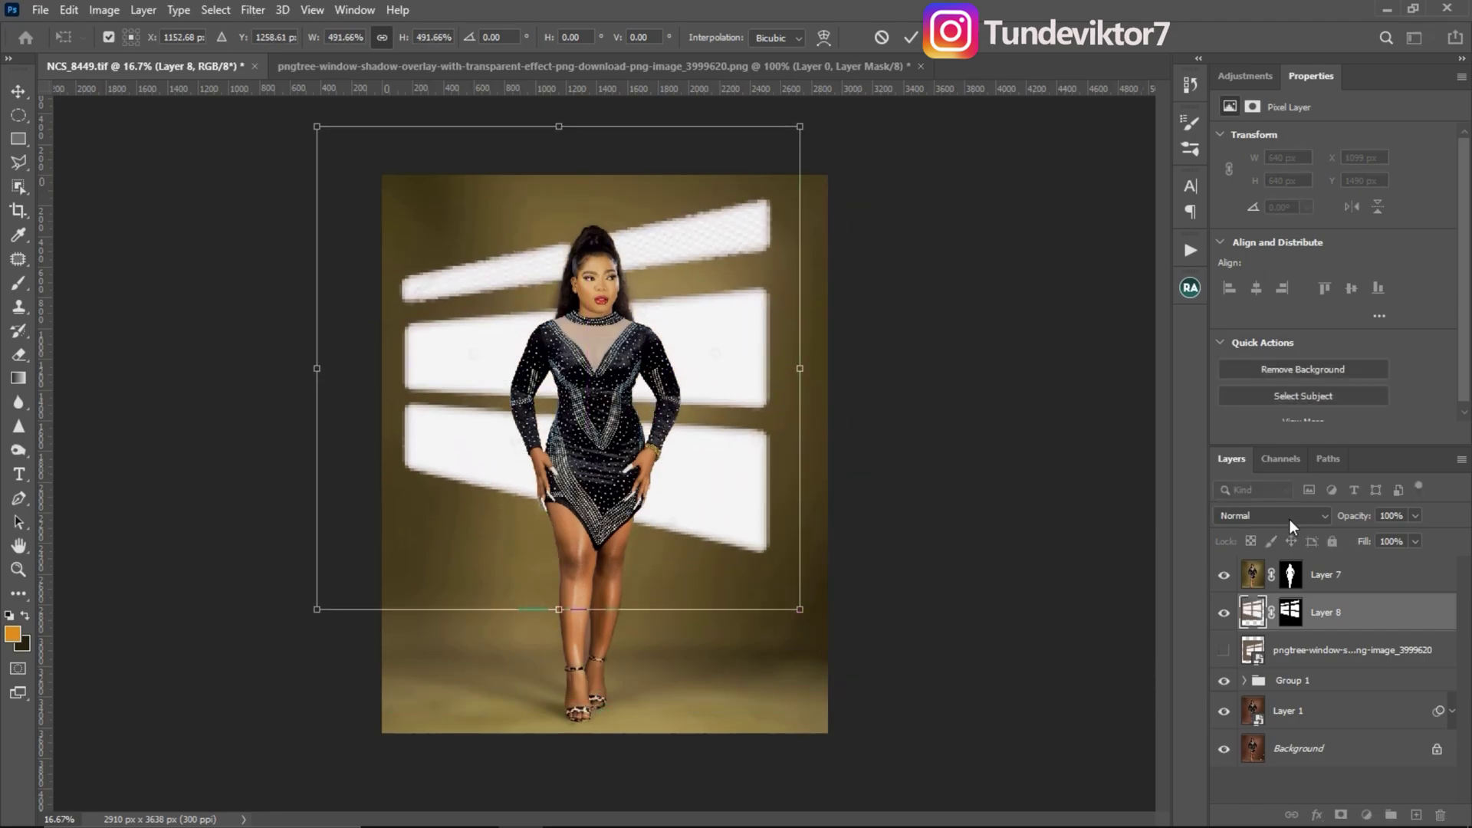
left_click(1288, 515)
left_click(1262, 605)
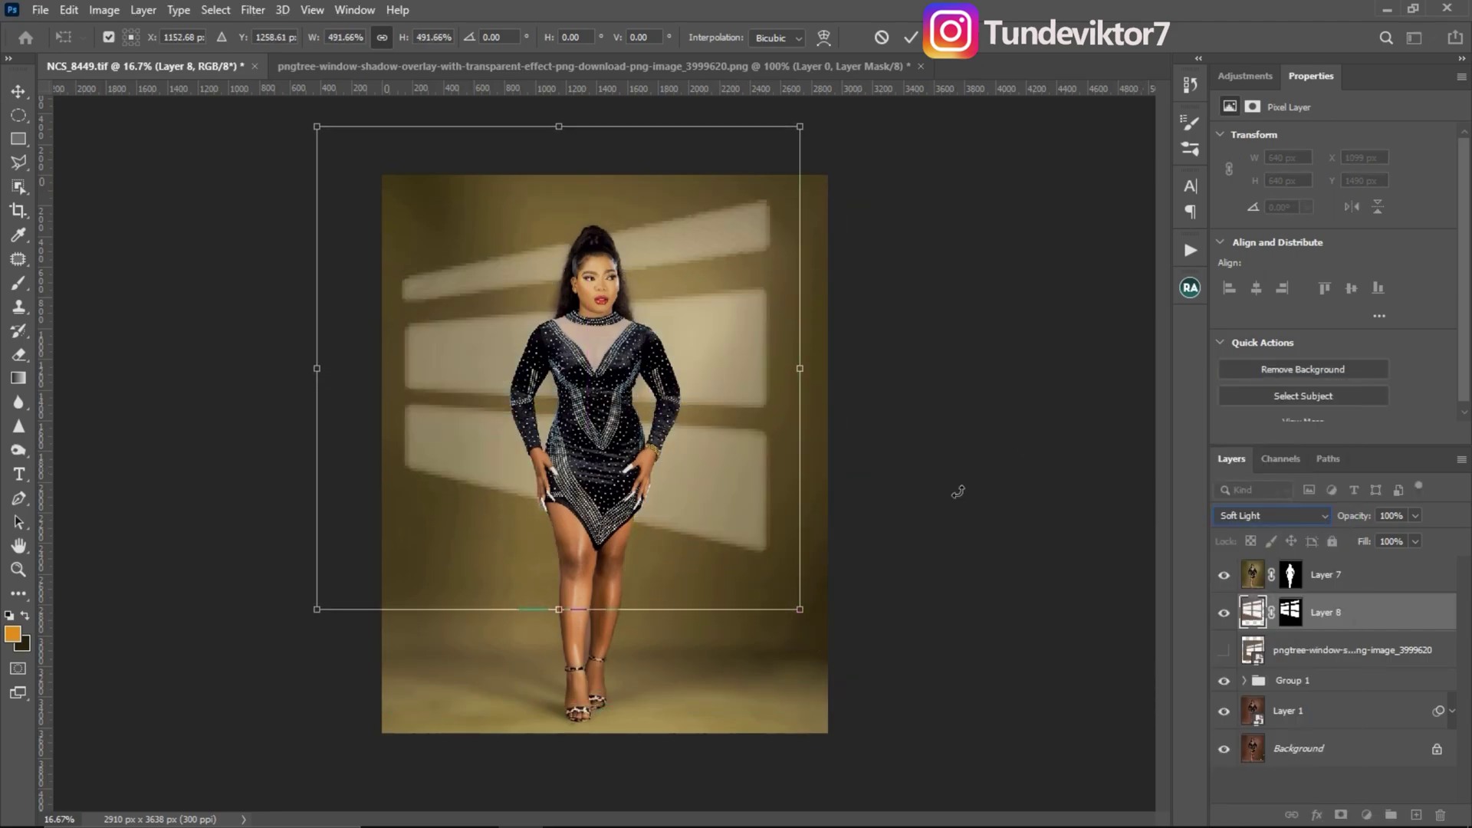
left_click(1415, 515)
left_click_drag(1400, 536, 1387, 536)
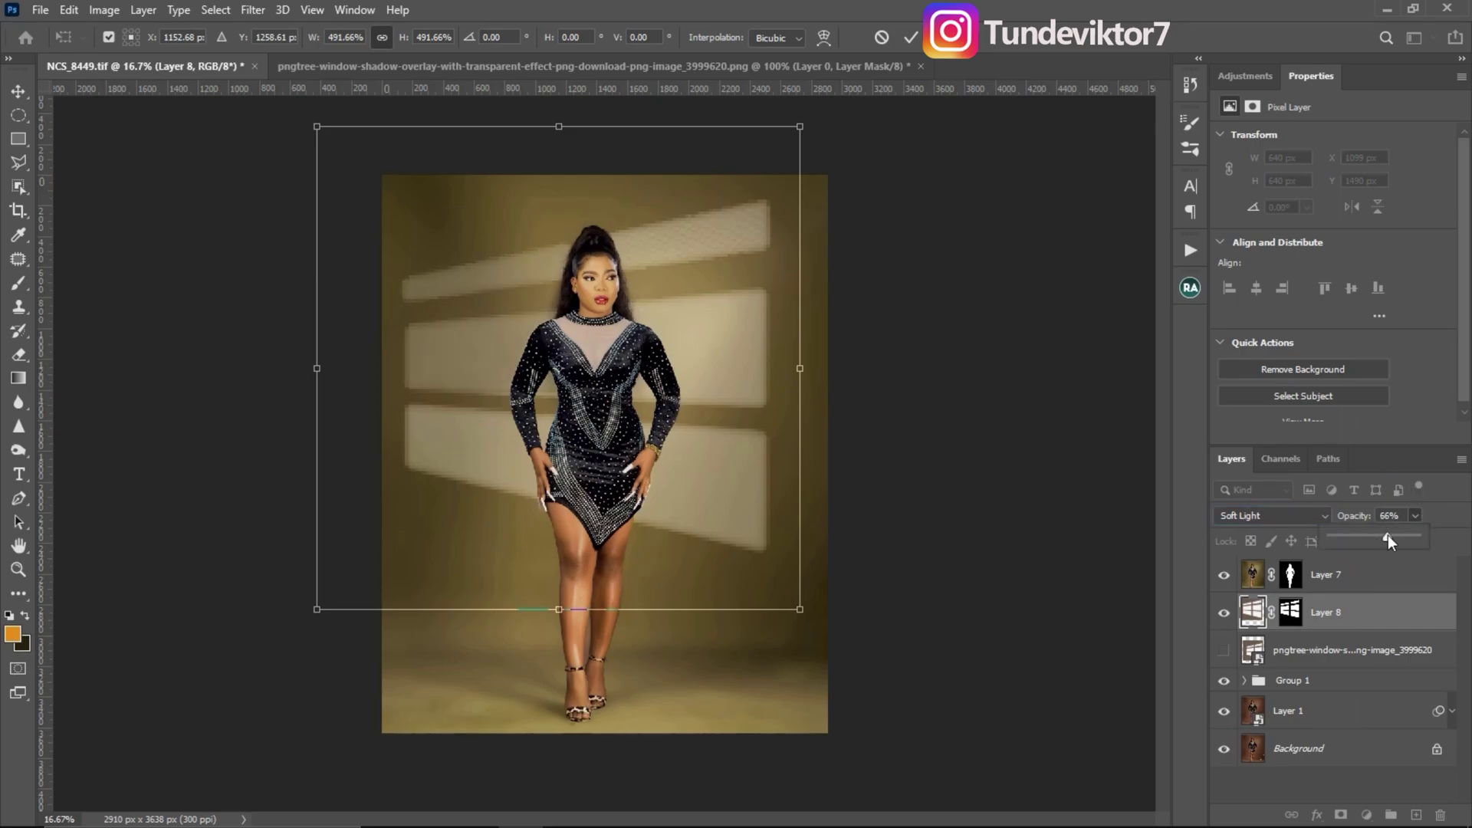
key("Return")
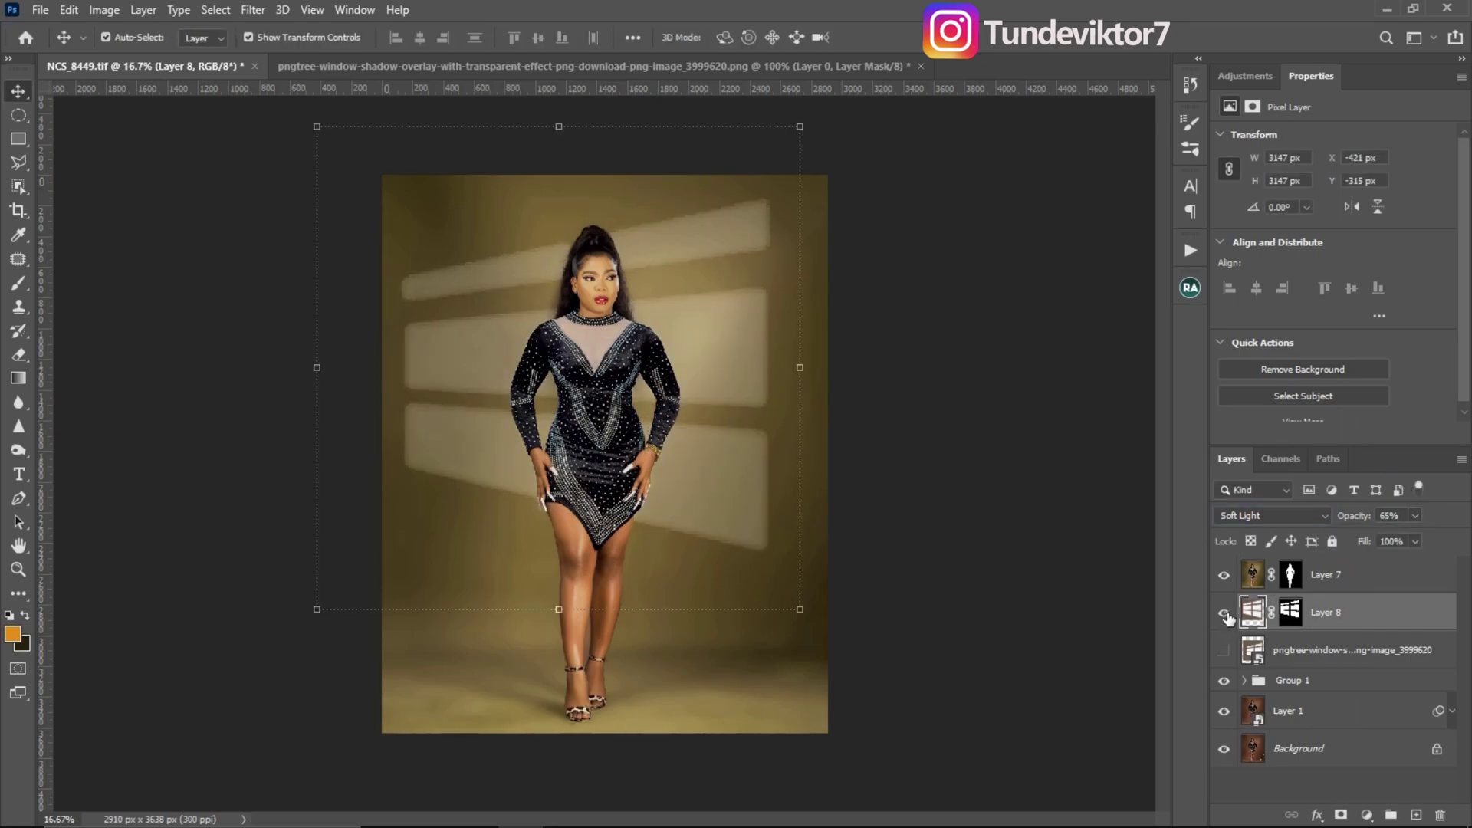
- Compare Layer 8 with the pngtree overlay, keeping Layer 8 shown and the pngtree overlay hidden
left_click(1224, 613)
left_click(1224, 612)
left_click(1225, 612)
left_click(1224, 651)
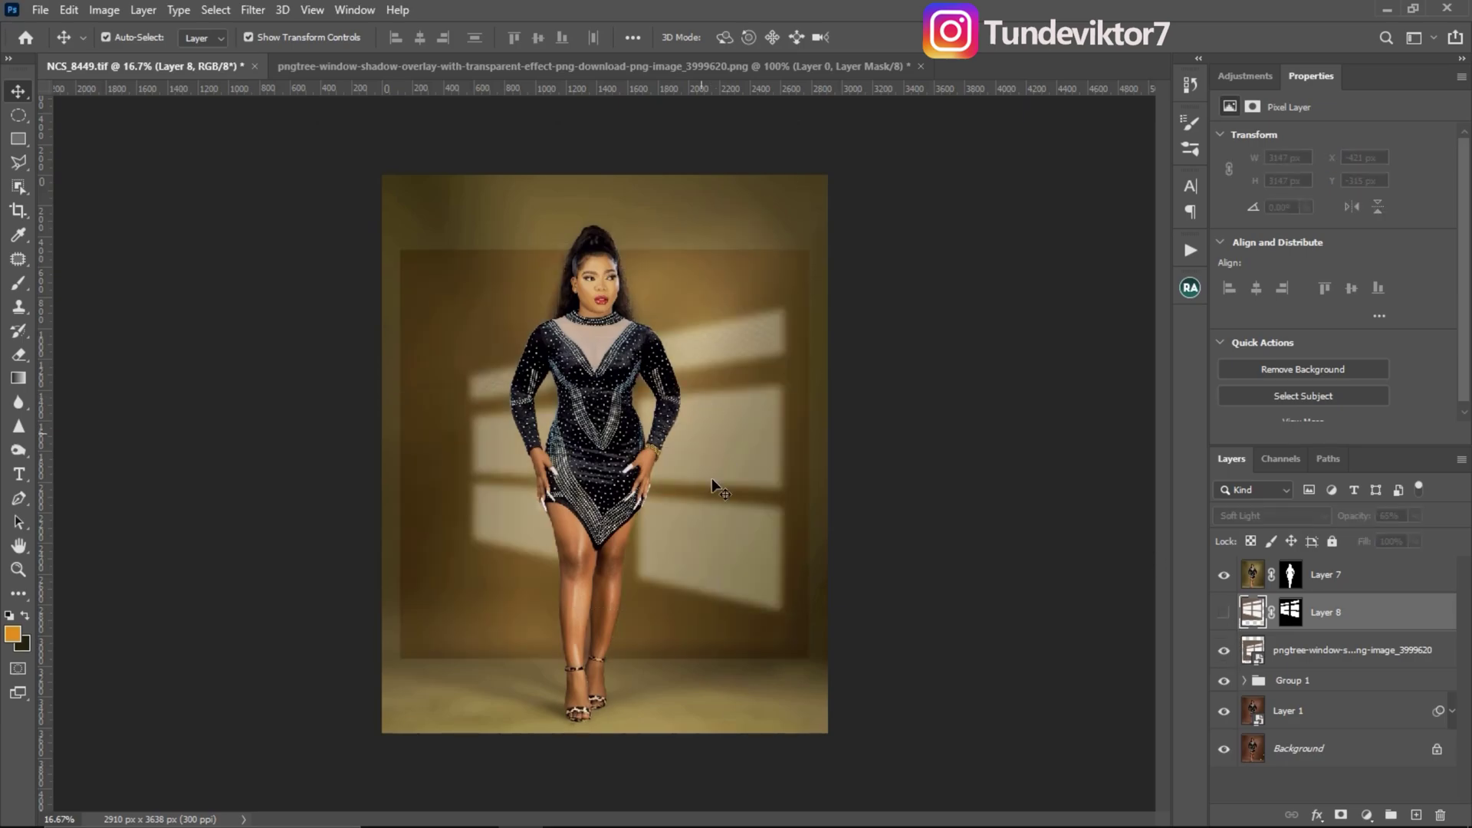
left_click(1225, 612)
left_click(1225, 650)
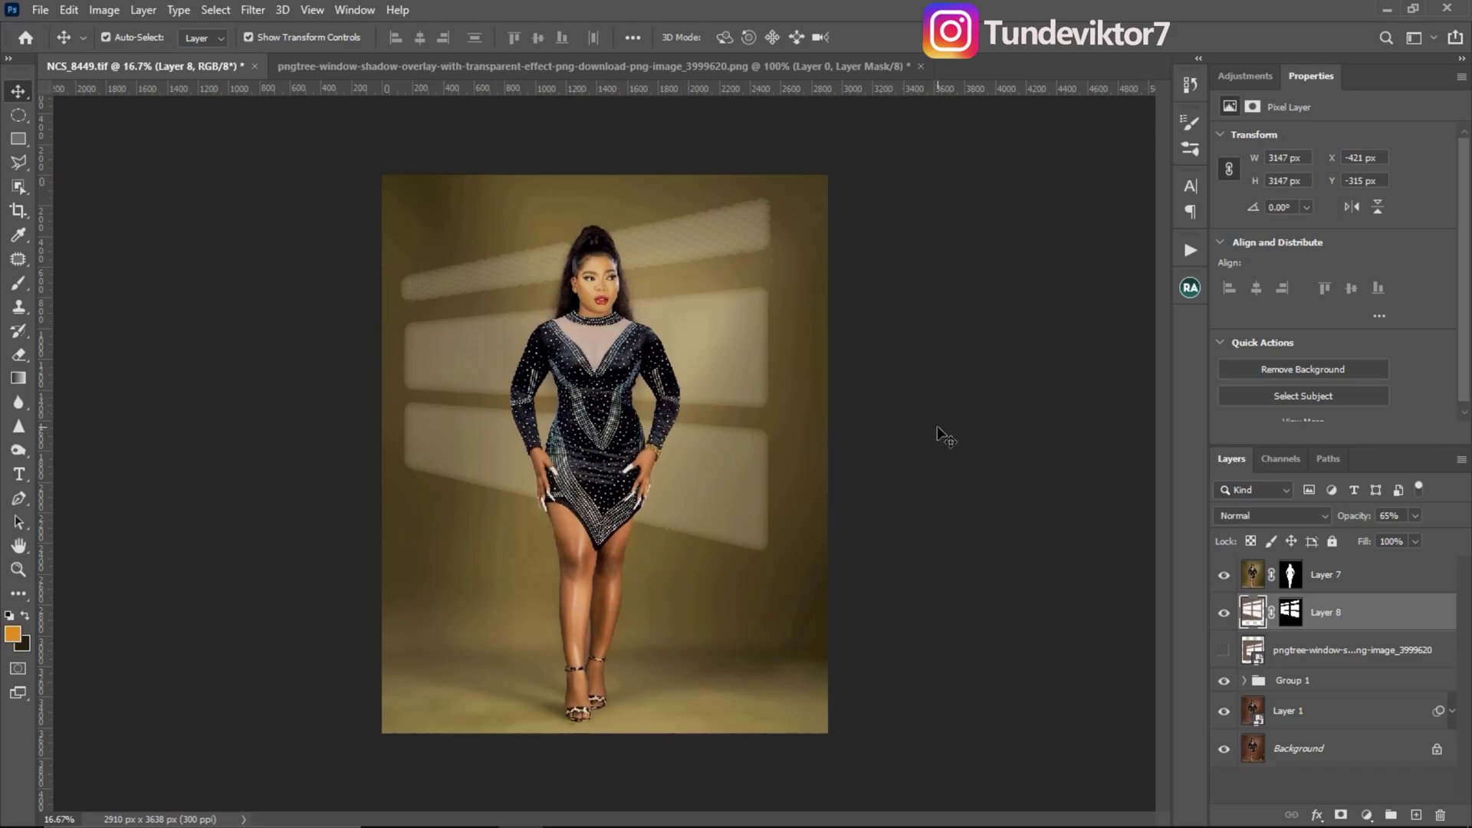
left_click(887, 355)
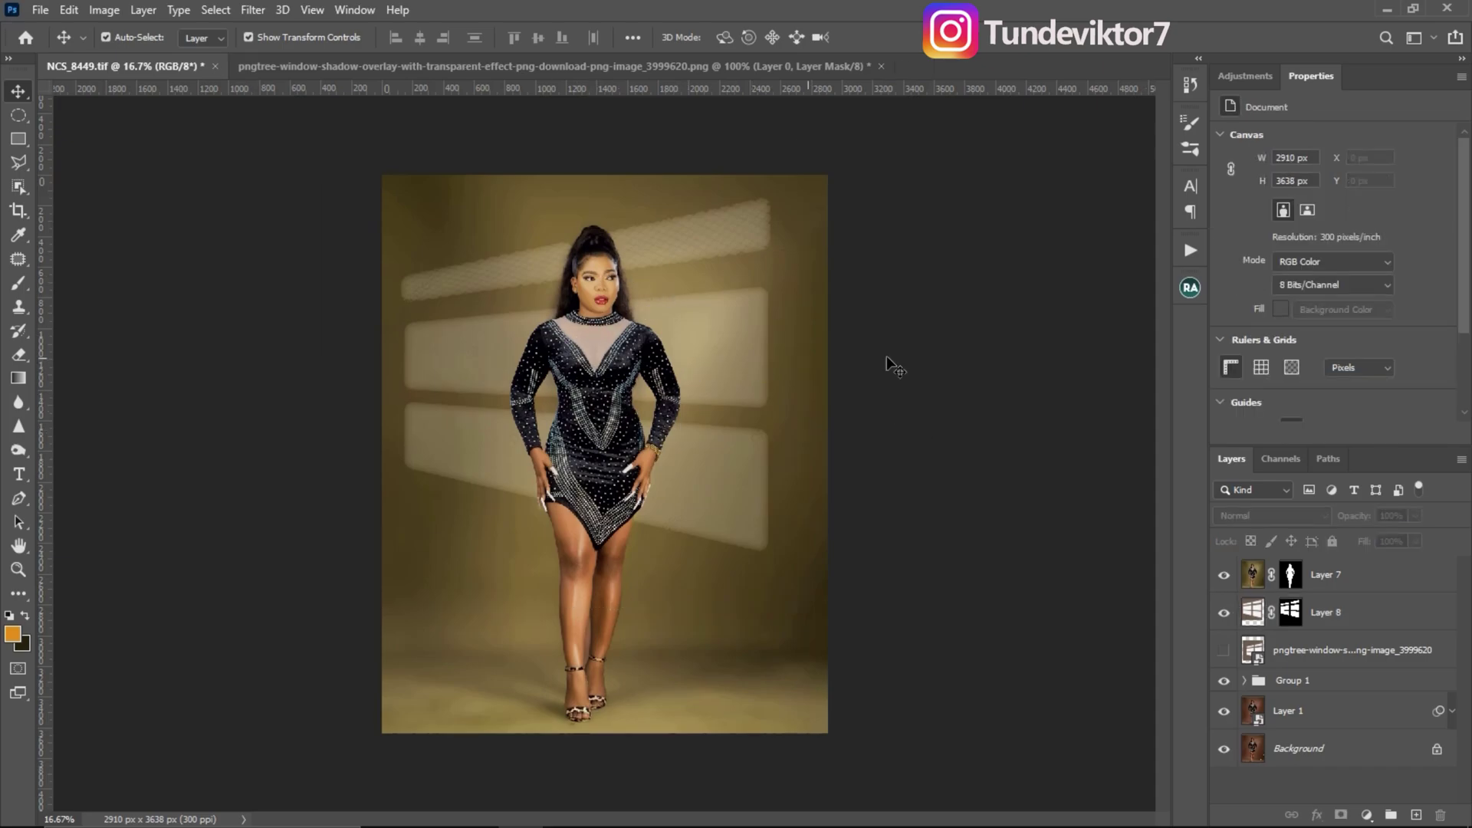
left_click(1254, 651)
- Soften Layer 8's window shadows with a 15.3-pixel Gaussian Blur
left_click(1255, 613)
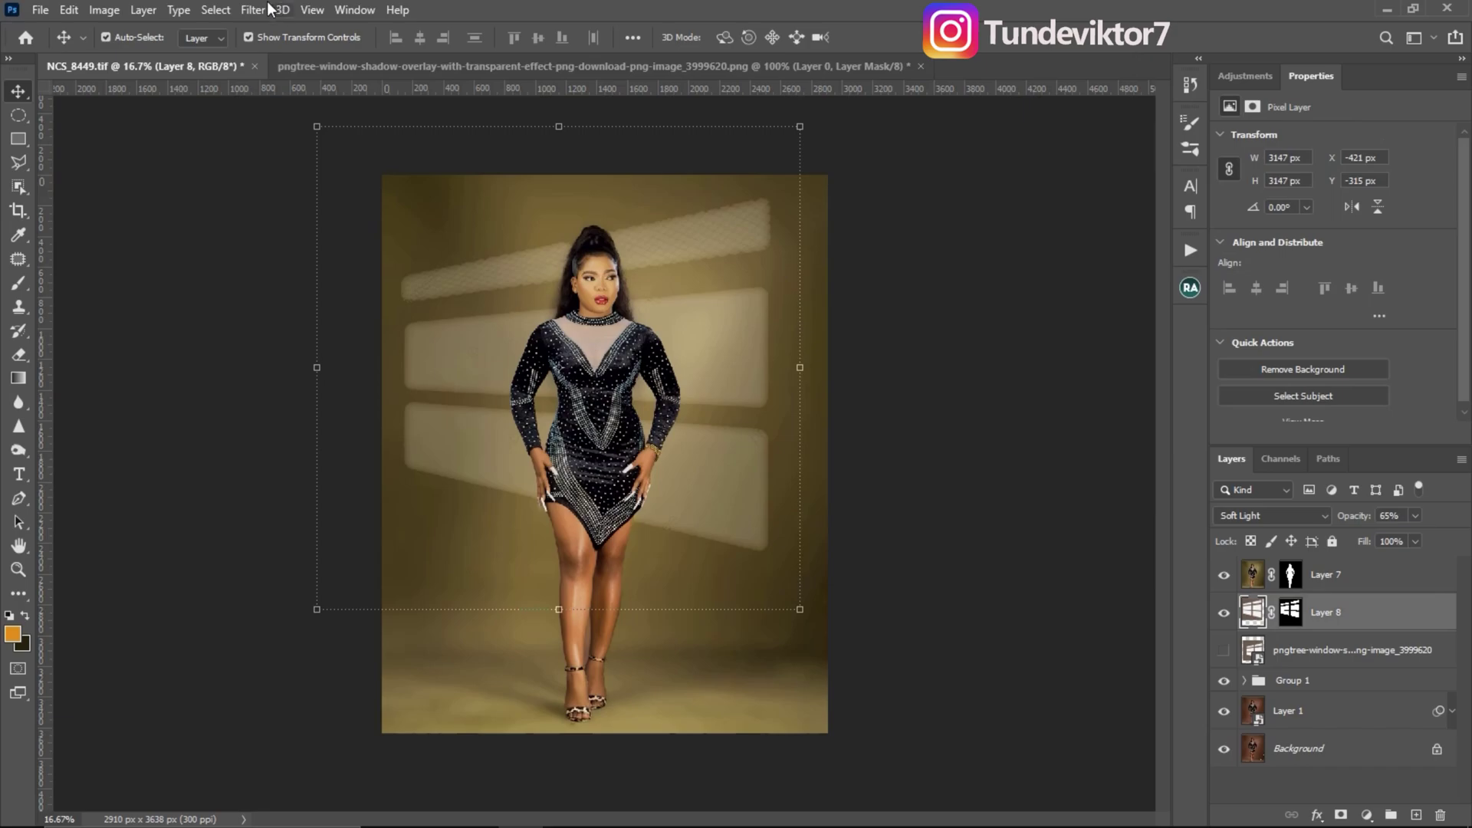
left_click(251, 9)
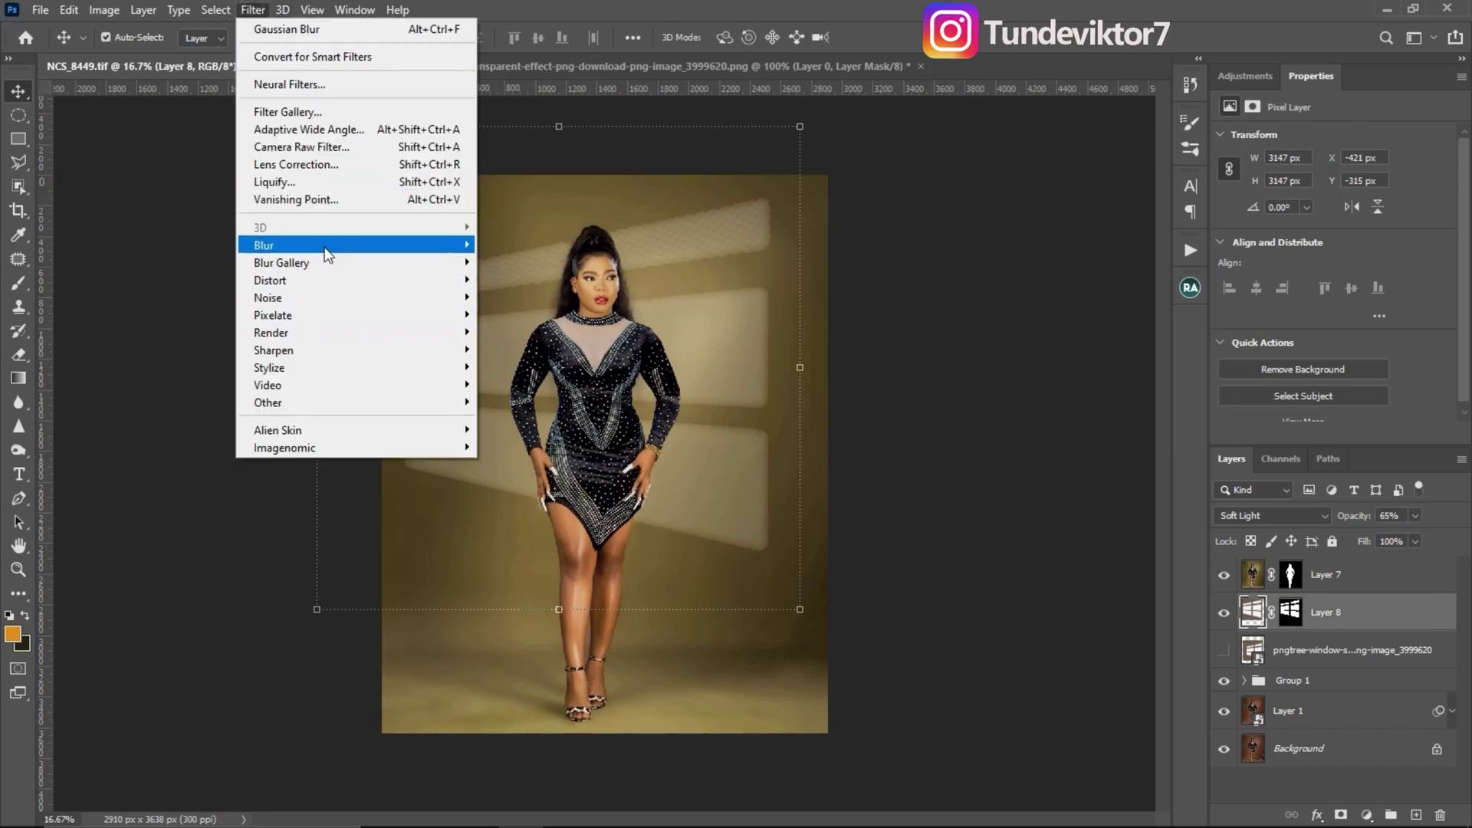
mouse_move(357, 244)
left_click(514, 313)
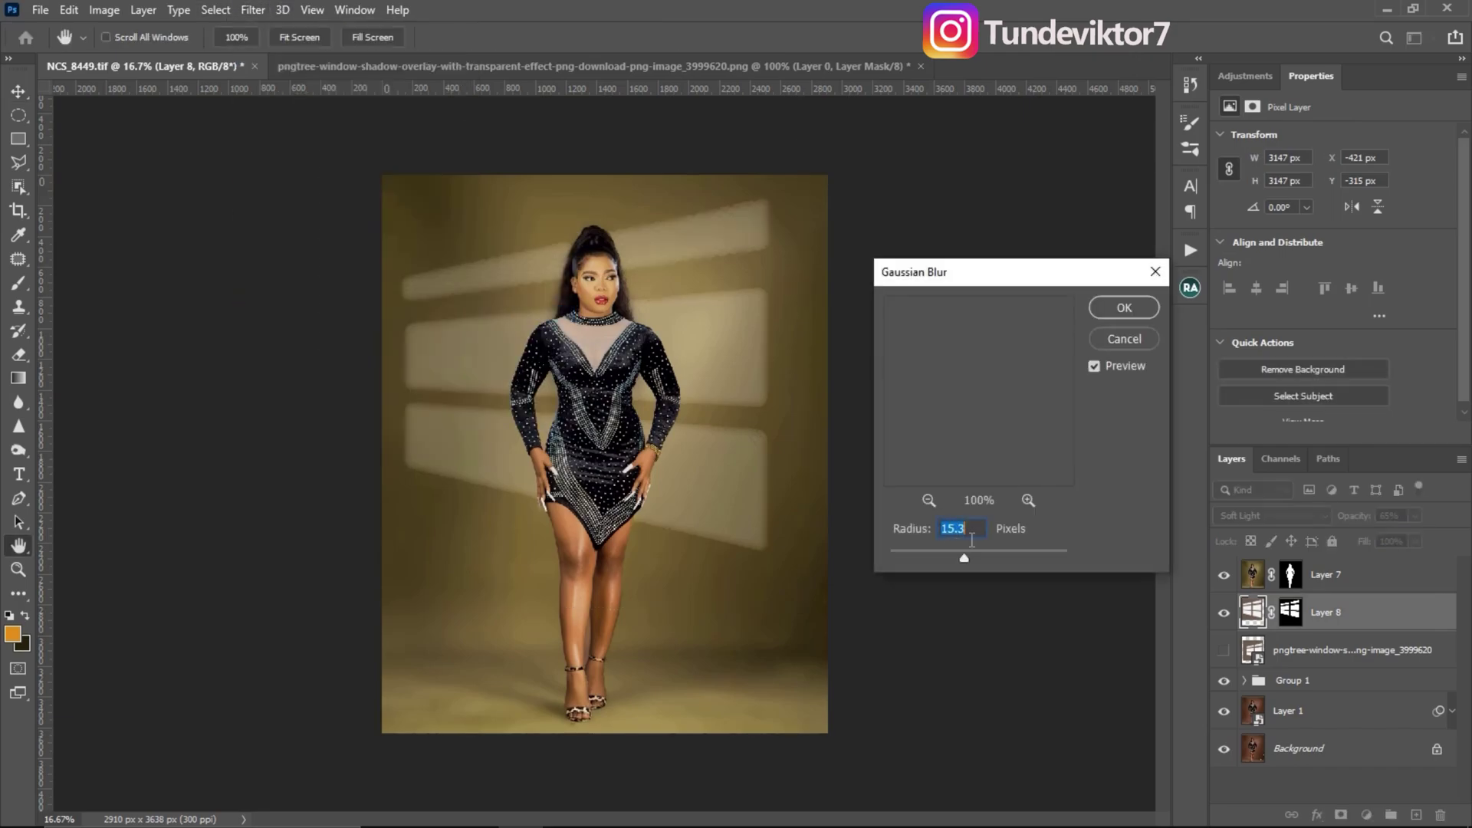
left_click(1122, 308)
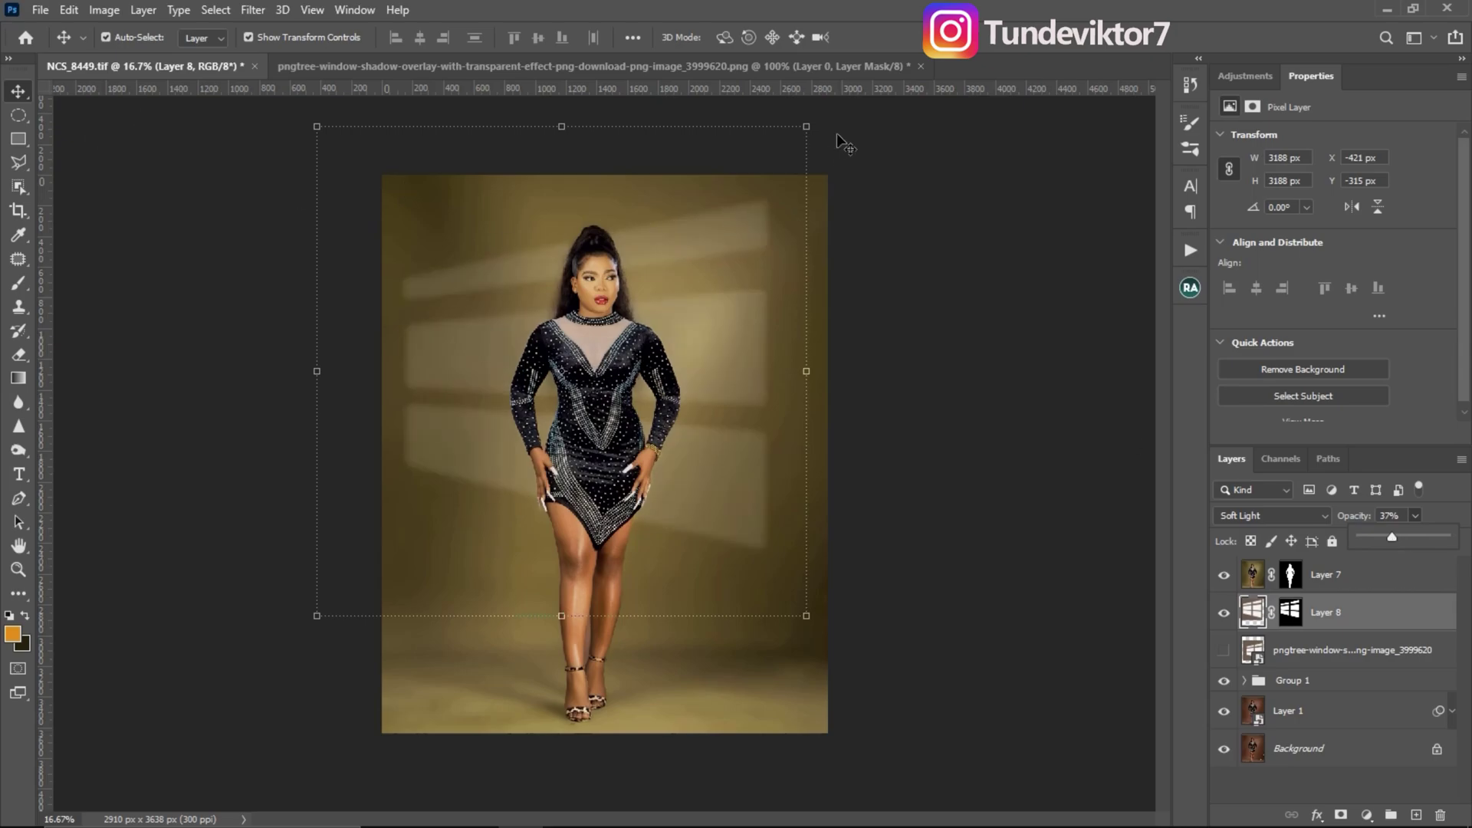
- Flip Layer 8's window shadows horizontally, shift them right, scale to about 96.8%, then hide it
key("ctrl+t")
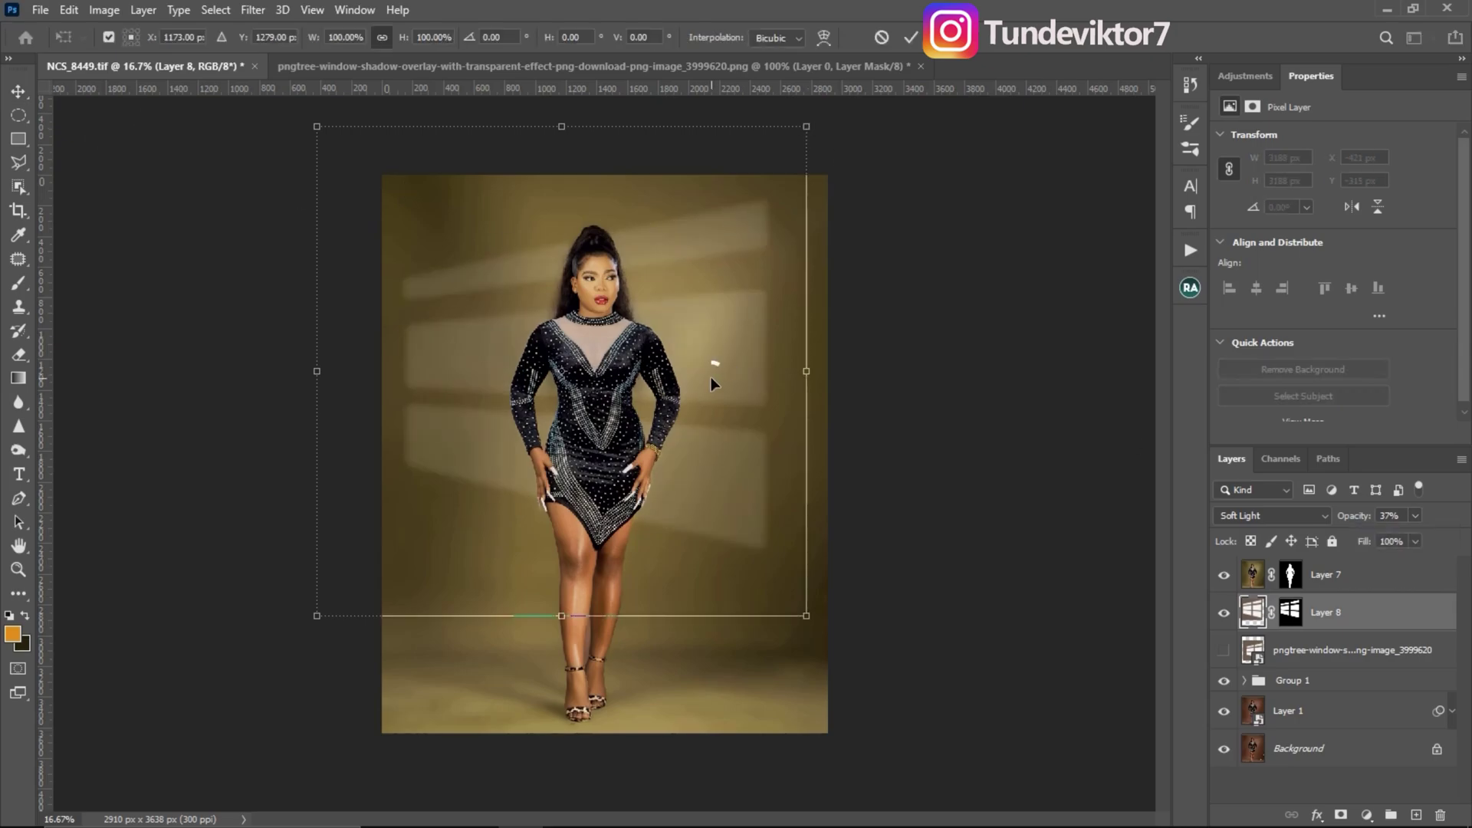
right_click(711, 375)
left_click(789, 690)
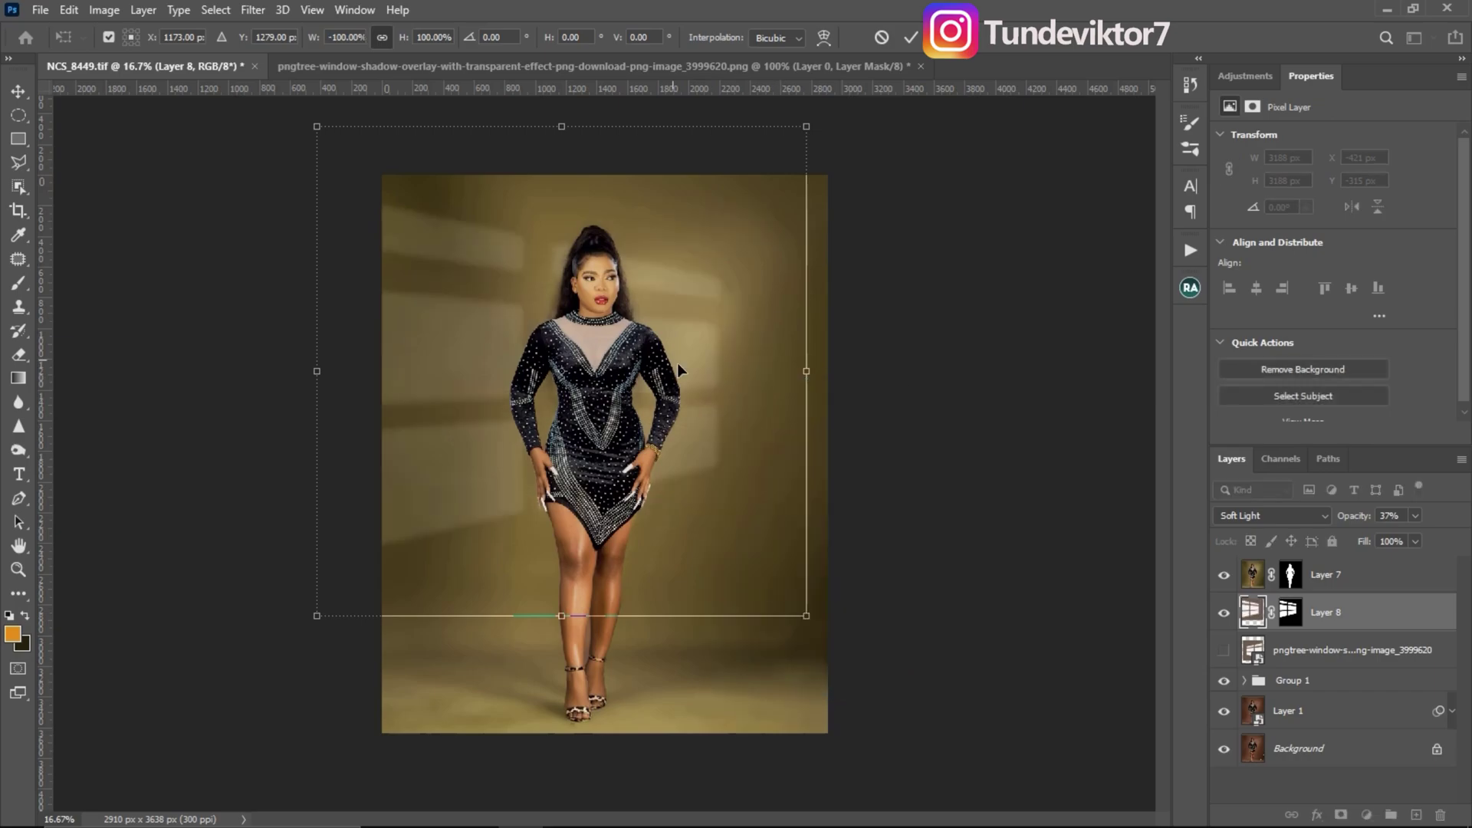
left_click_drag(700, 420, 758, 411)
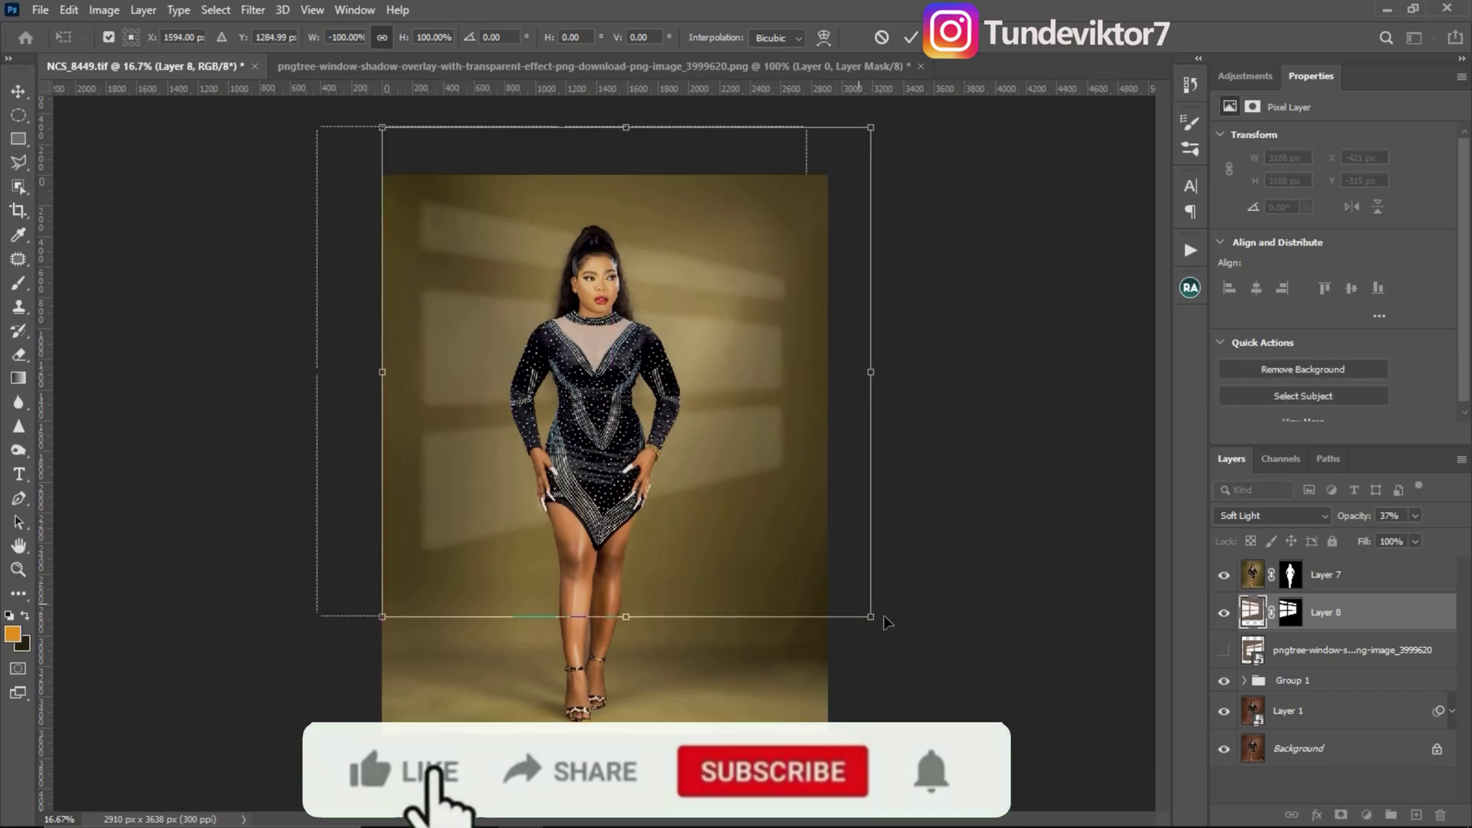
mouse_move(874, 617)
left_mouse_down()
mouse_move(820, 531)
mouse_move(802, 549)
mouse_move(858, 600)
left_mouse_up()
left_click_drag(737, 343, 753, 339)
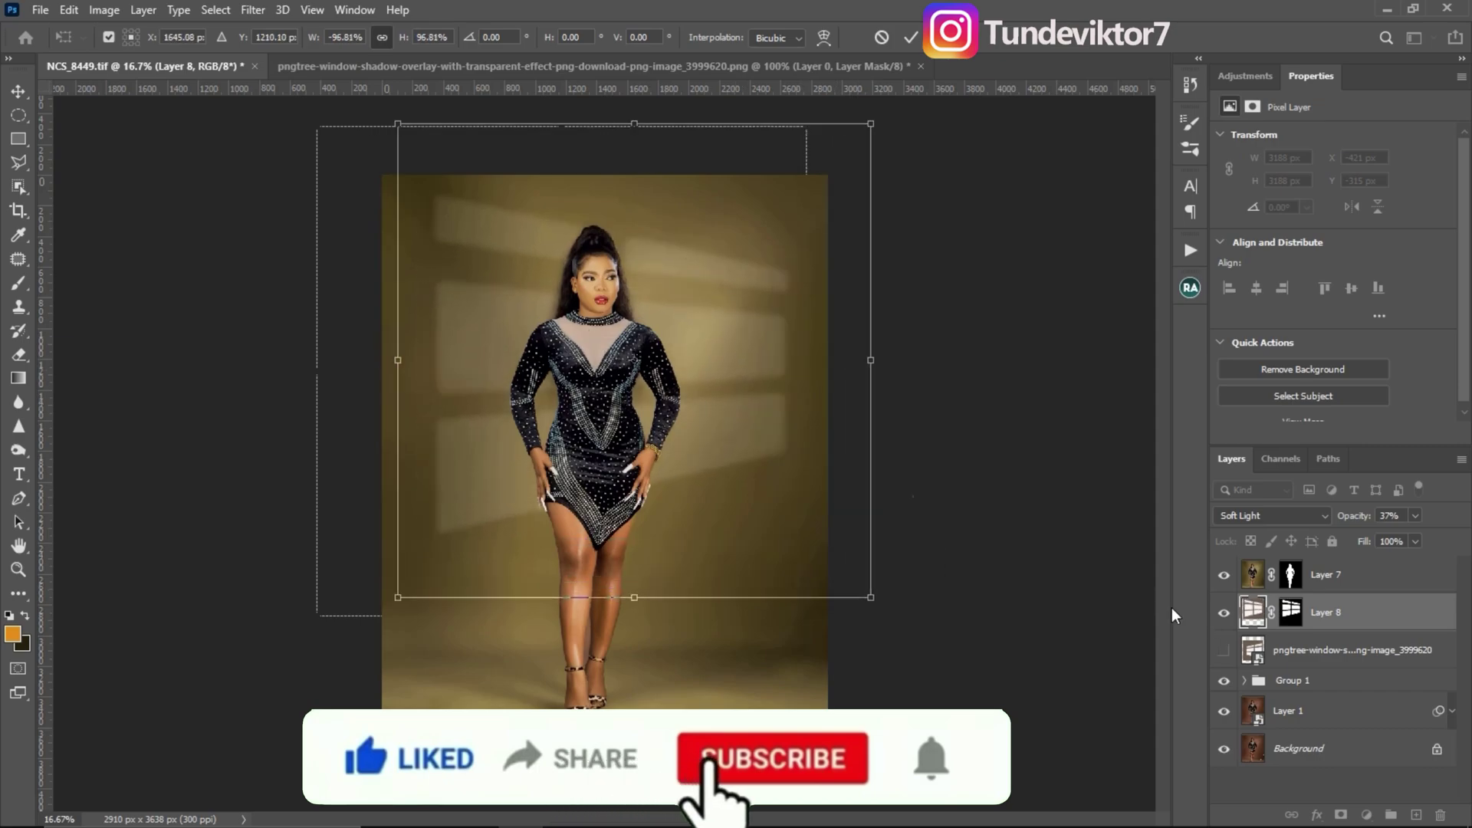
left_click(1224, 613)
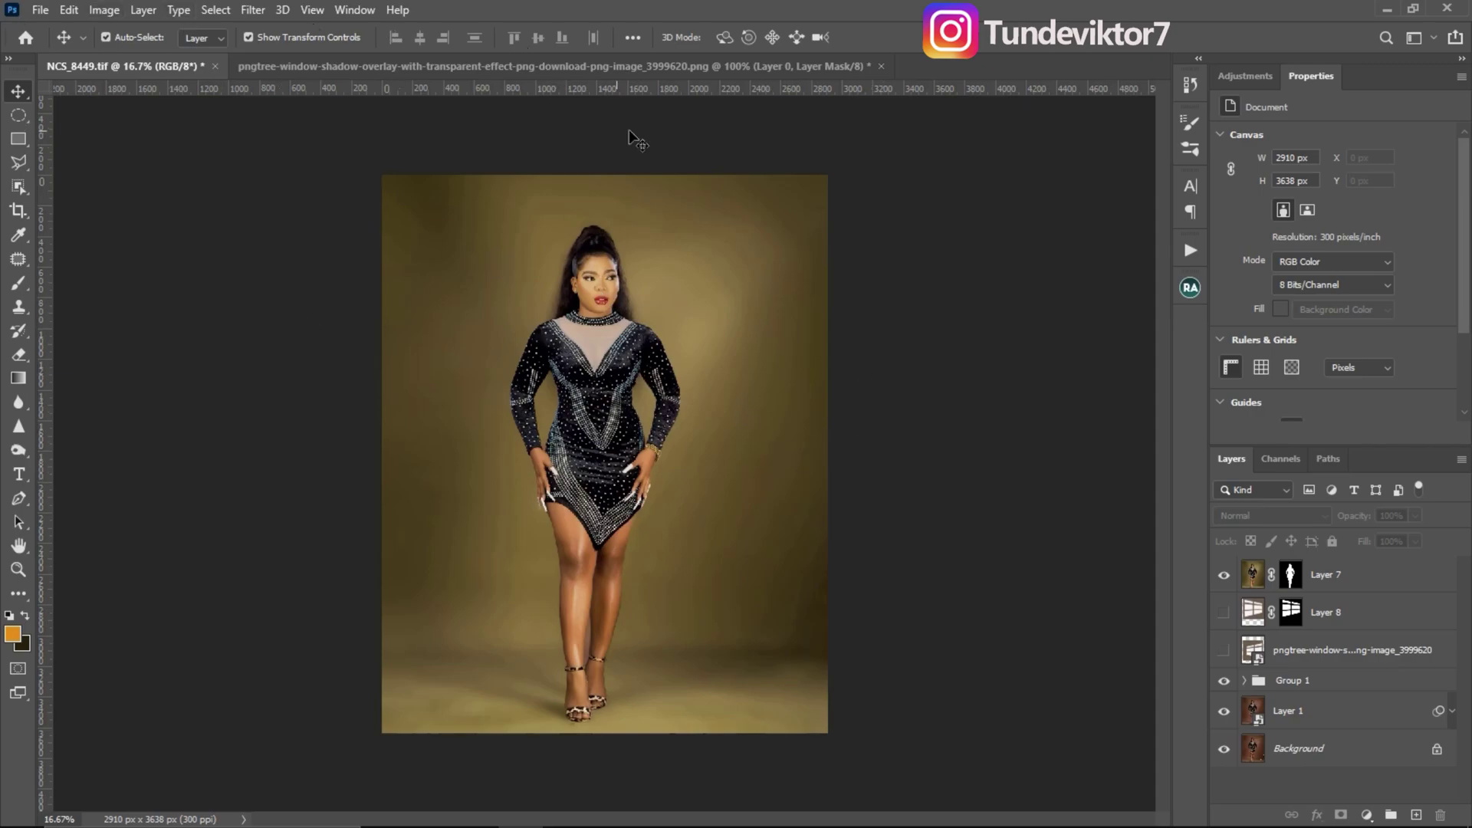
- Place realistic-window-light-and-shadow-vector-29298987 as an embedded image in the portrait
left_click(39, 10)
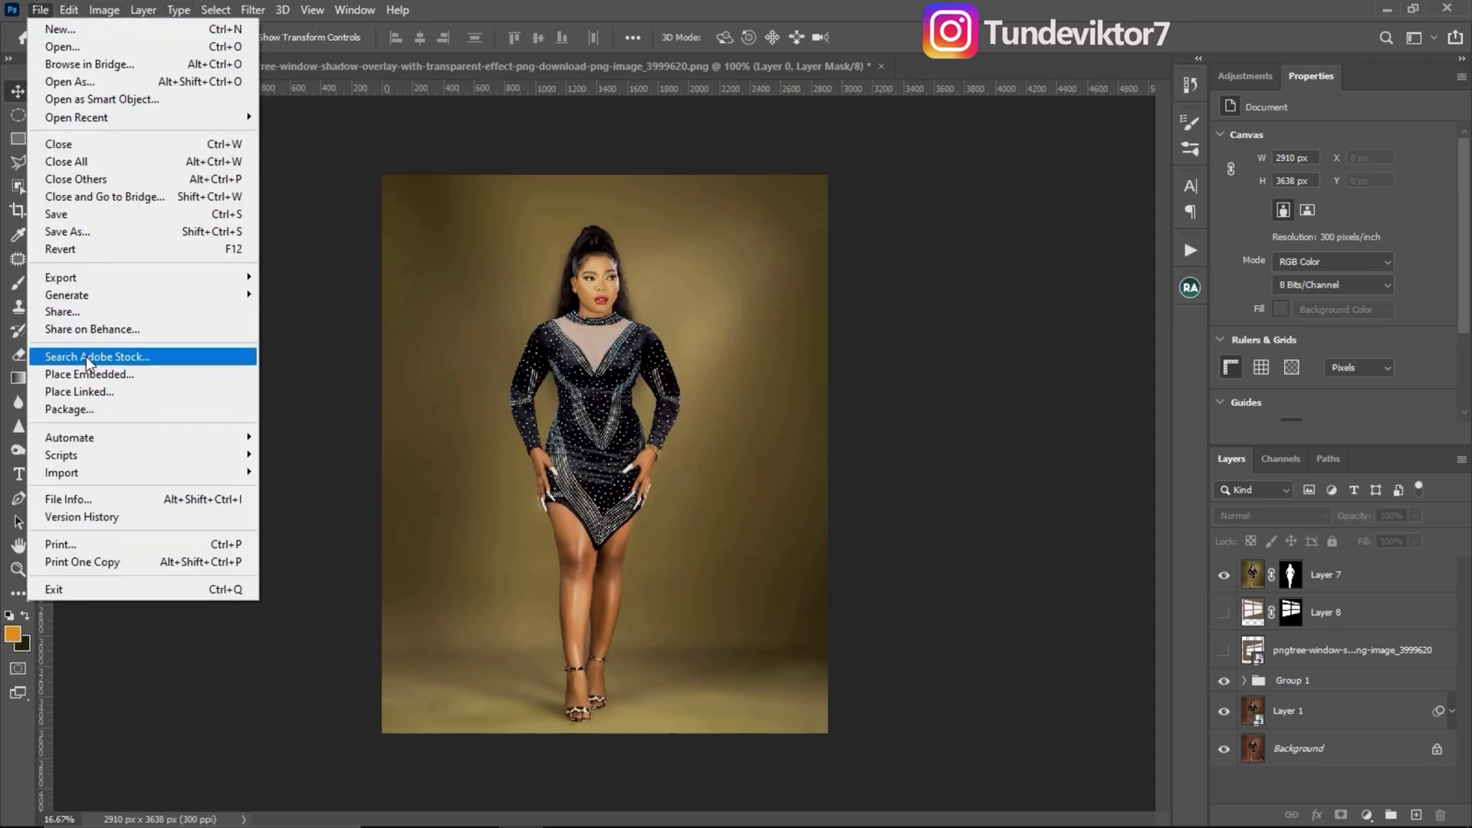
left_click(106, 374)
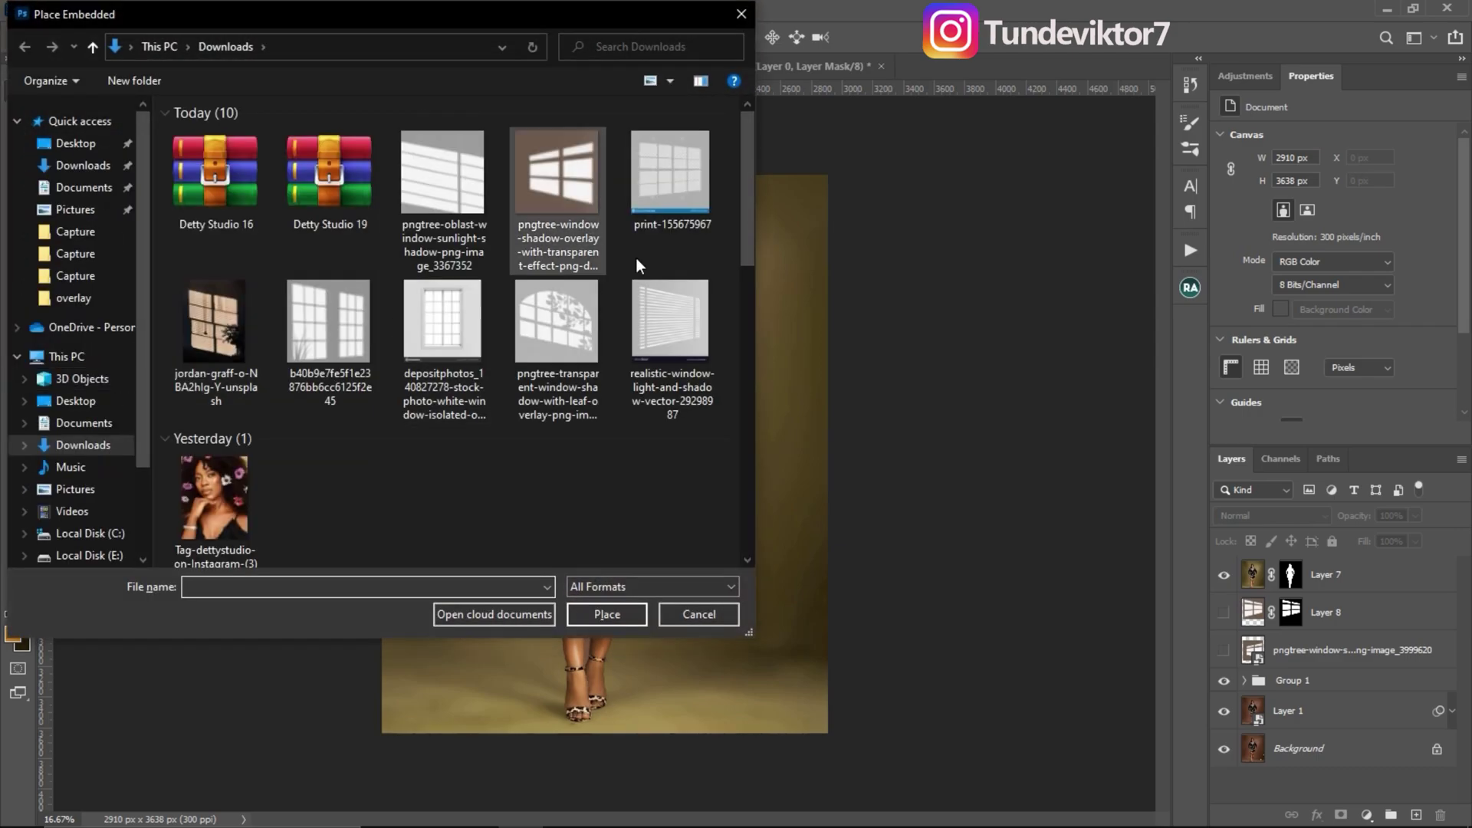
left_click(337, 322)
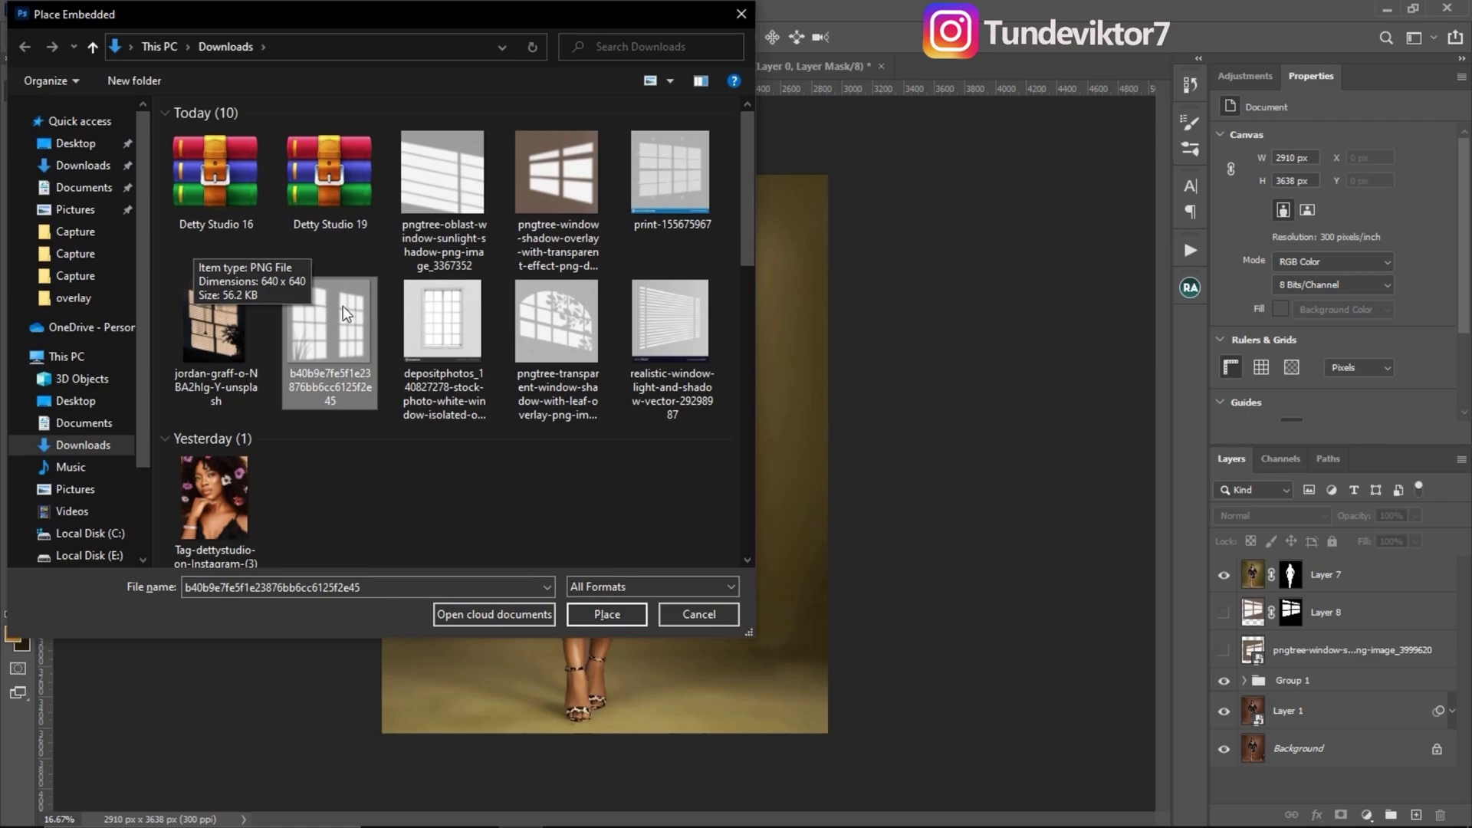
left_click(661, 320)
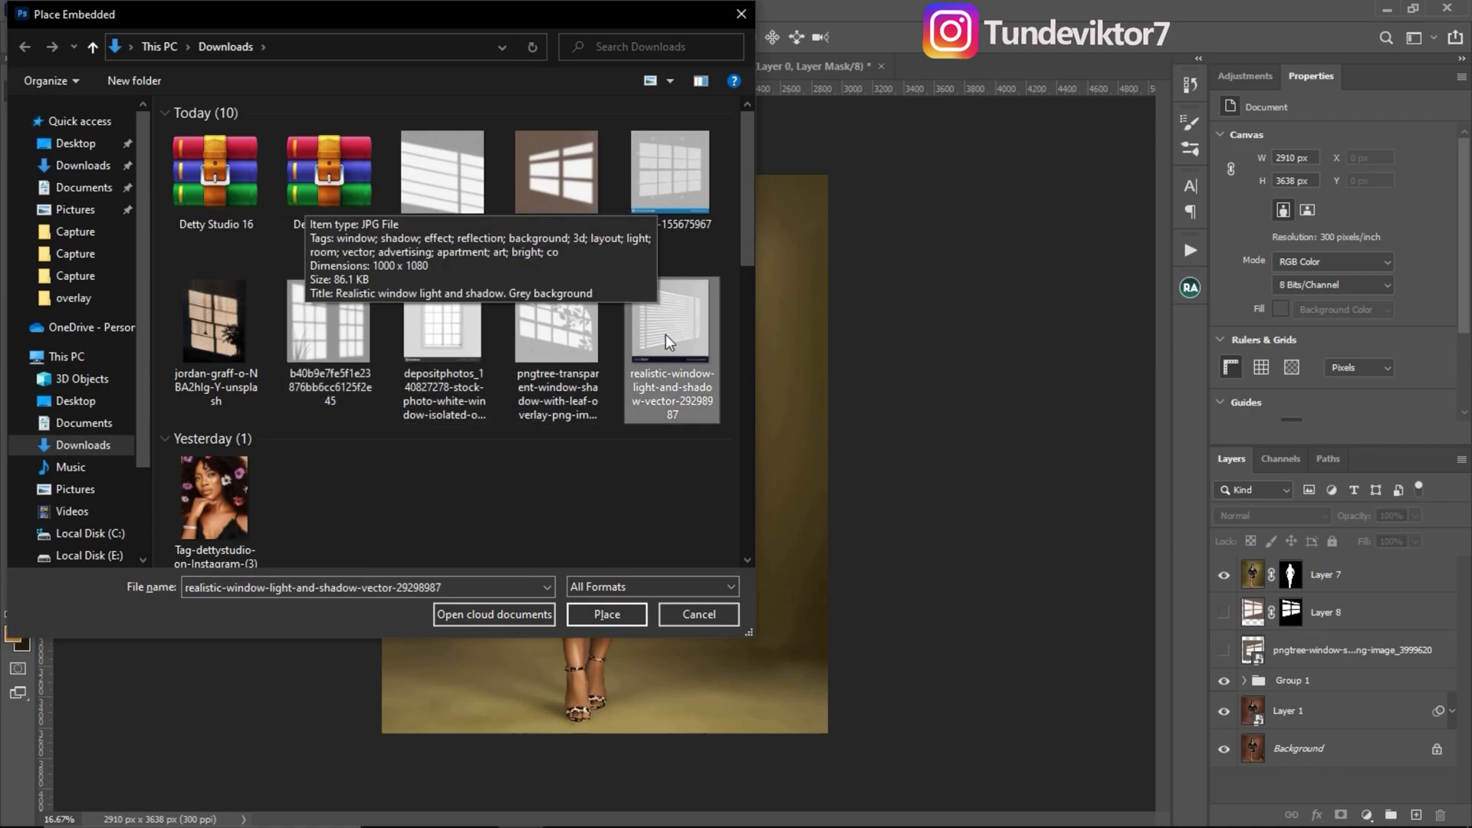
left_click(617, 613)
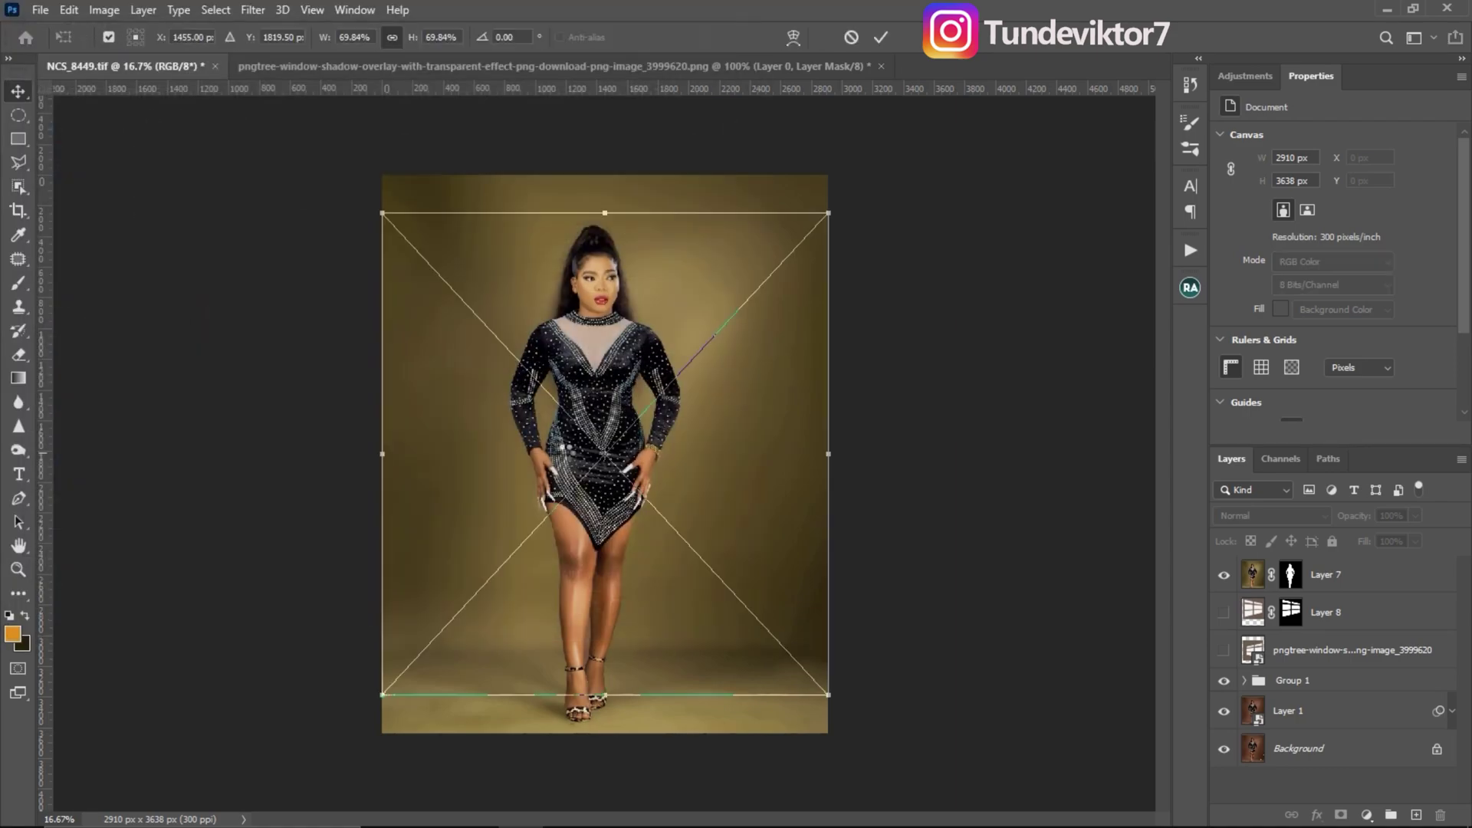
- Set the placed image to Soft Light and move Layer 7 above it
left_click(1269, 515)
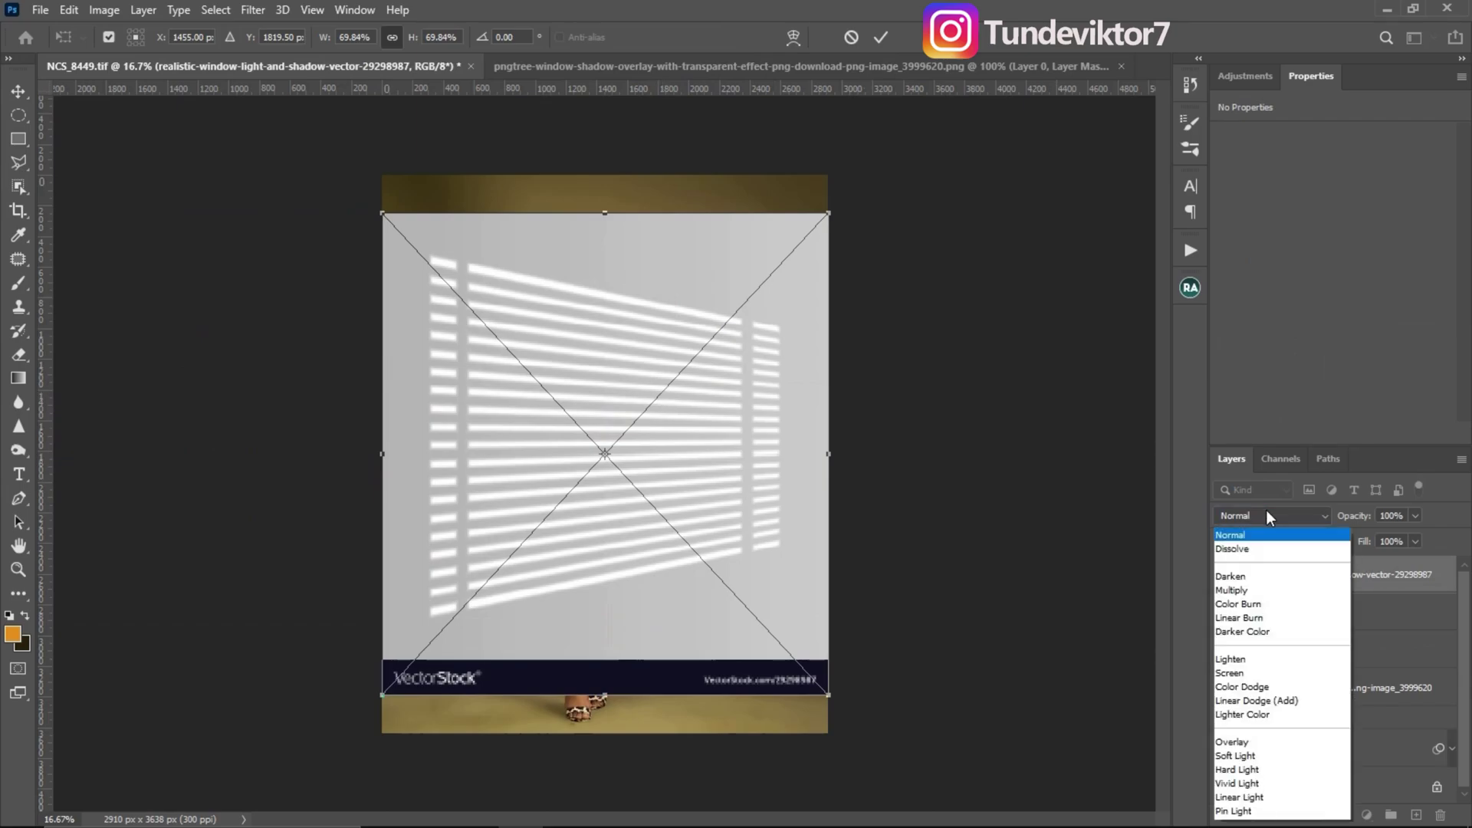
left_click(1247, 605)
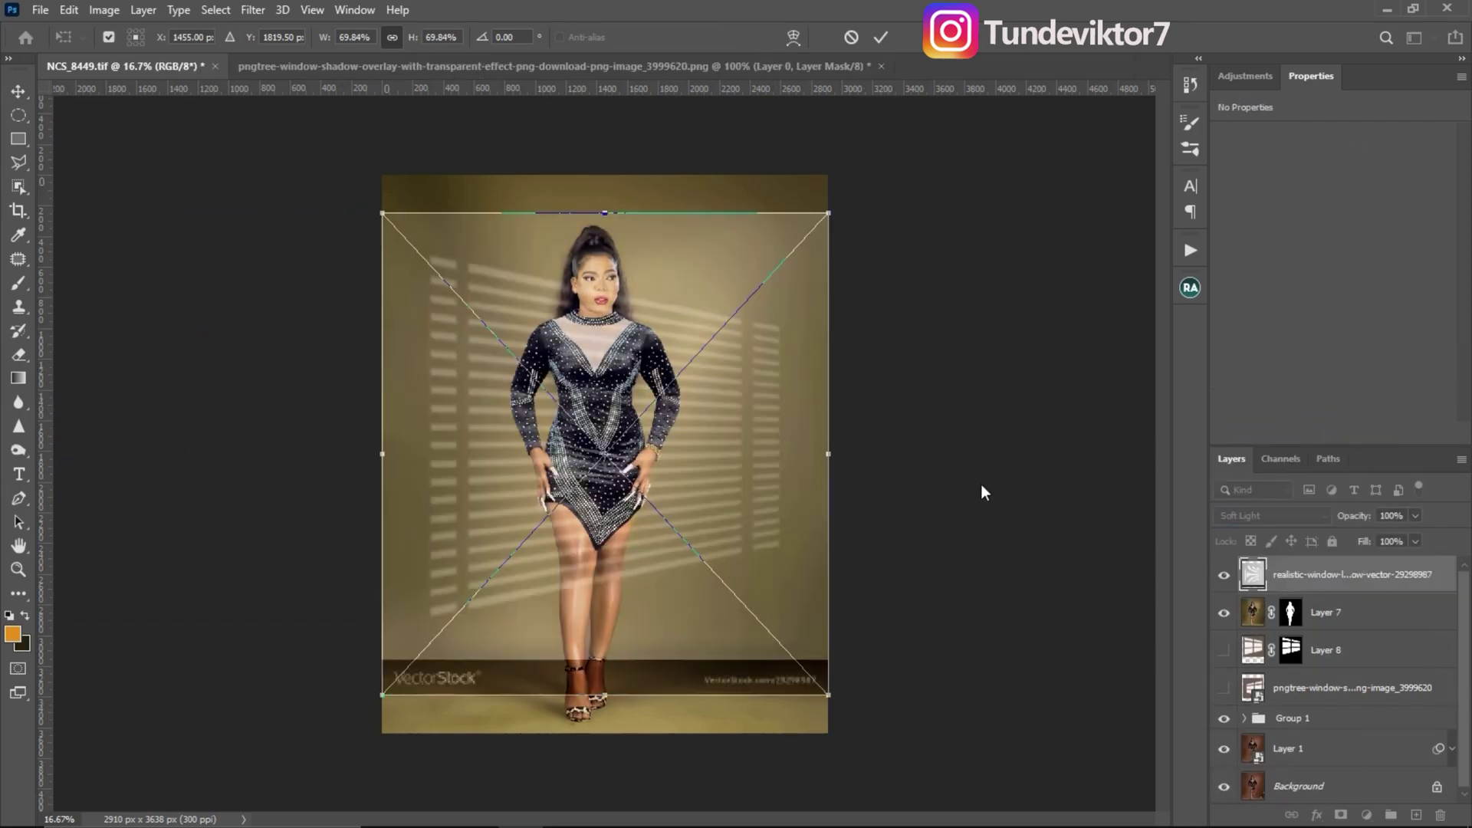
left_click_drag(1347, 620, 1338, 565)
left_click(930, 422)
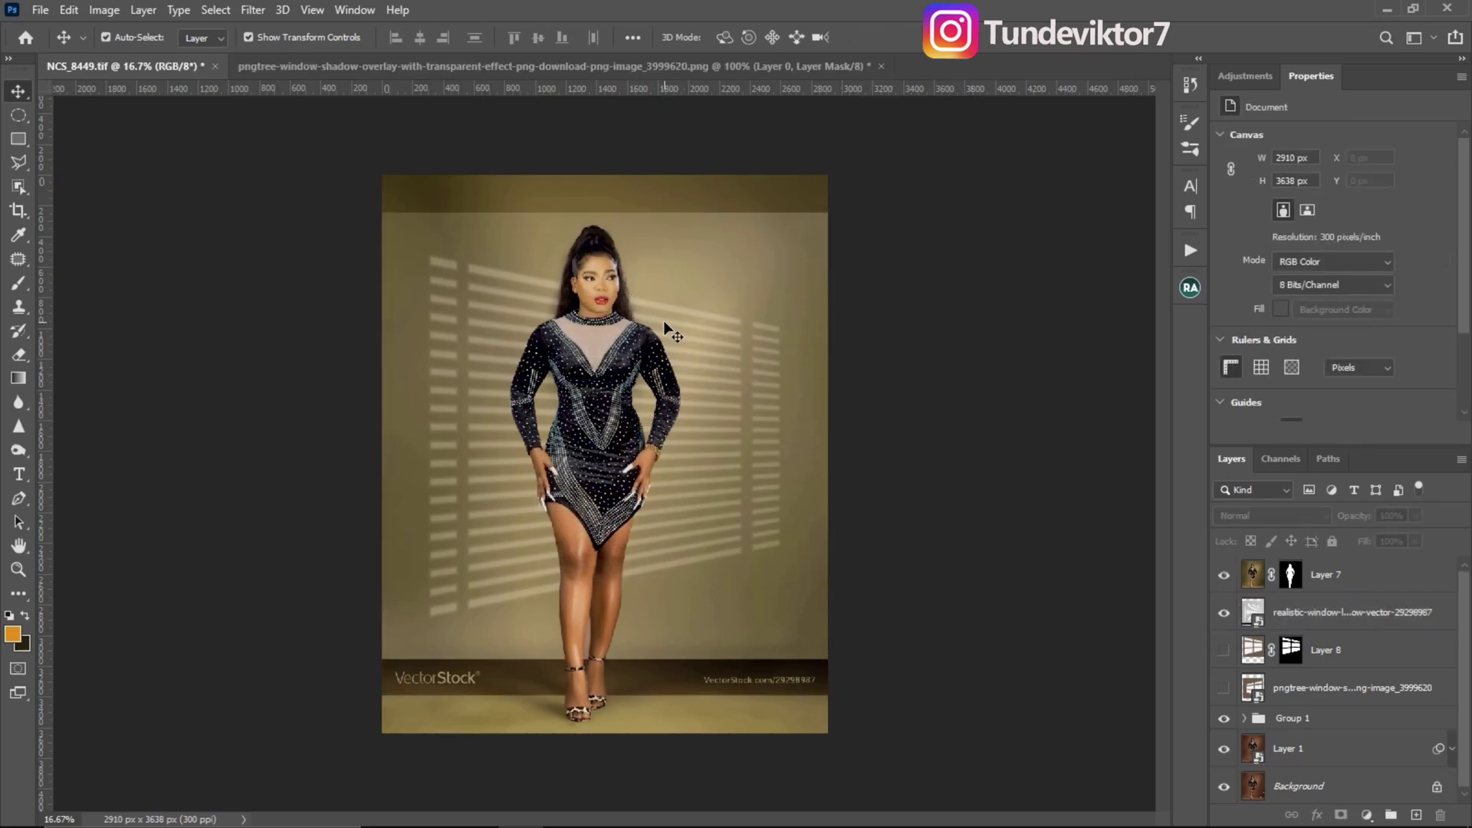
- Hide the blind-shadow layer and open realistic-window-light-and-shadow-vector-29298987.jpg as its own document
left_click(1222, 614)
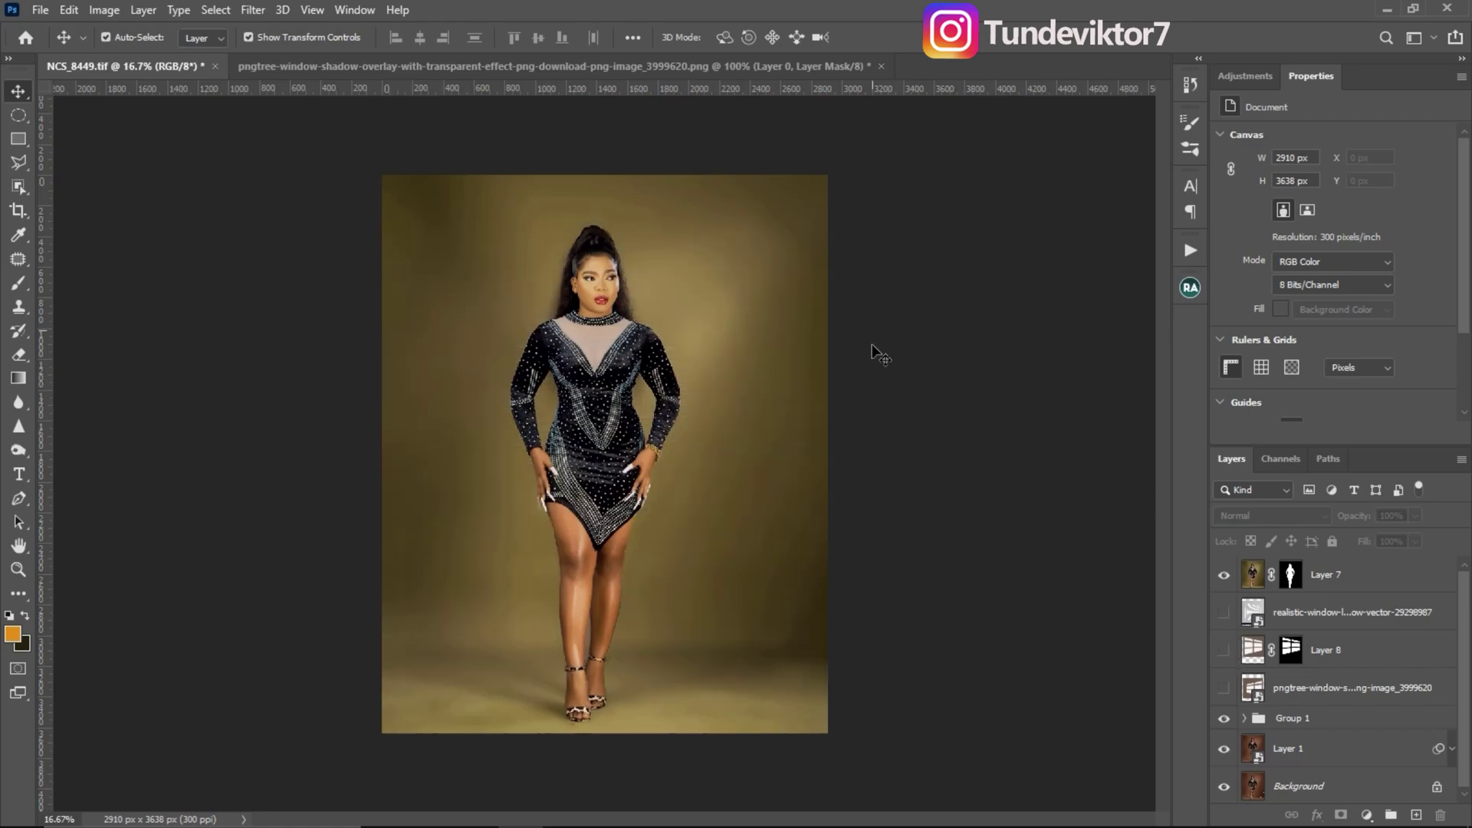
left_click(26, 40)
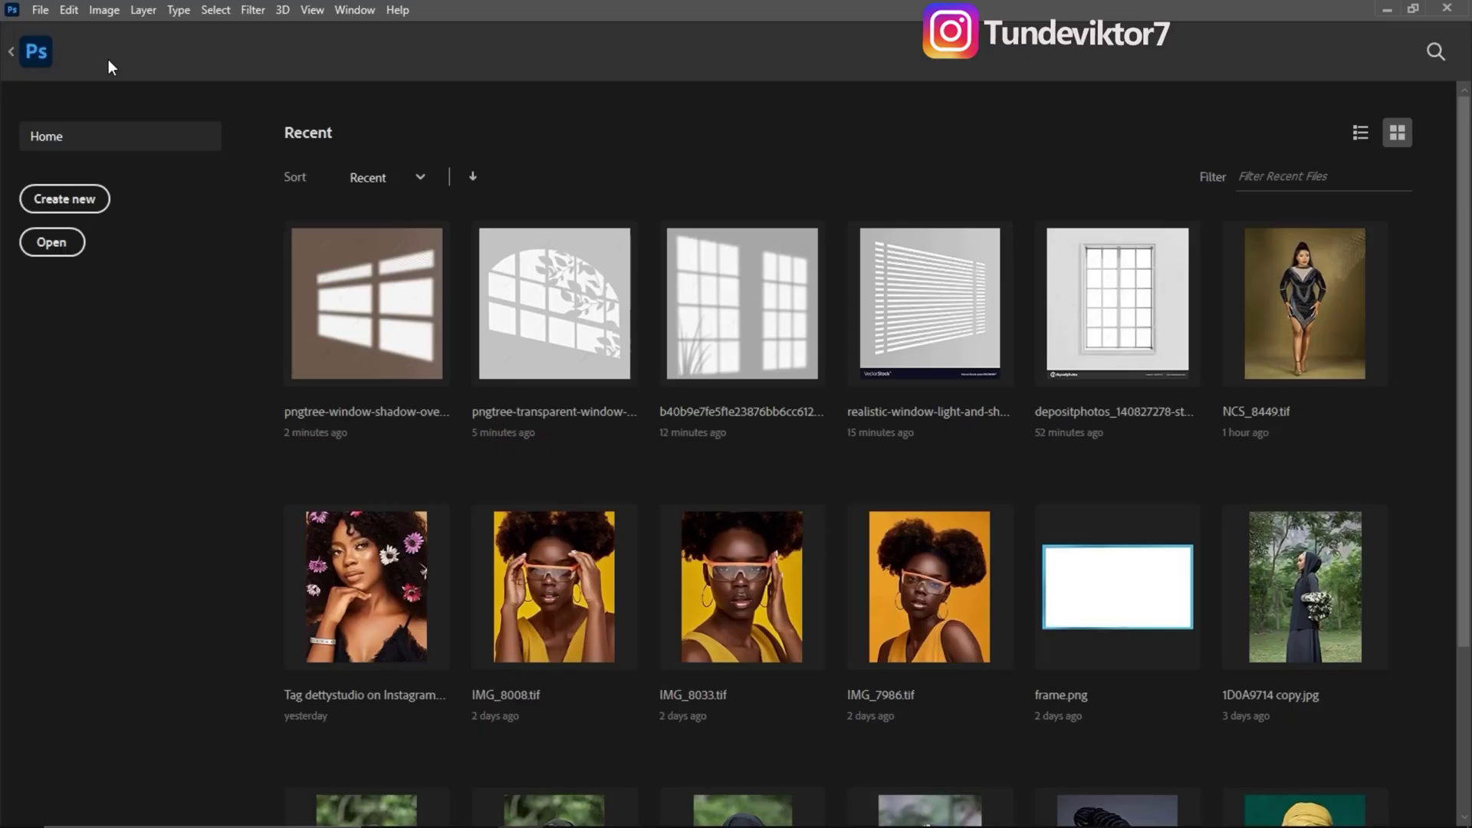
left_click(52, 242)
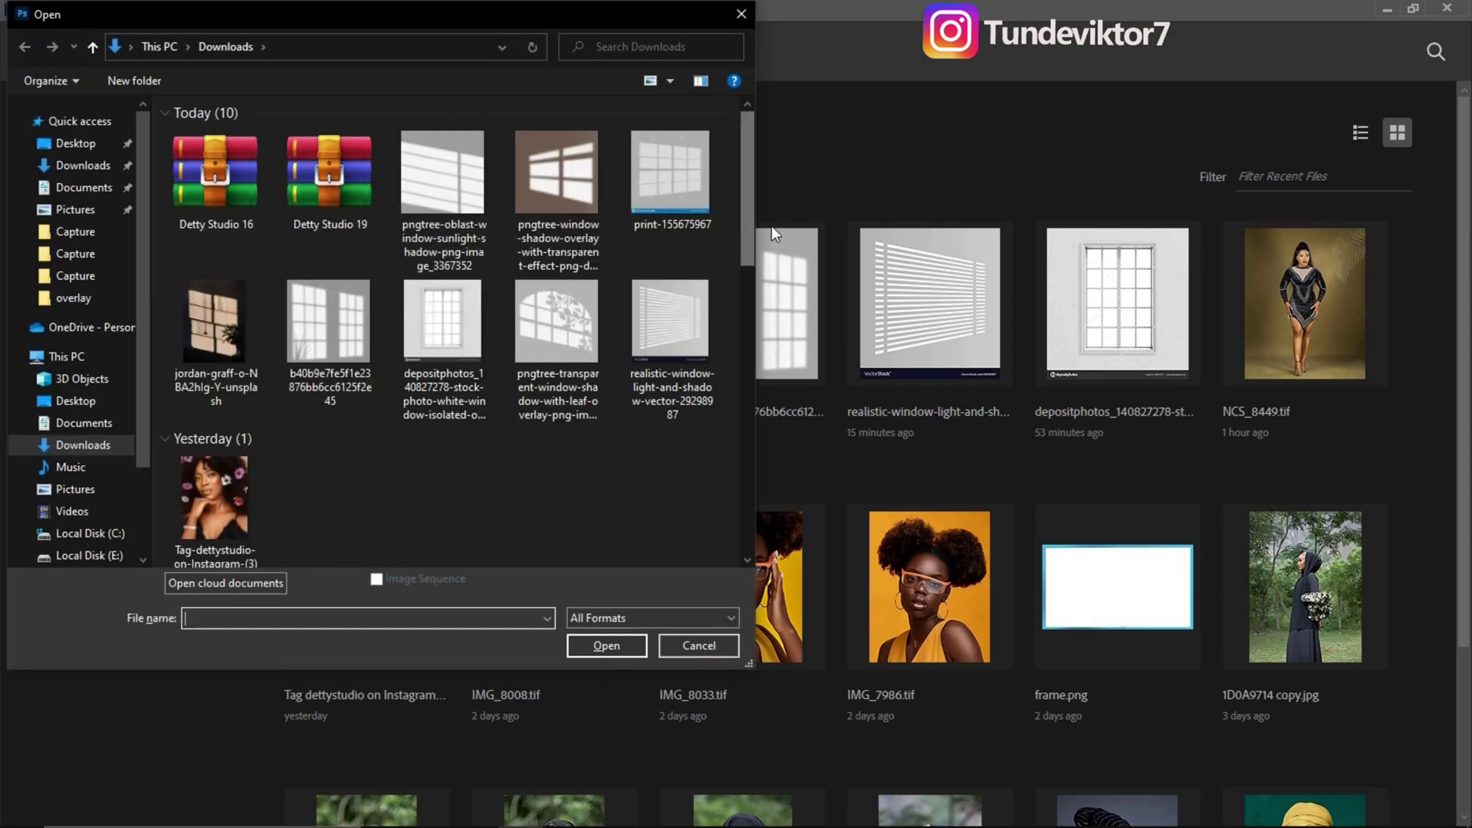
left_click(683, 316)
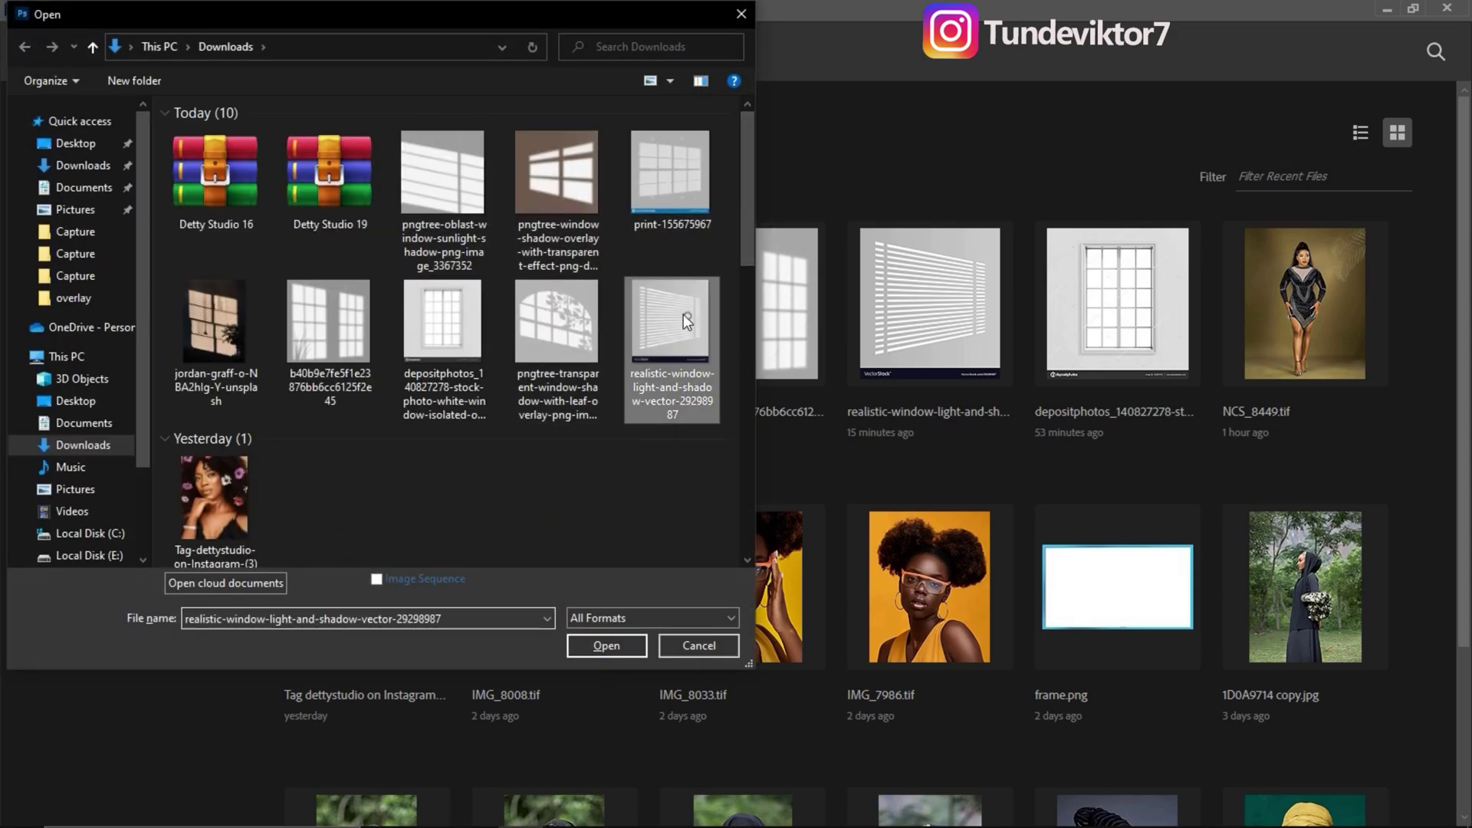
left_click(611, 651)
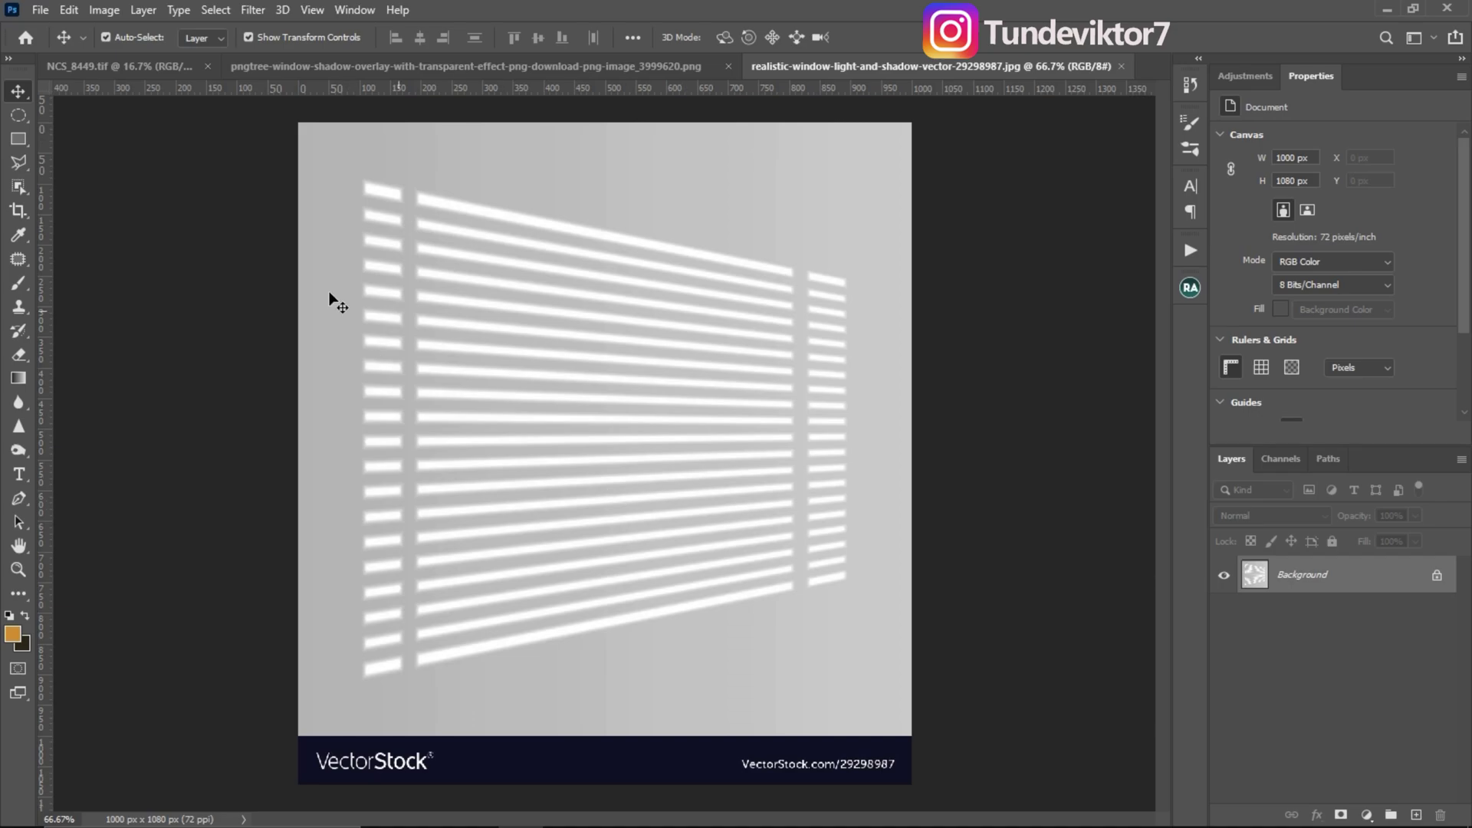
- Select the highlights with Color Range at Fuzziness 0 and Range 212
left_click(223, 9)
left_click(260, 190)
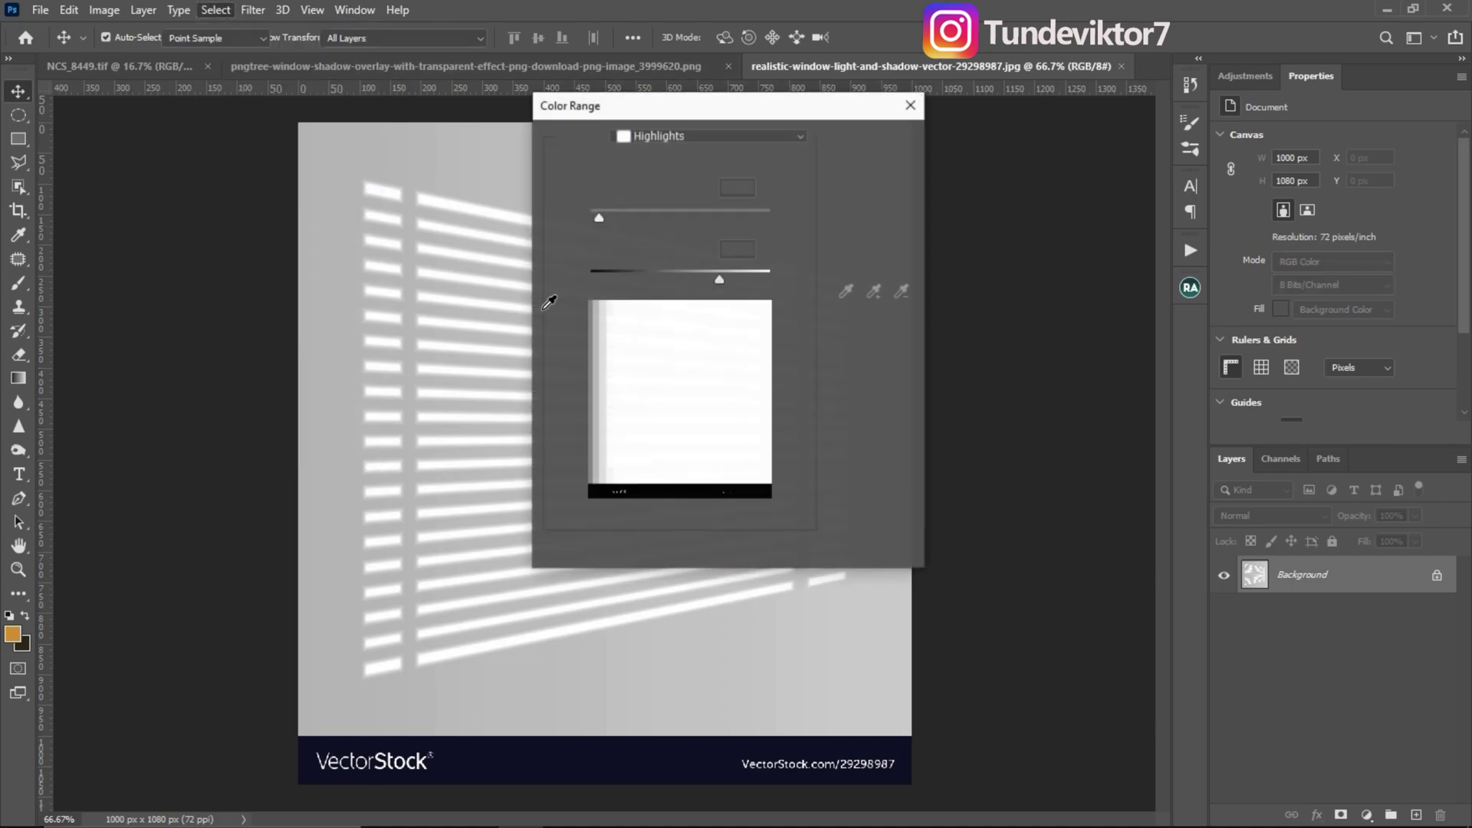
left_click(687, 137)
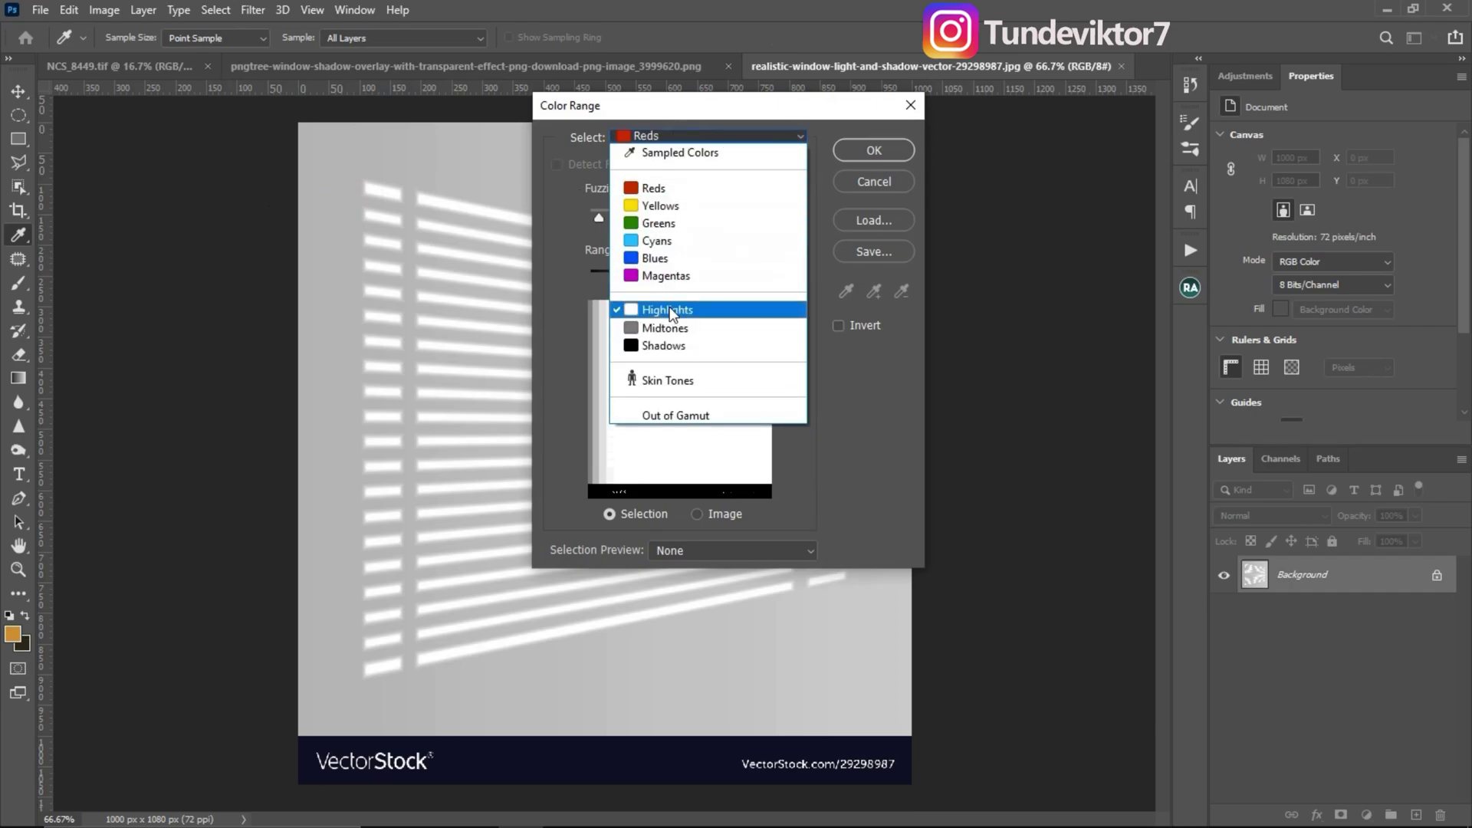
left_click(665, 310)
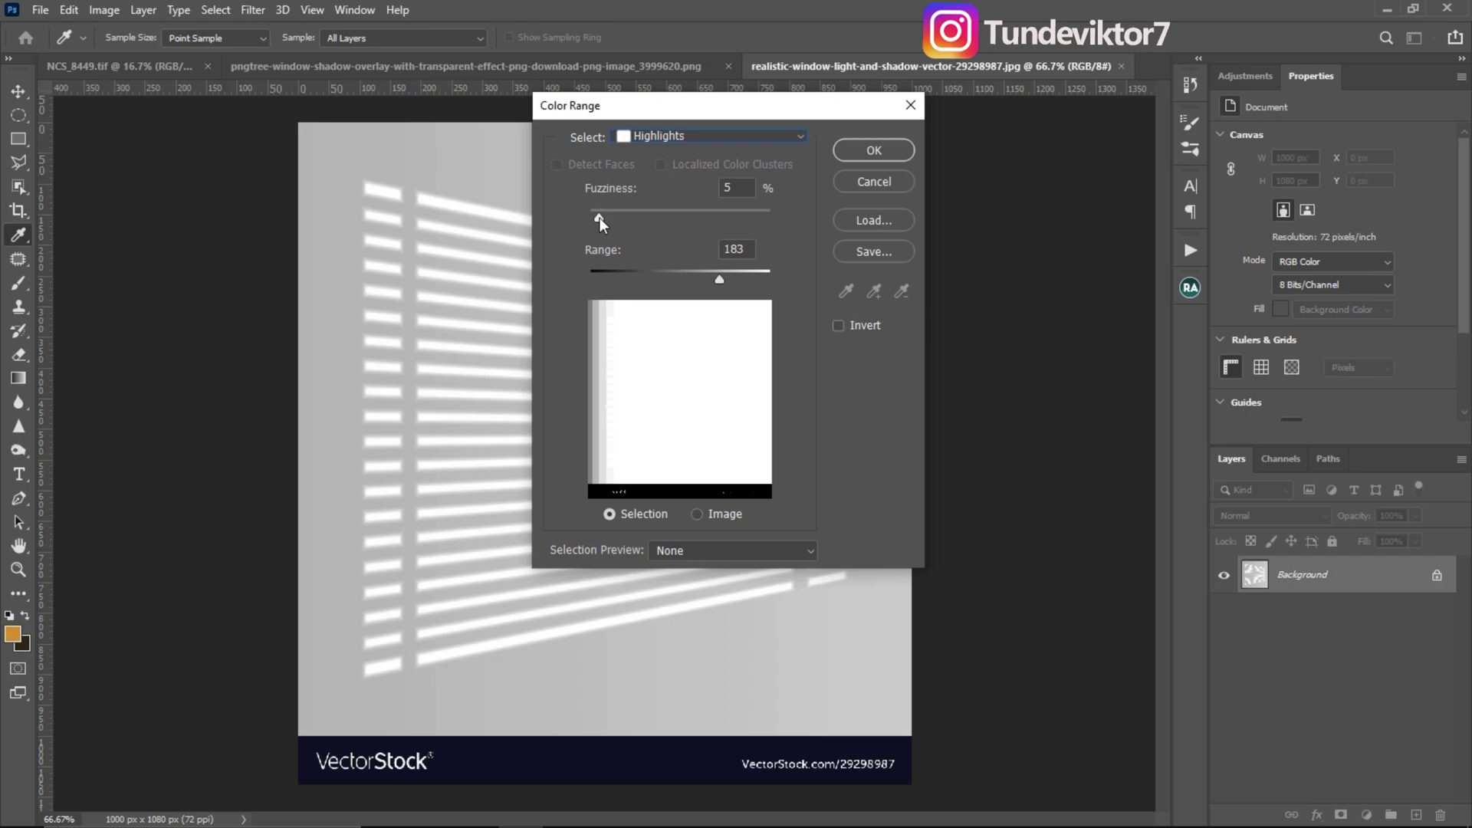
left_click_drag(601, 216, 573, 218)
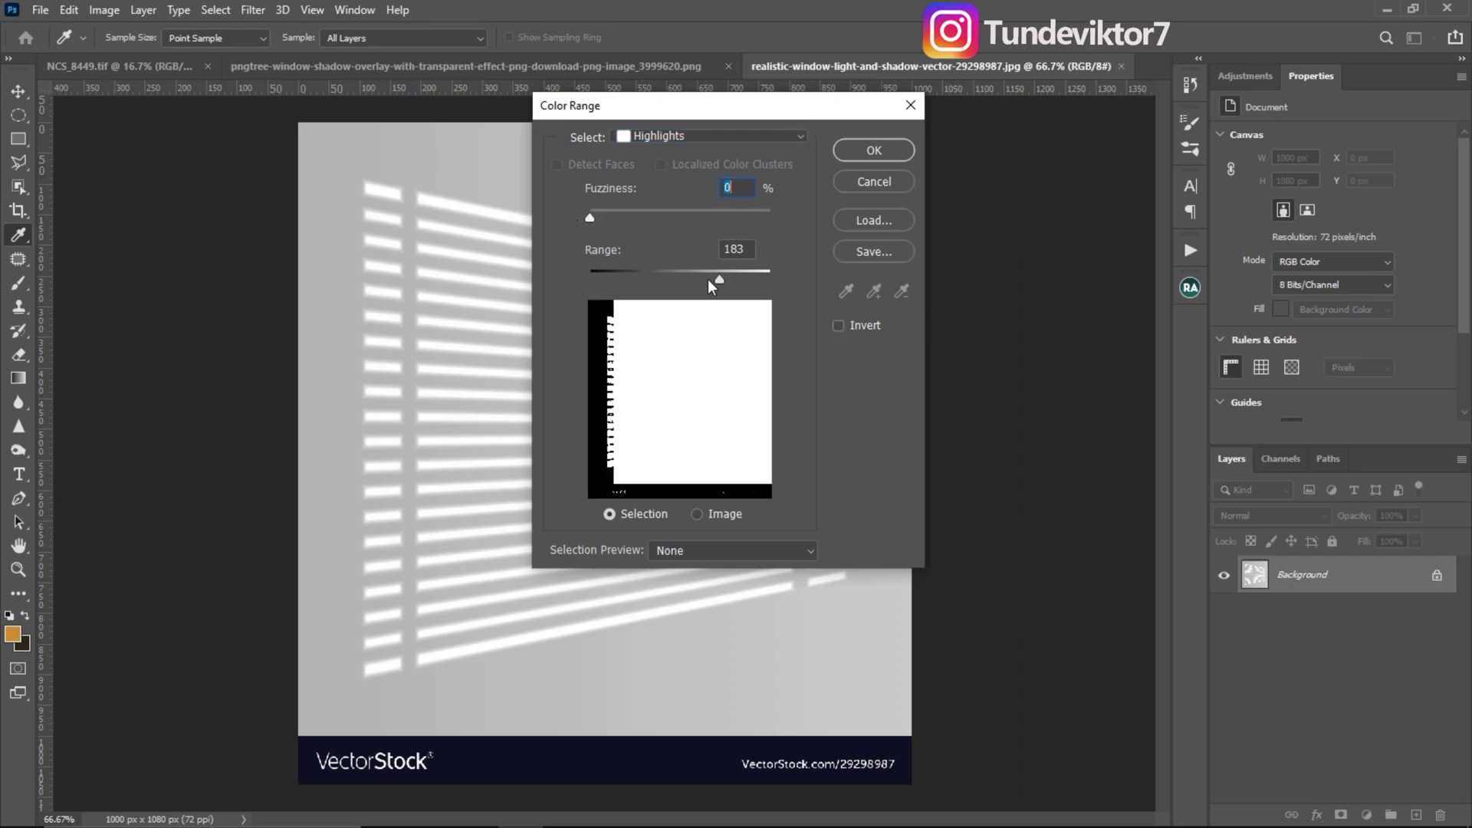
mouse_move(713, 279)
left_mouse_down()
mouse_move(651, 279)
mouse_move(770, 282)
mouse_move(740, 284)
left_mouse_up()
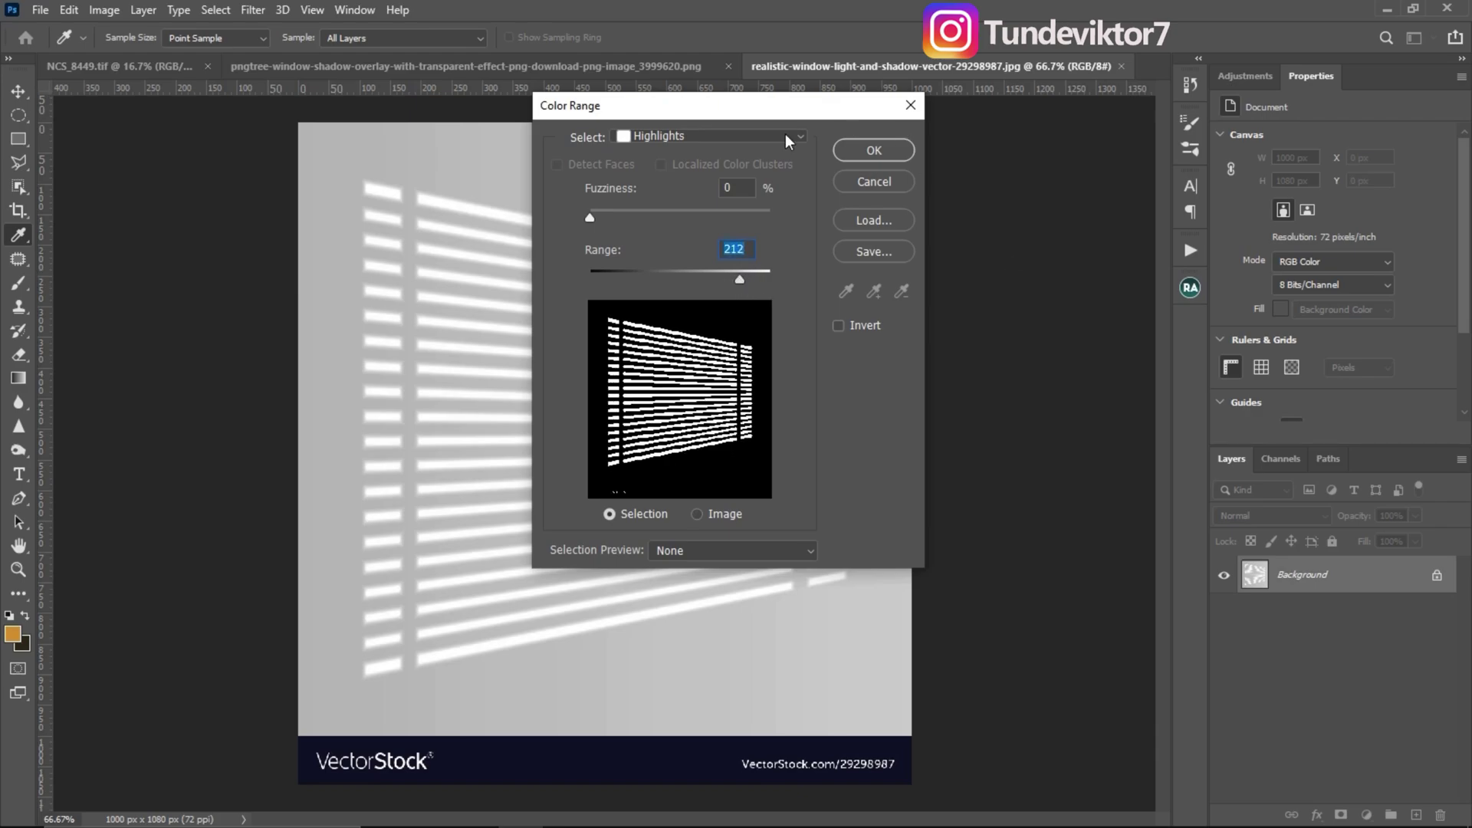
left_click(874, 151)
key("v")
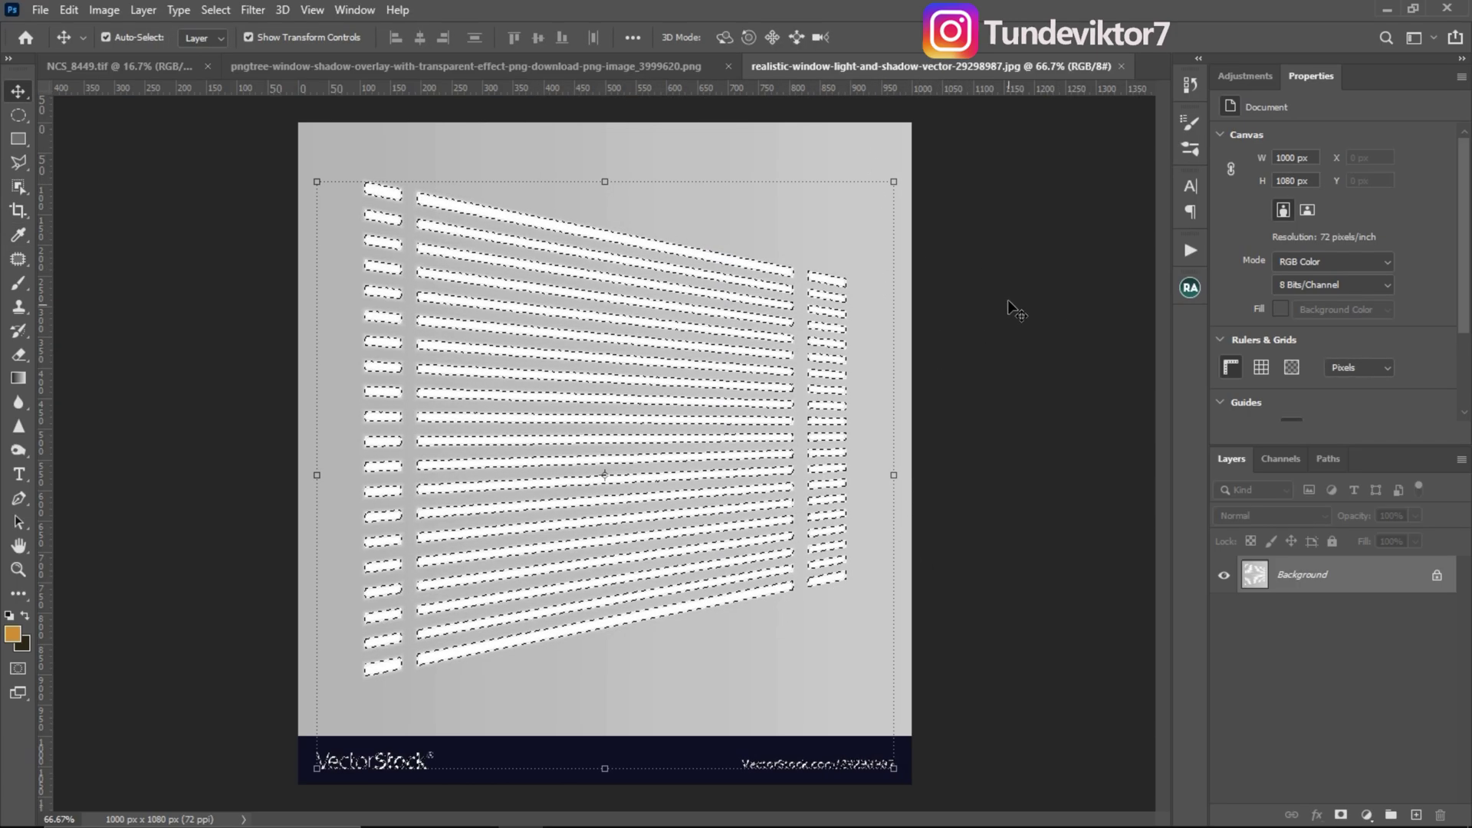
- Turn the stripe selection into a layer mask and crop the image to 1000 × 1007 px
left_click(1341, 814)
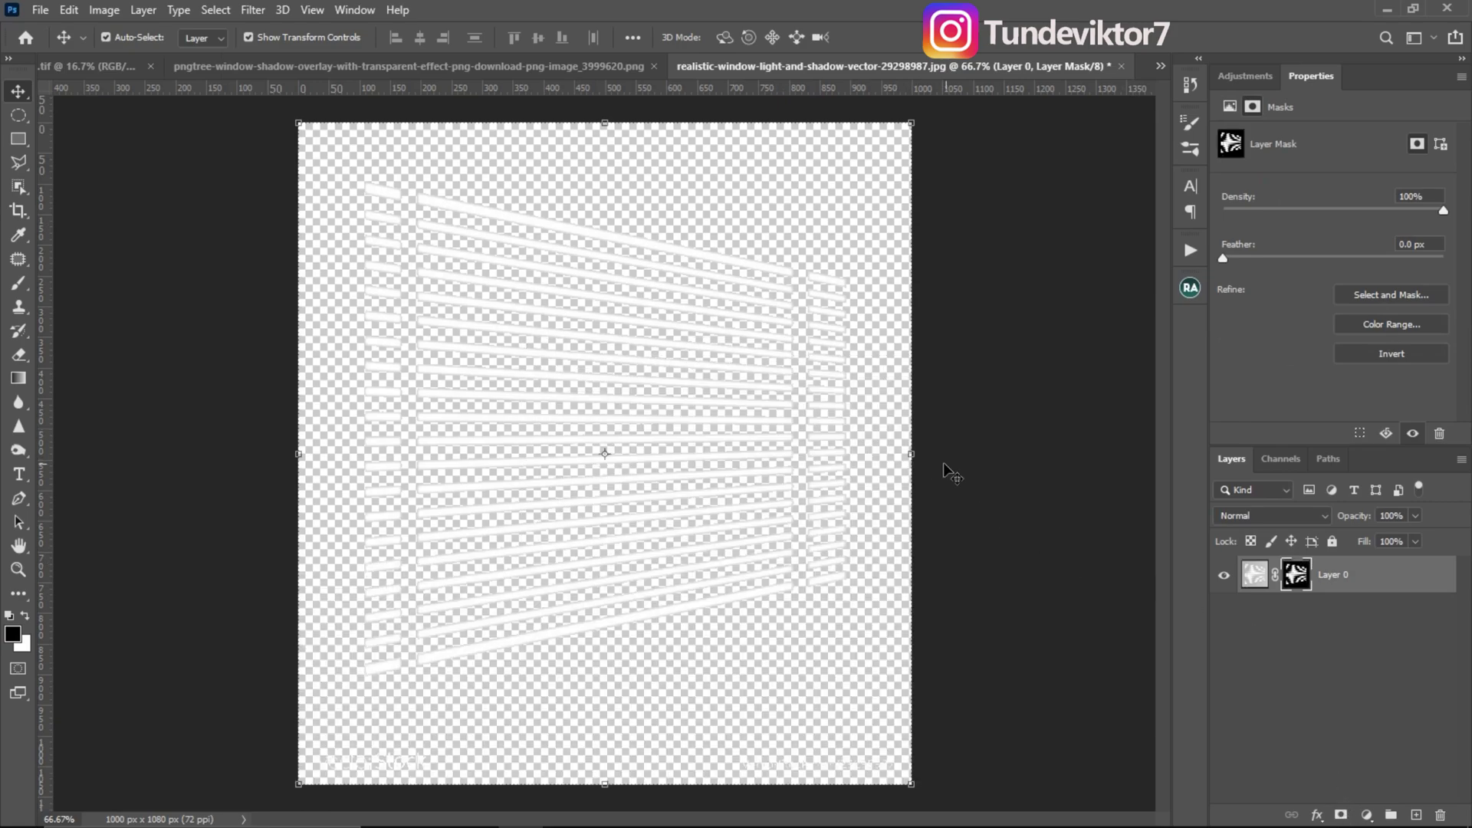
left_click(18, 210)
left_click_drag(606, 782, 605, 763)
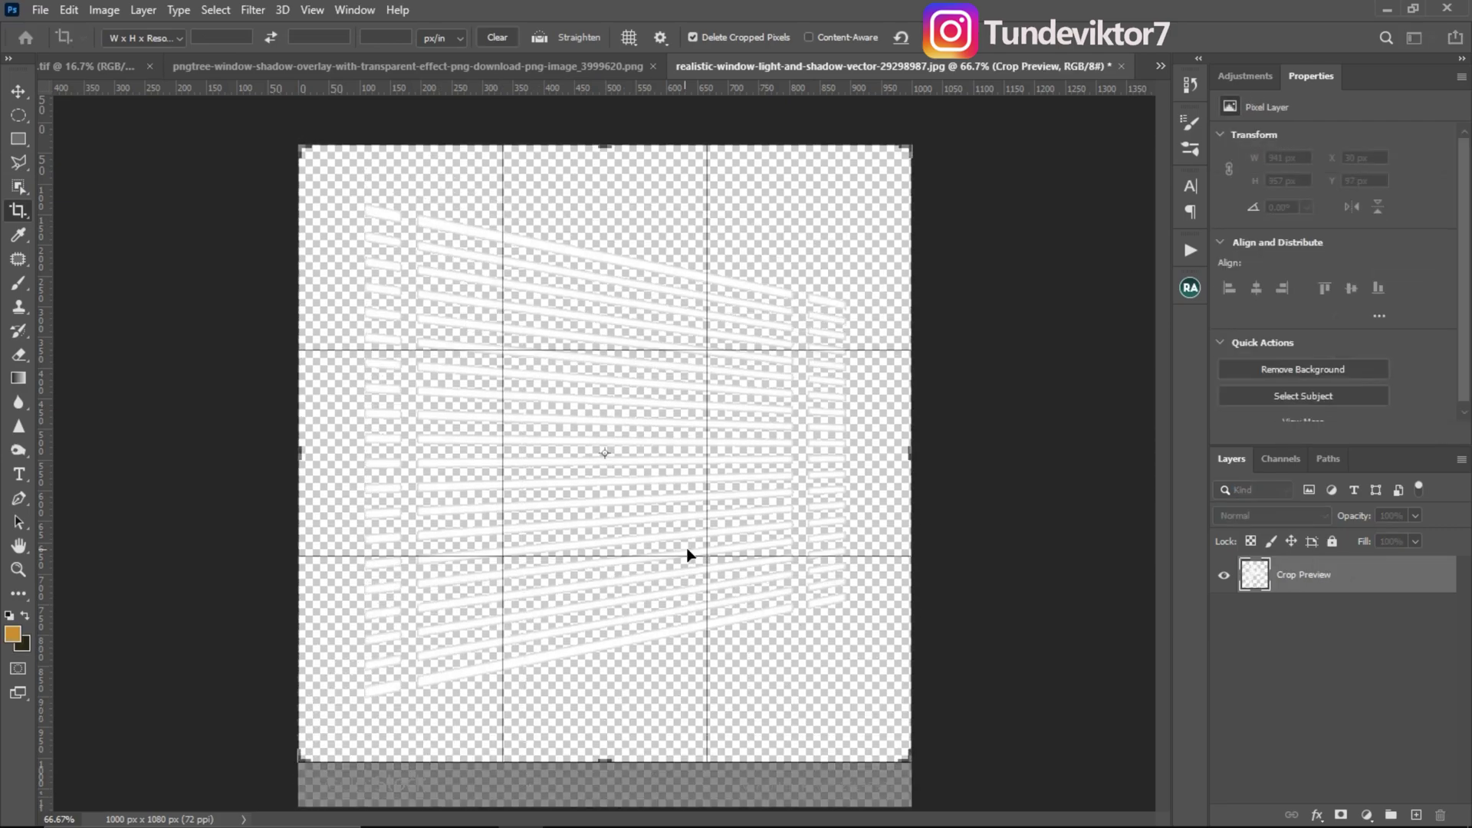
key("Return")
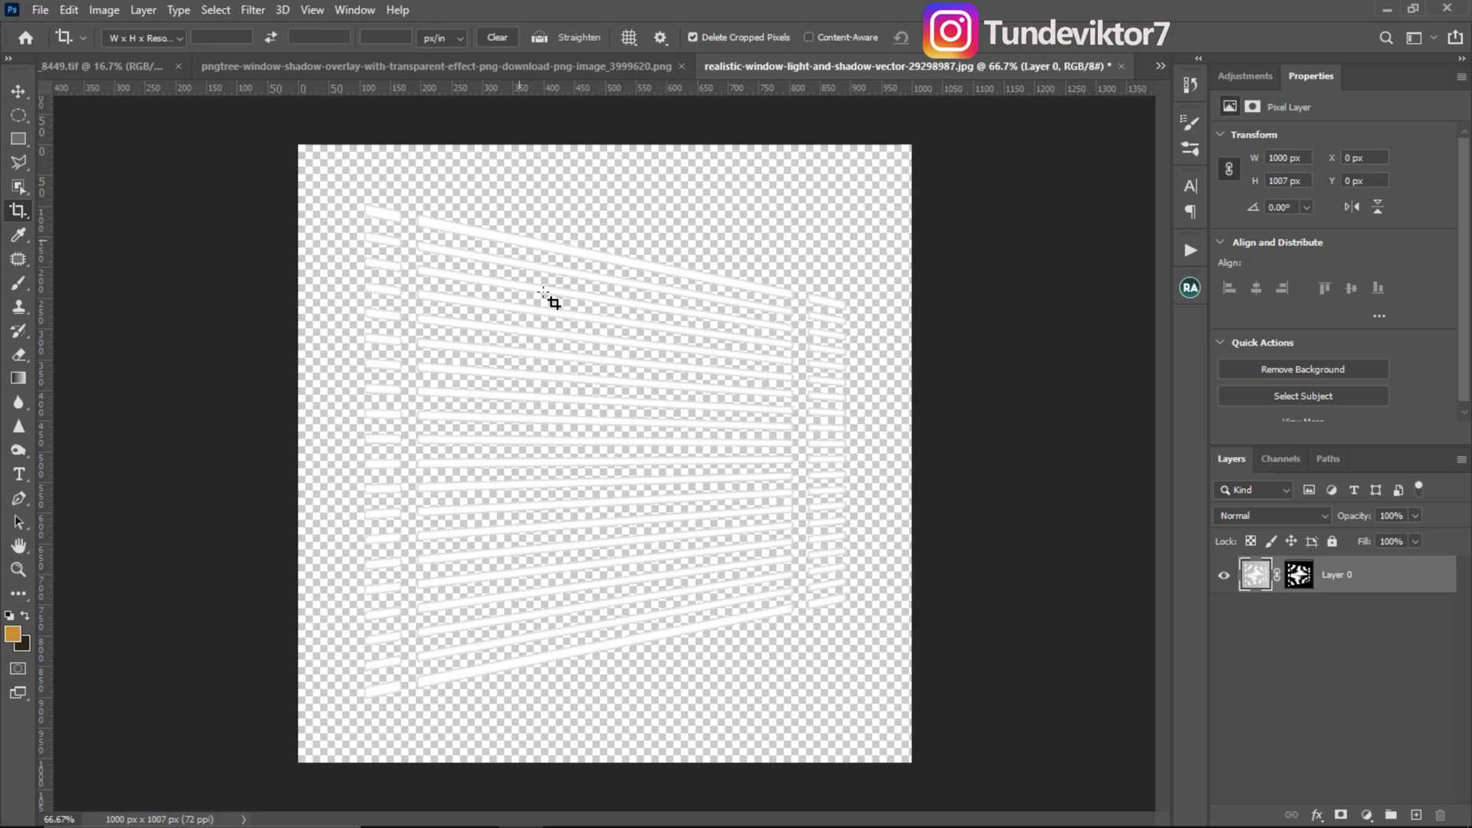
- View Layer 0's mask on its own, then return to the normal view
left_click(1296, 579, "alt")
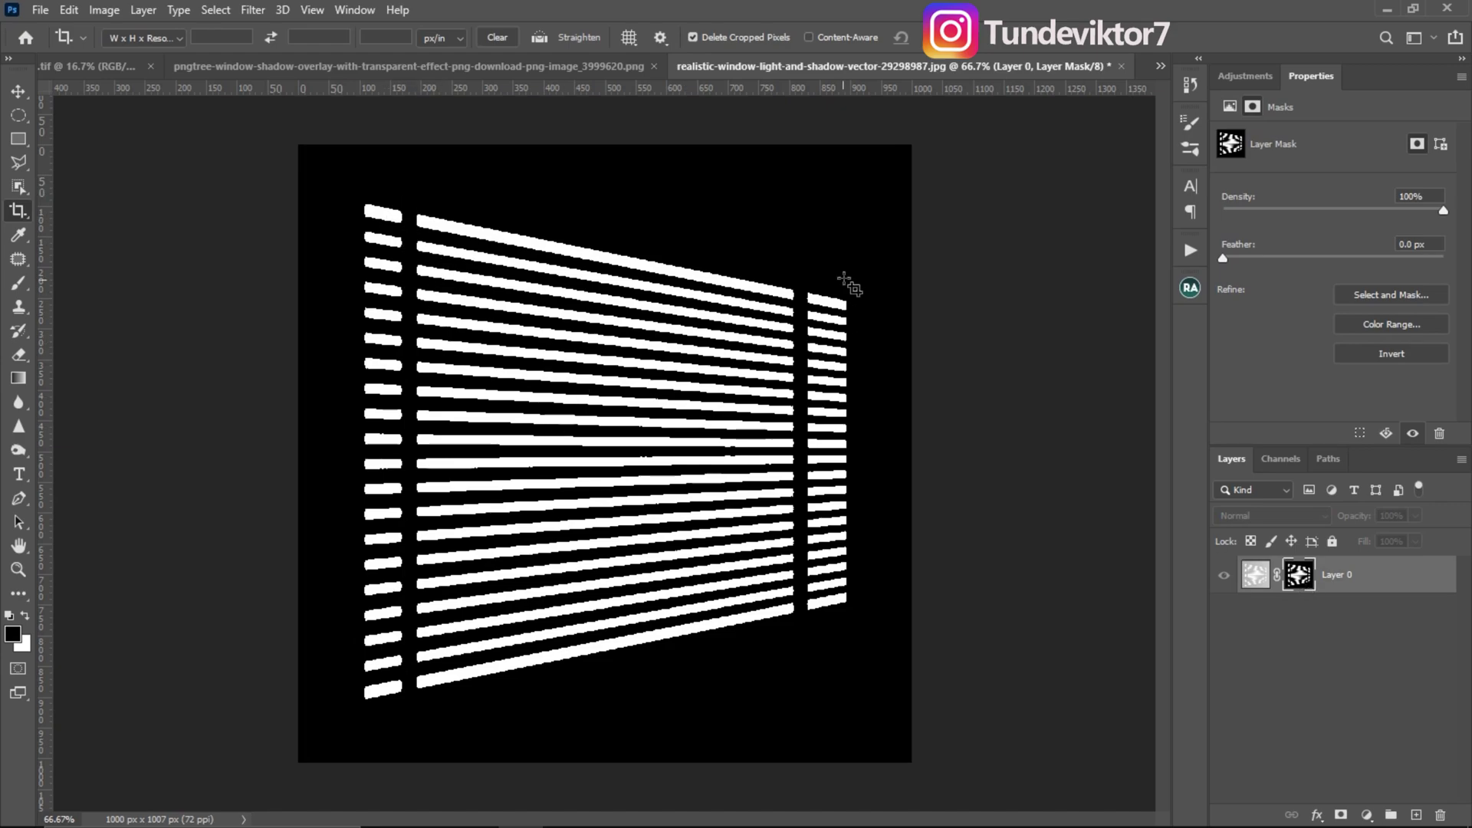
key("ctrl+2")
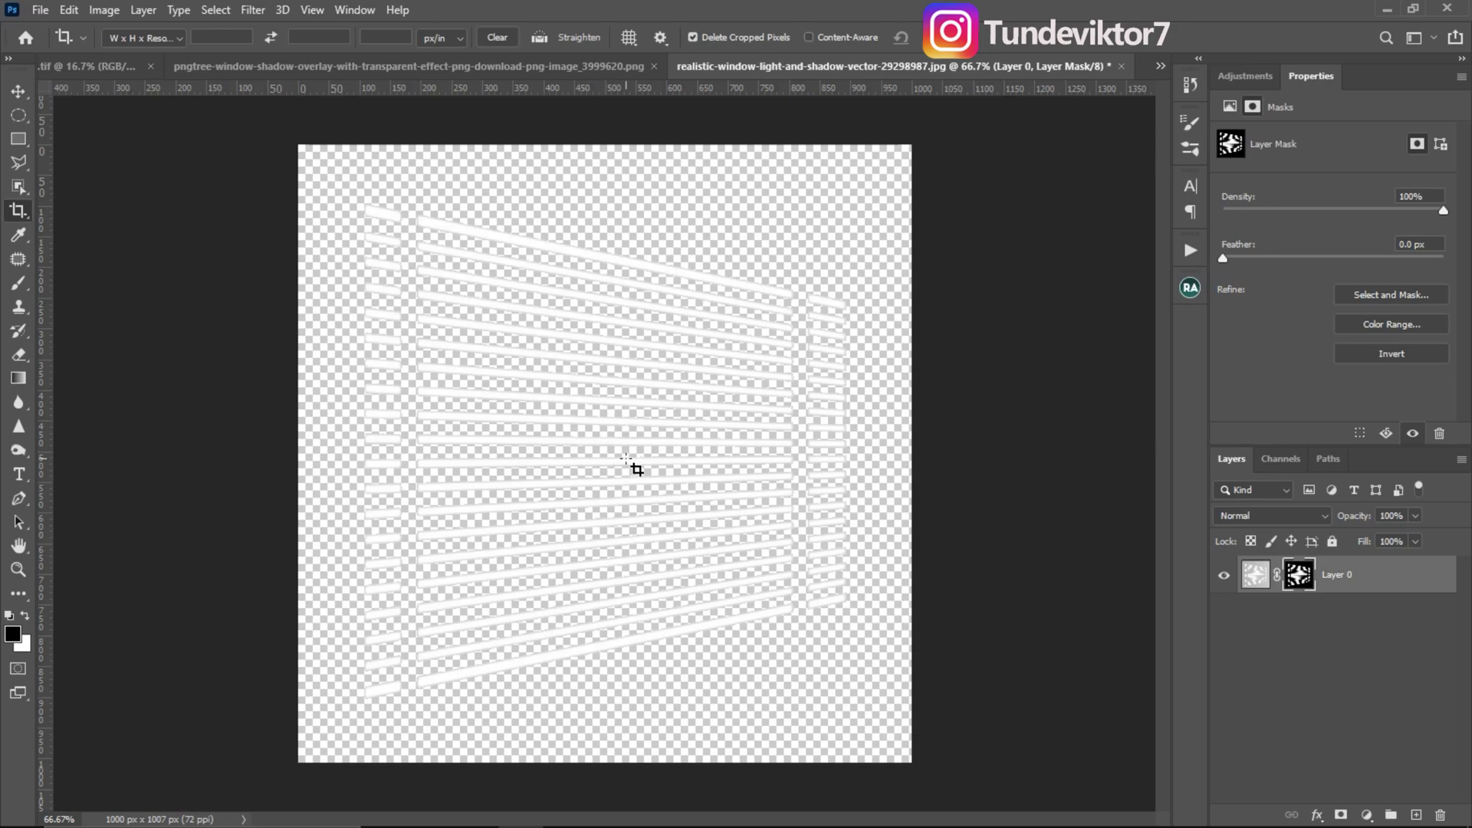
key("ctrl")
- Bring the blind stripes into the NCS_8449.tif portrait and enlarge them to about 220%
left_click(96, 67)
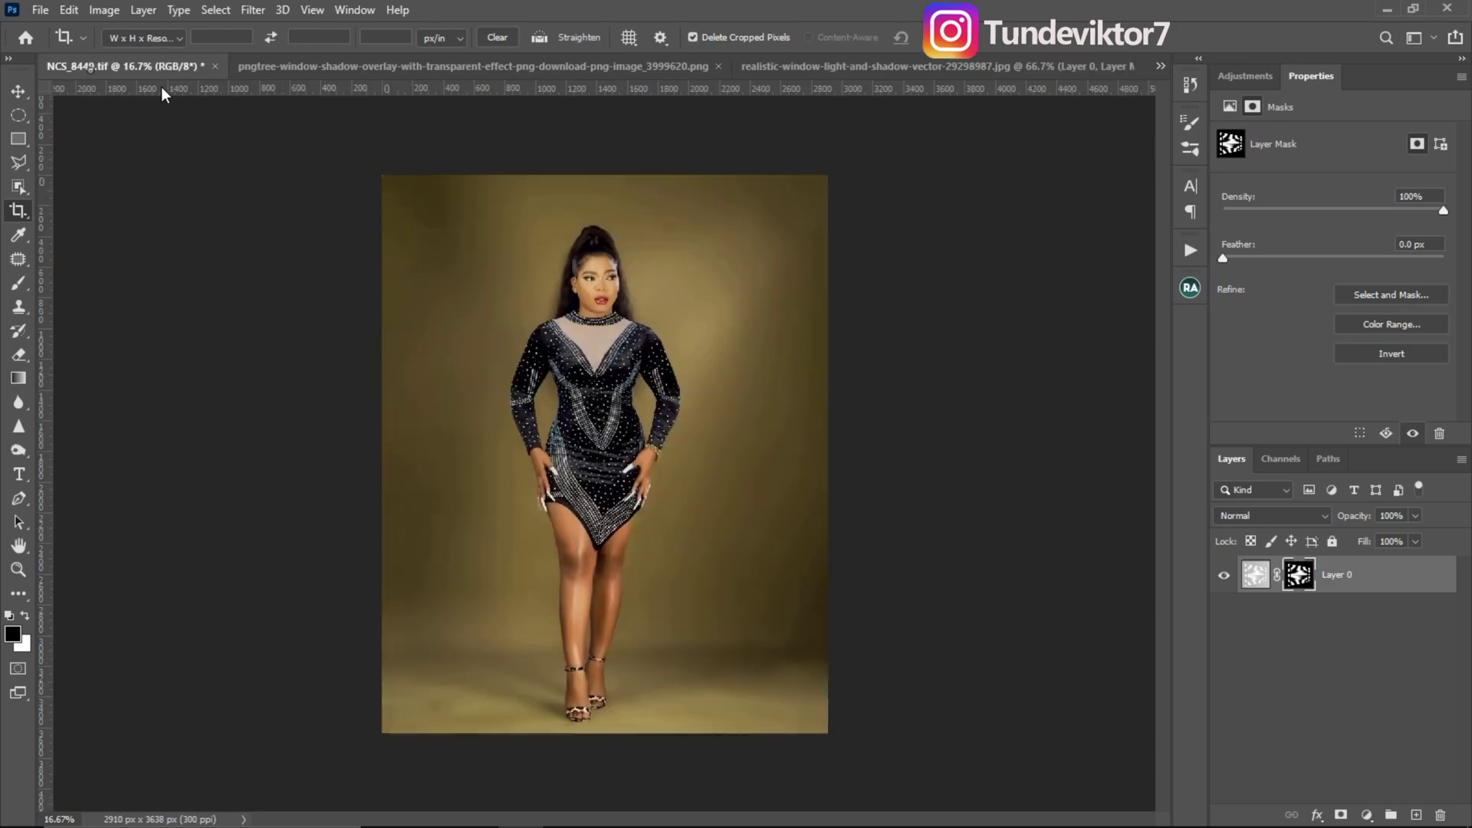
left_click_drag(593, 396, 595, 509)
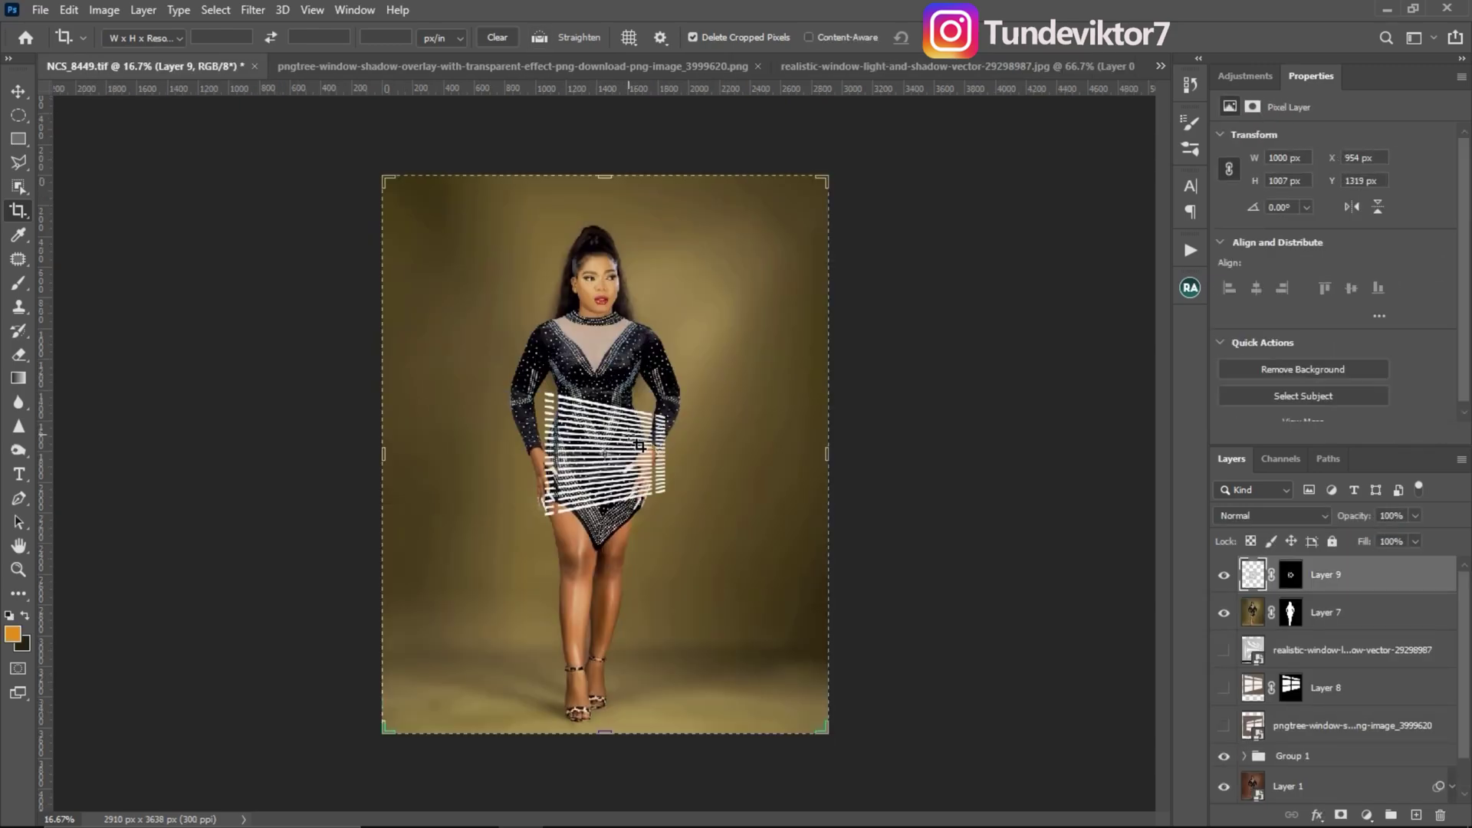
key("v")
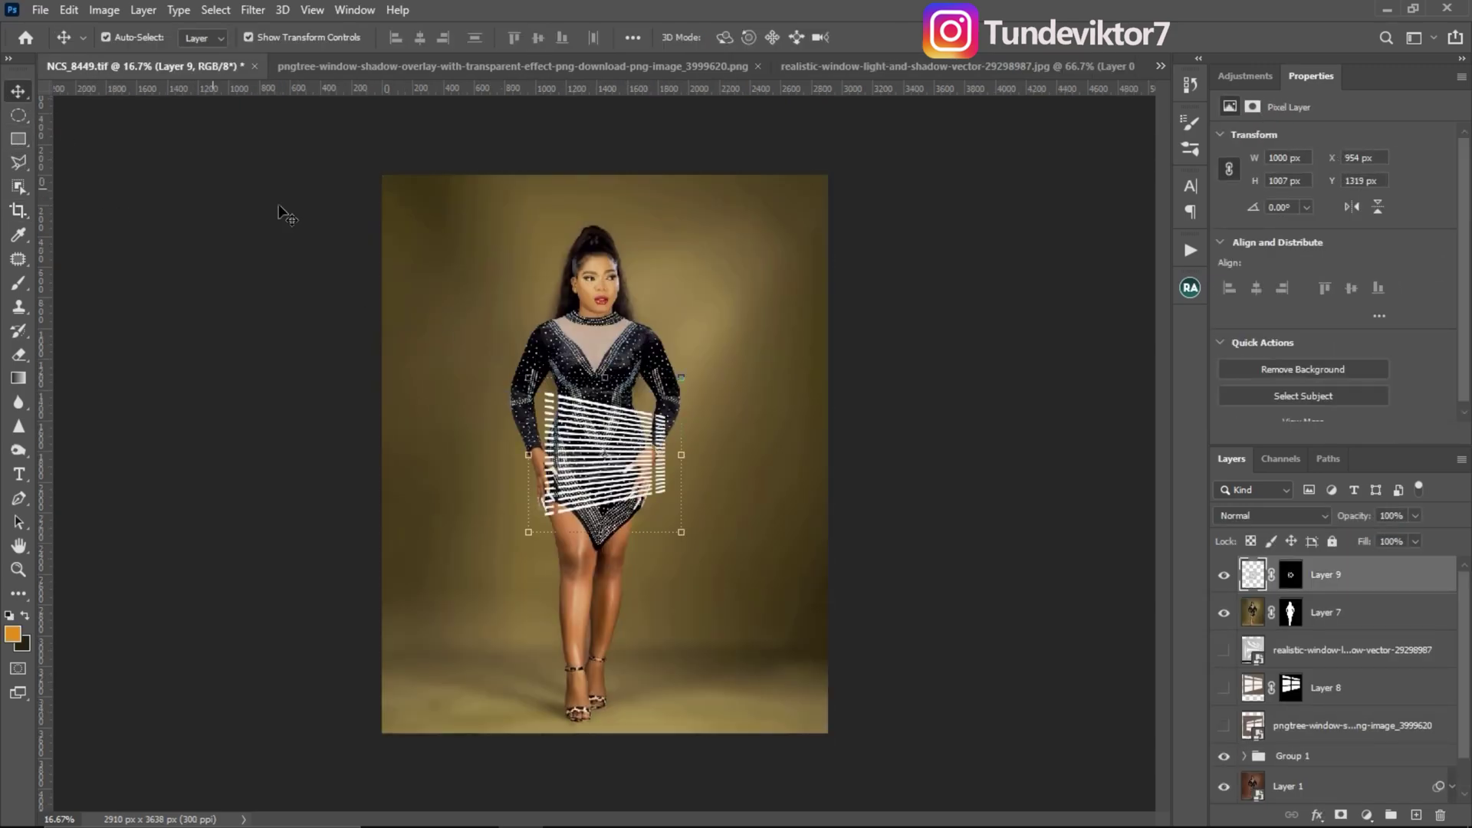
key("ctrl+t")
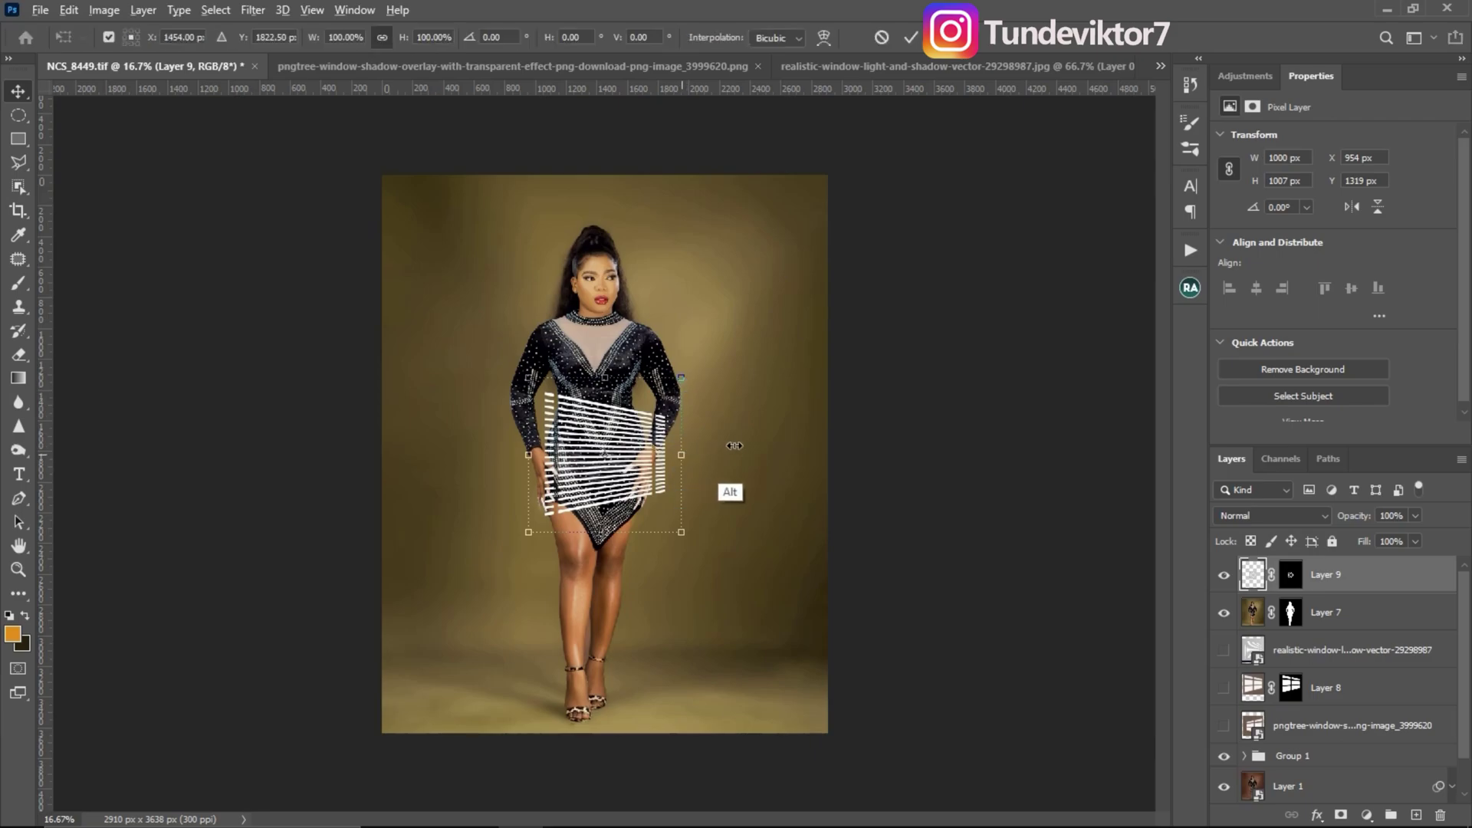
left_click_drag(681, 455, 673, 347)
key("Return")
- Move Layer 9 below Layer 7 and set its blend mode to Soft Light
left_click_drag(1360, 588, 1356, 630)
left_click(1291, 518)
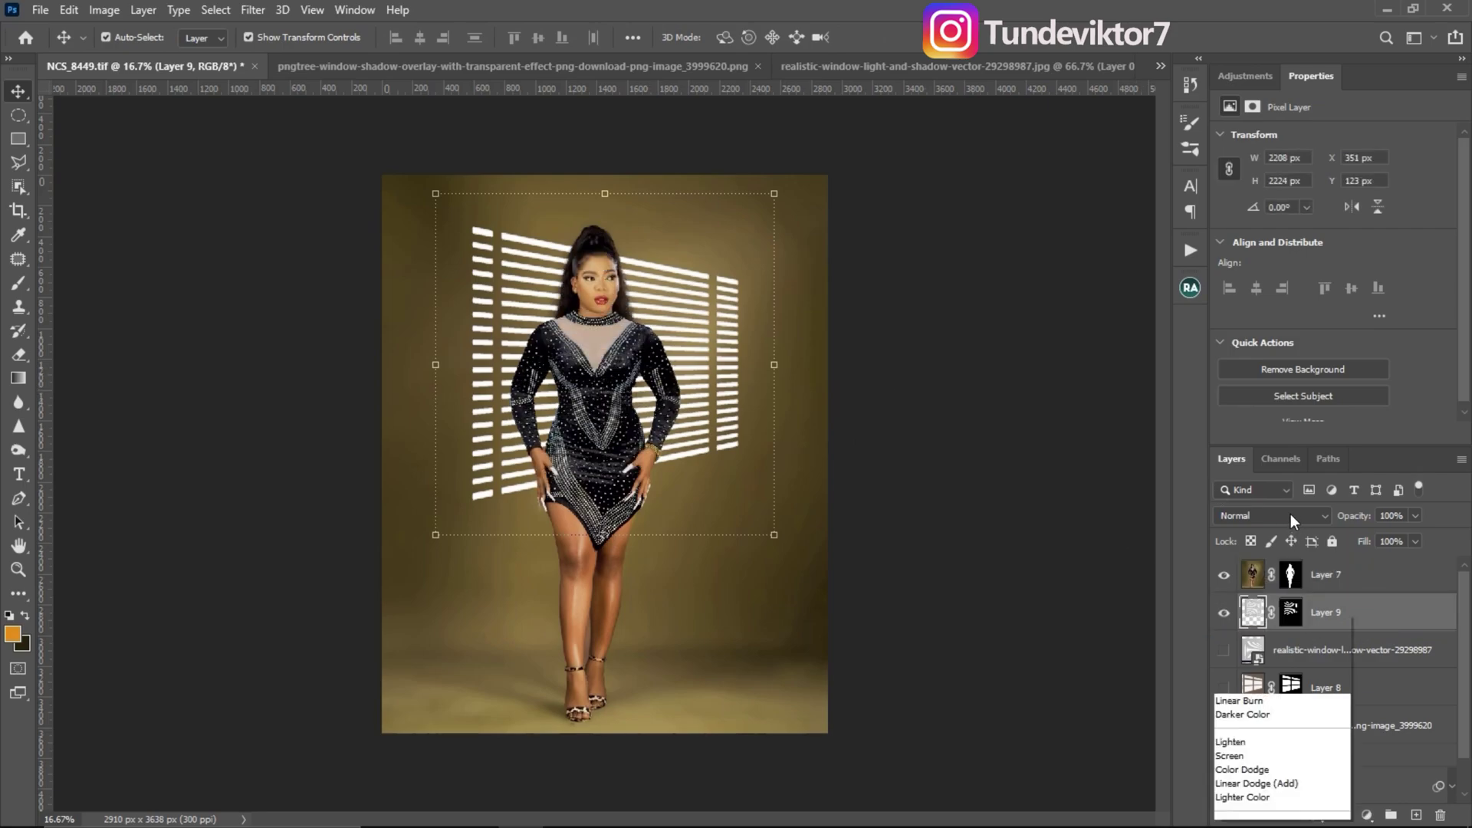
left_click(1261, 606)
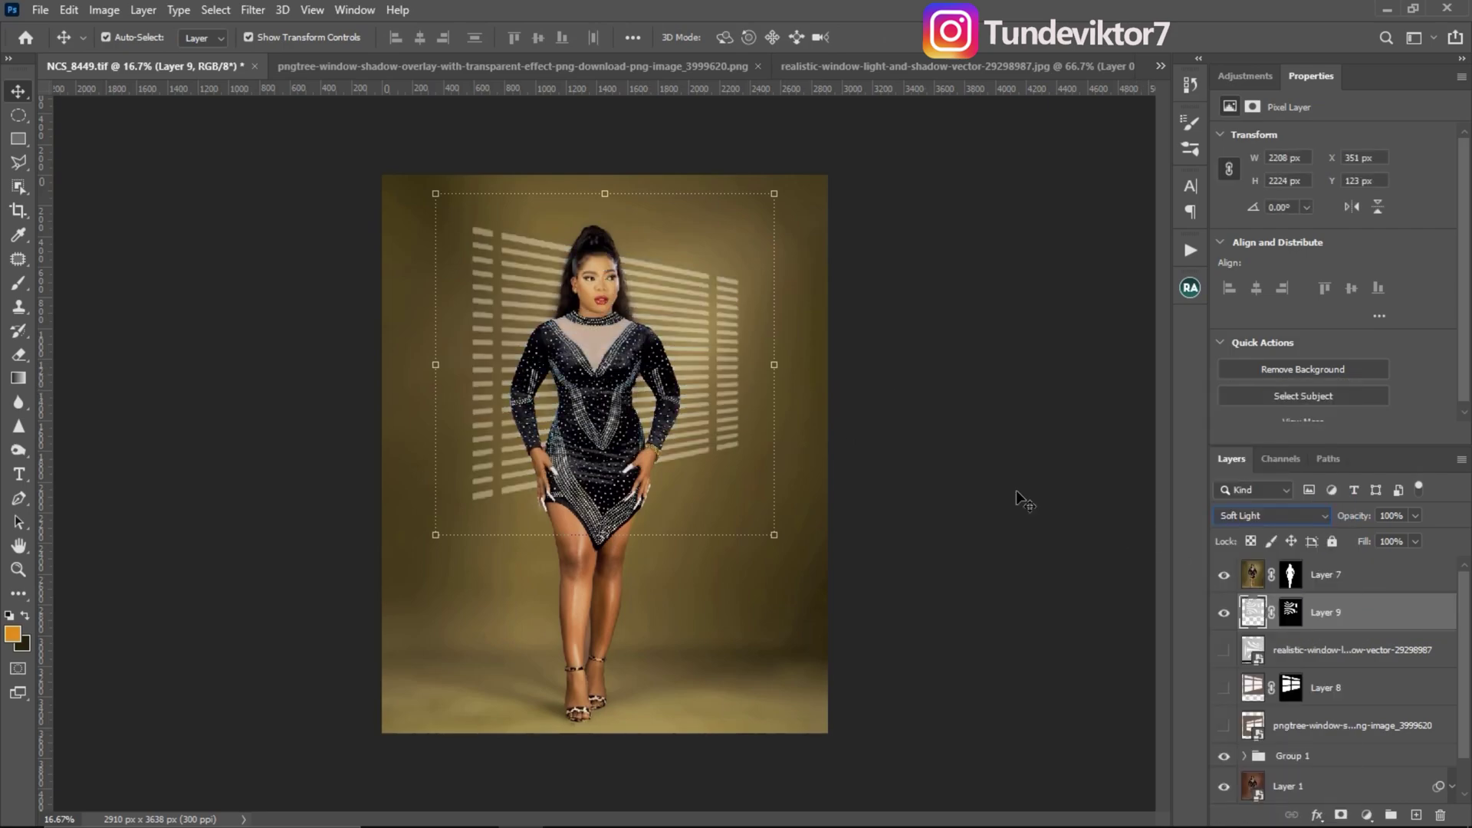
left_click(252, 9)
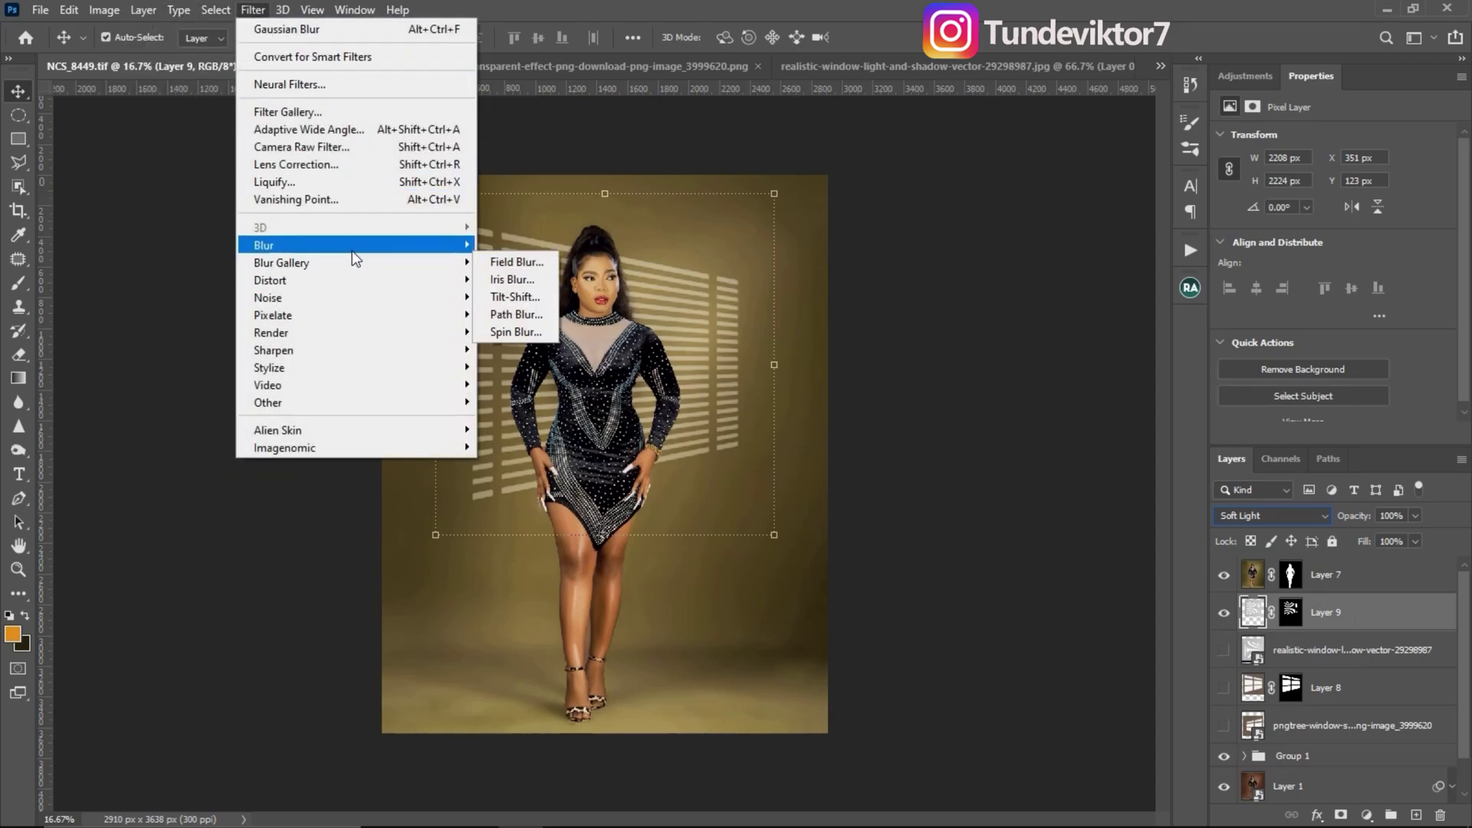
- Apply a Gaussian Blur with a 15.3 px radius to Layer 9's stripes
mouse_move(371, 244)
left_click(506, 313)
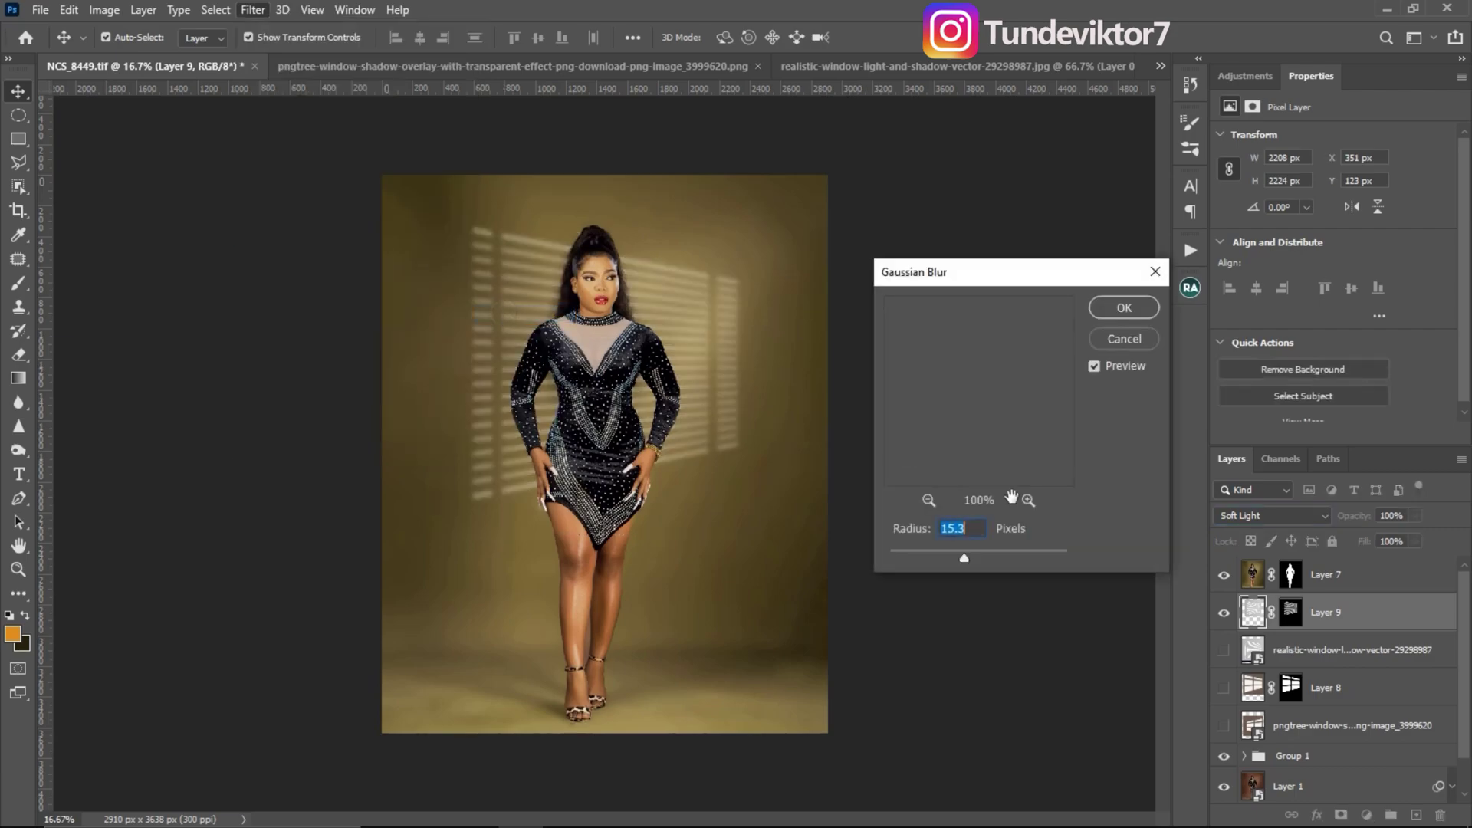
left_click_drag(964, 560, 955, 561)
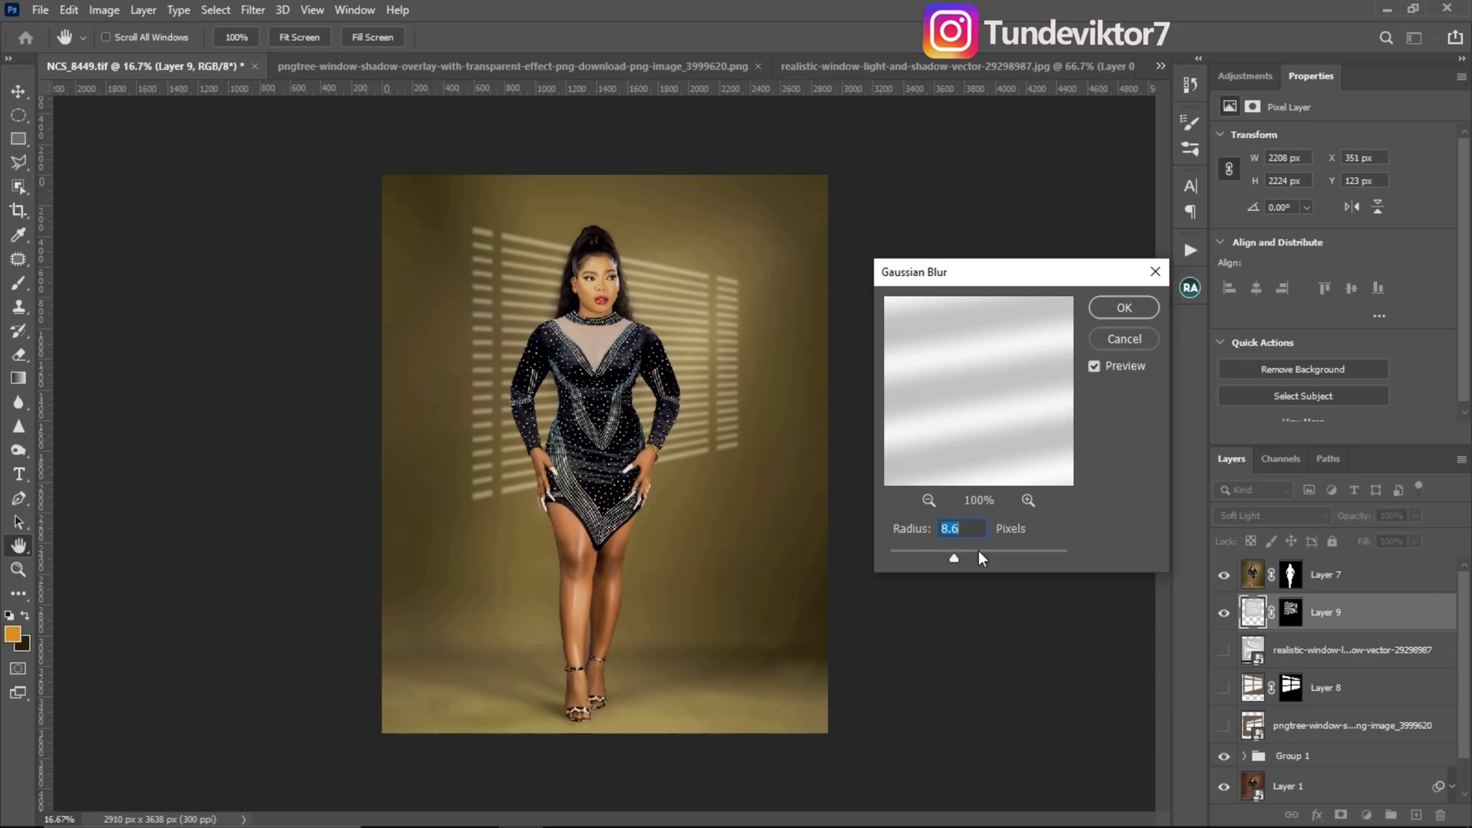
left_click(964, 560)
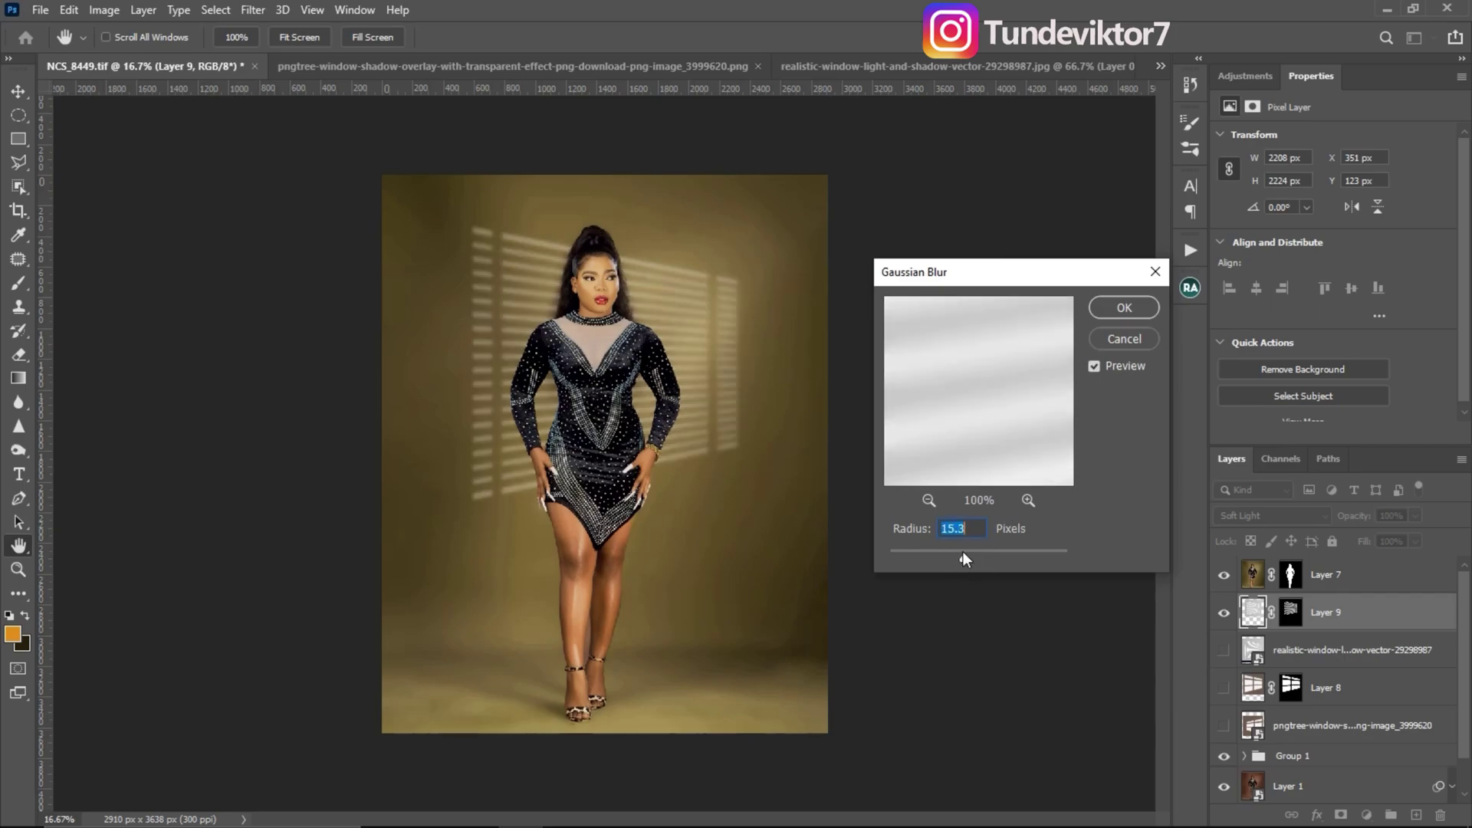
left_click(1124, 307)
key("v")
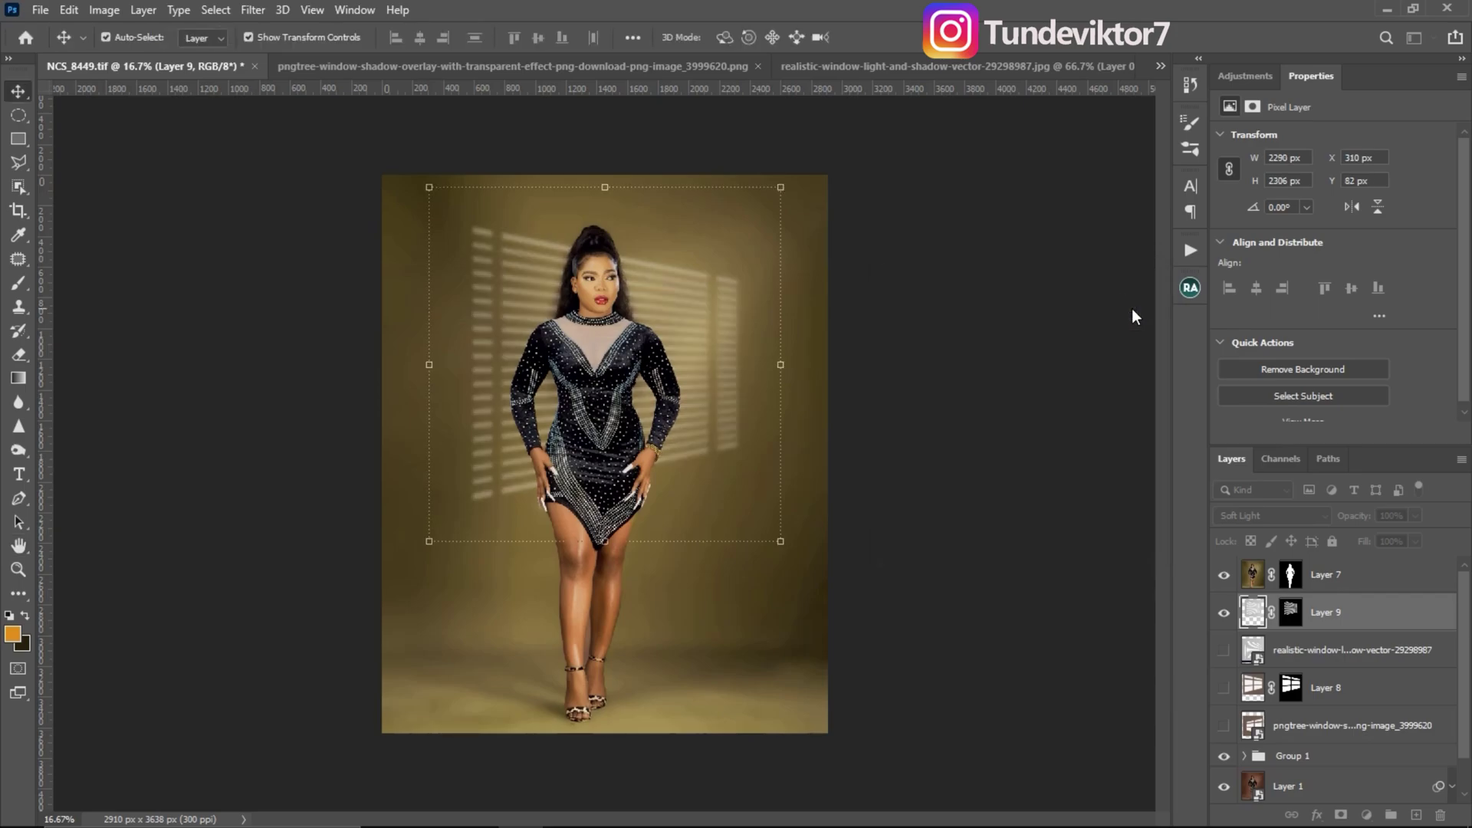
- Toggle Layer 9 to compare, flip it horizontally and back, then hide it
left_click(1225, 613)
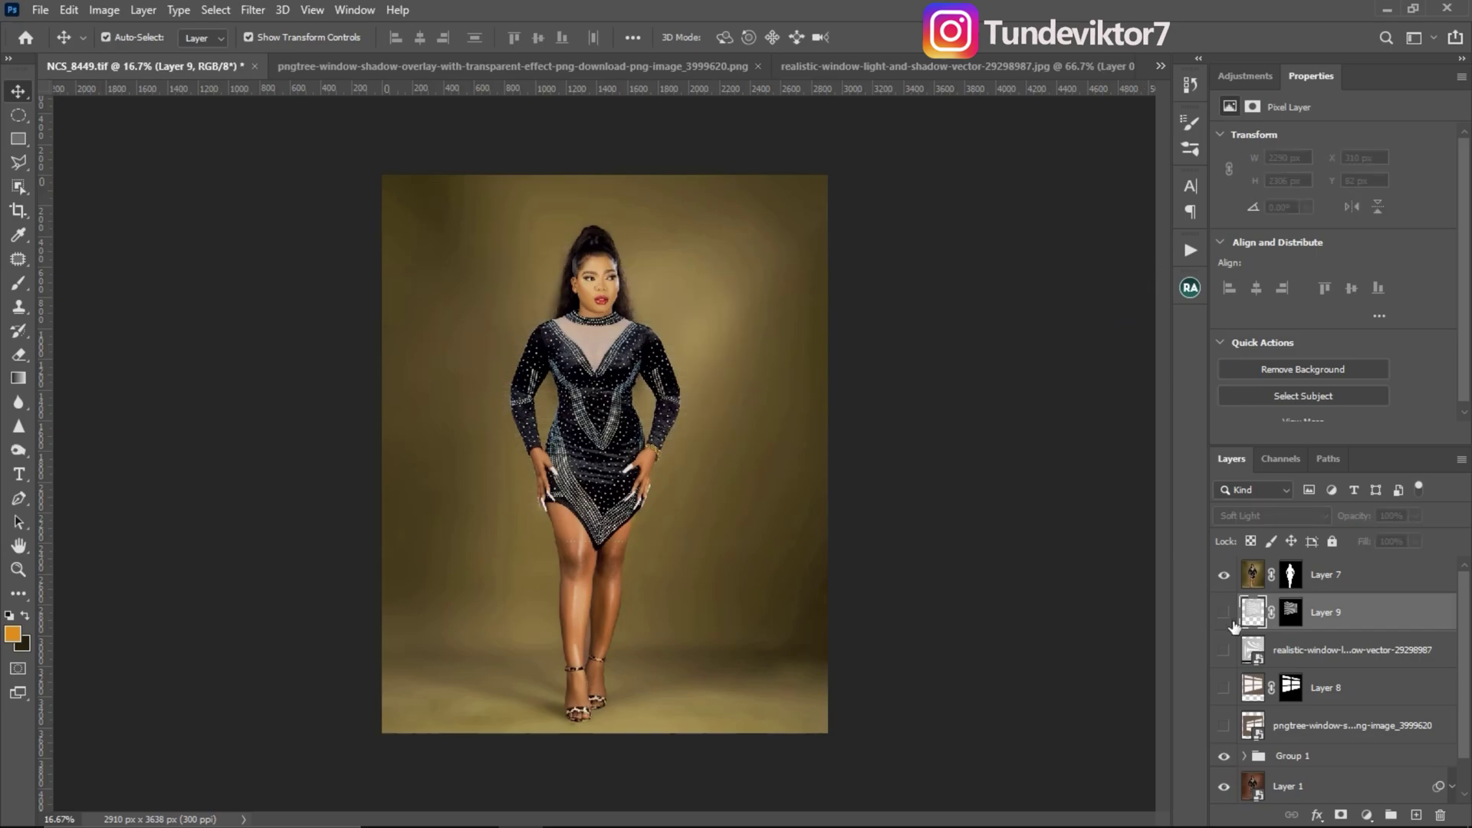
left_click(1225, 613)
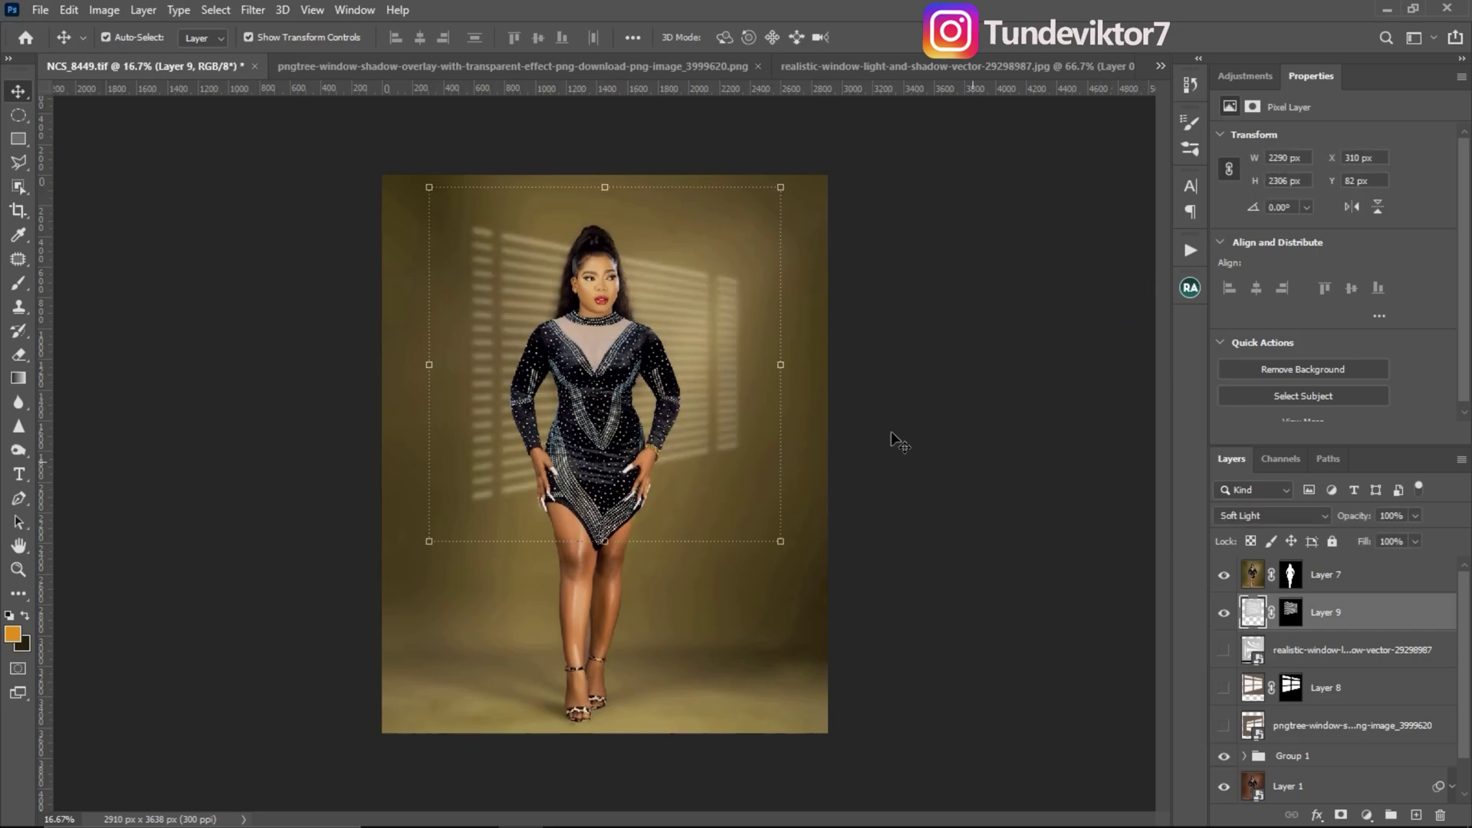
right_click(730, 392)
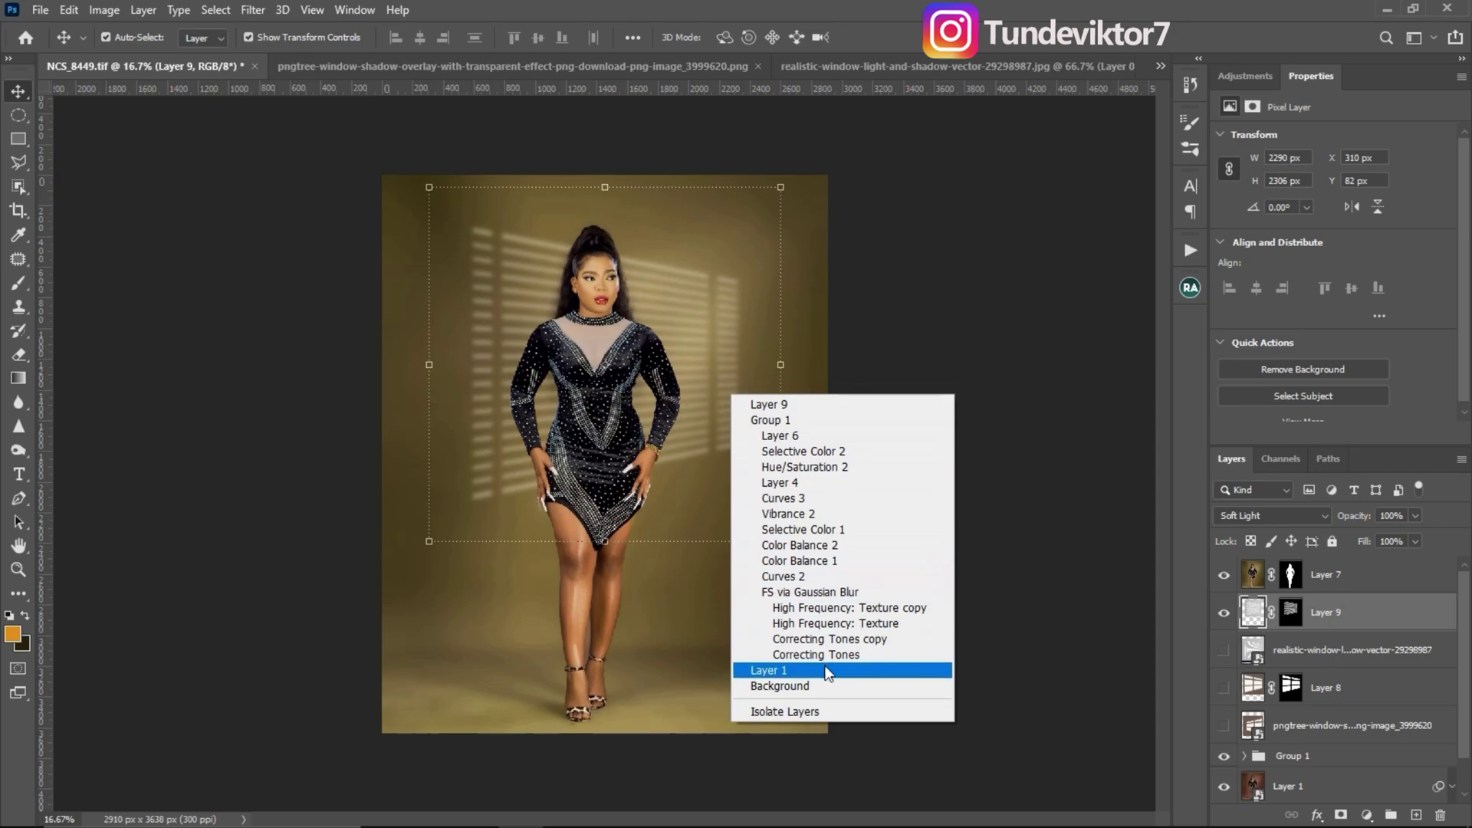
left_click(780, 188)
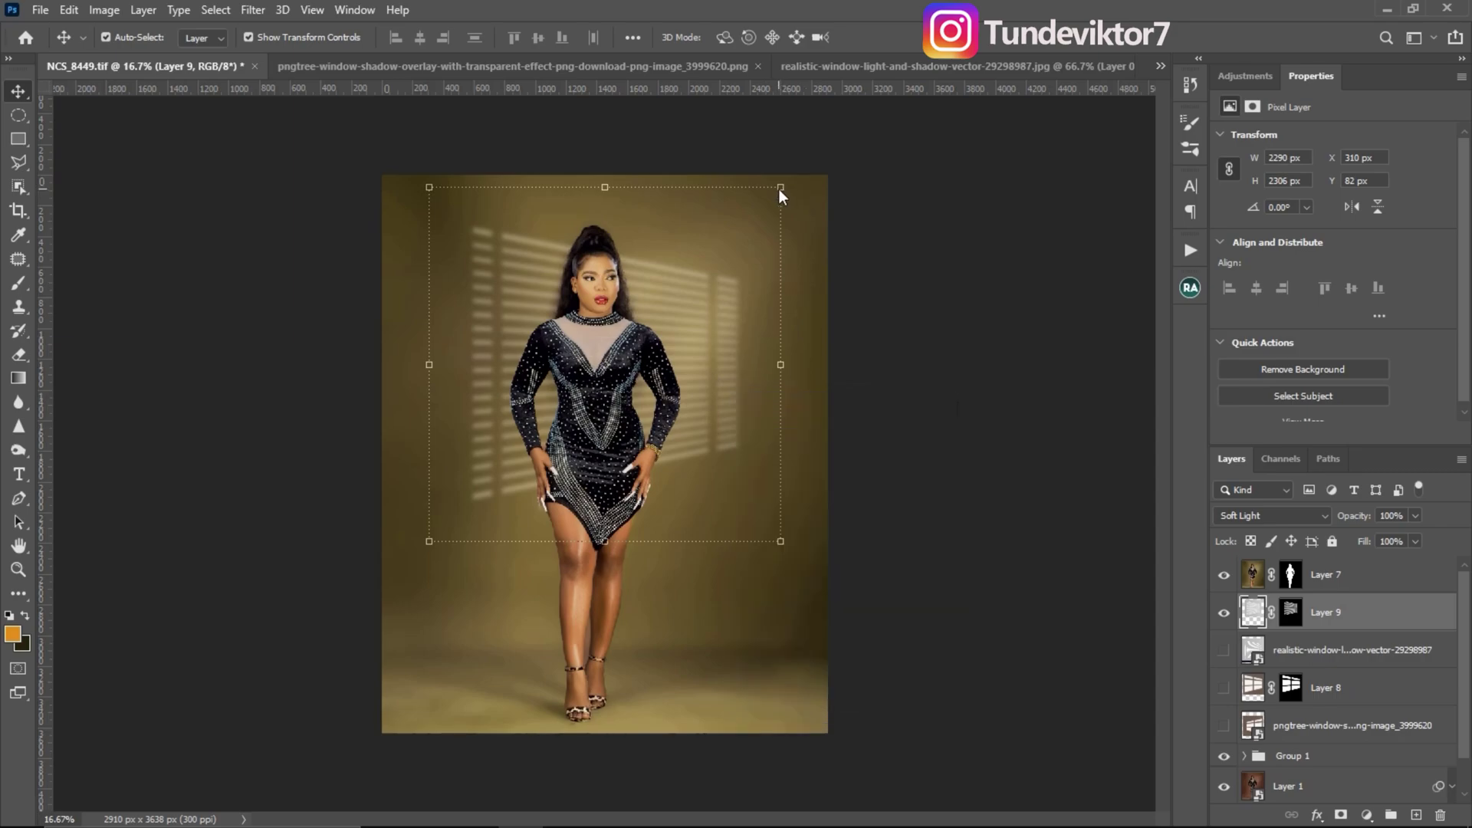
right_click(739, 433)
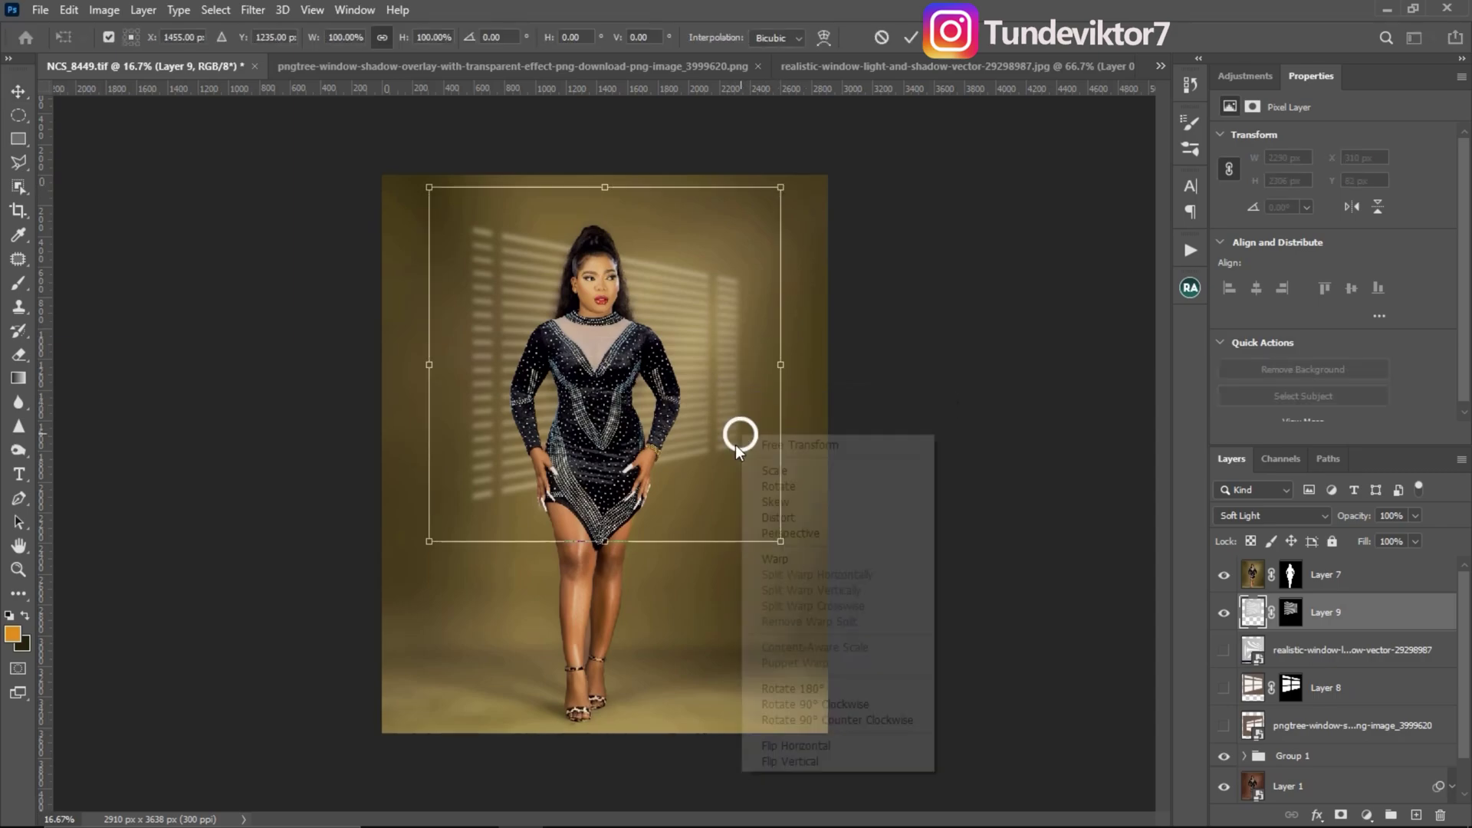
left_click(814, 744)
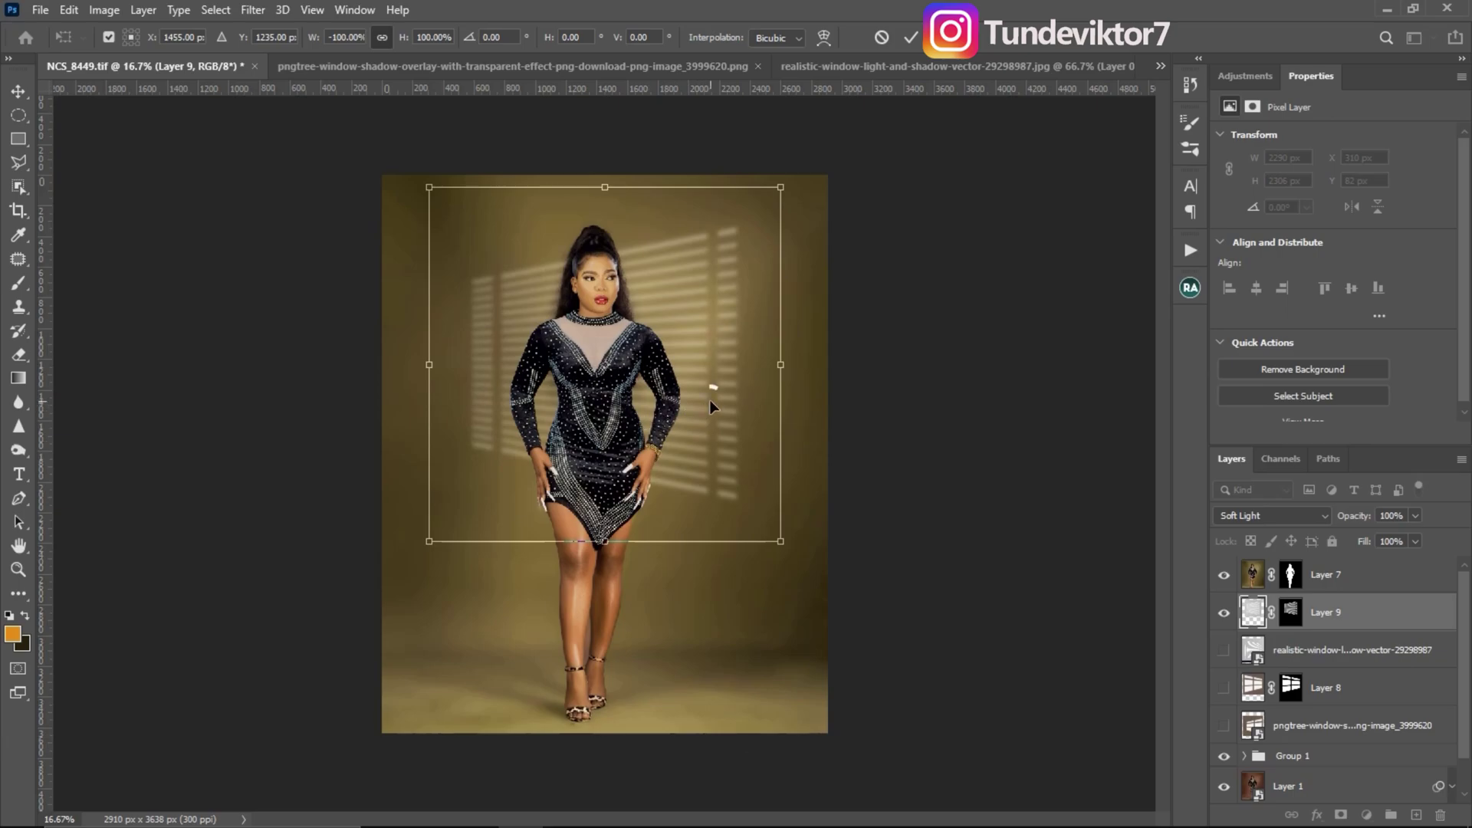
right_click(710, 399)
left_click(786, 706)
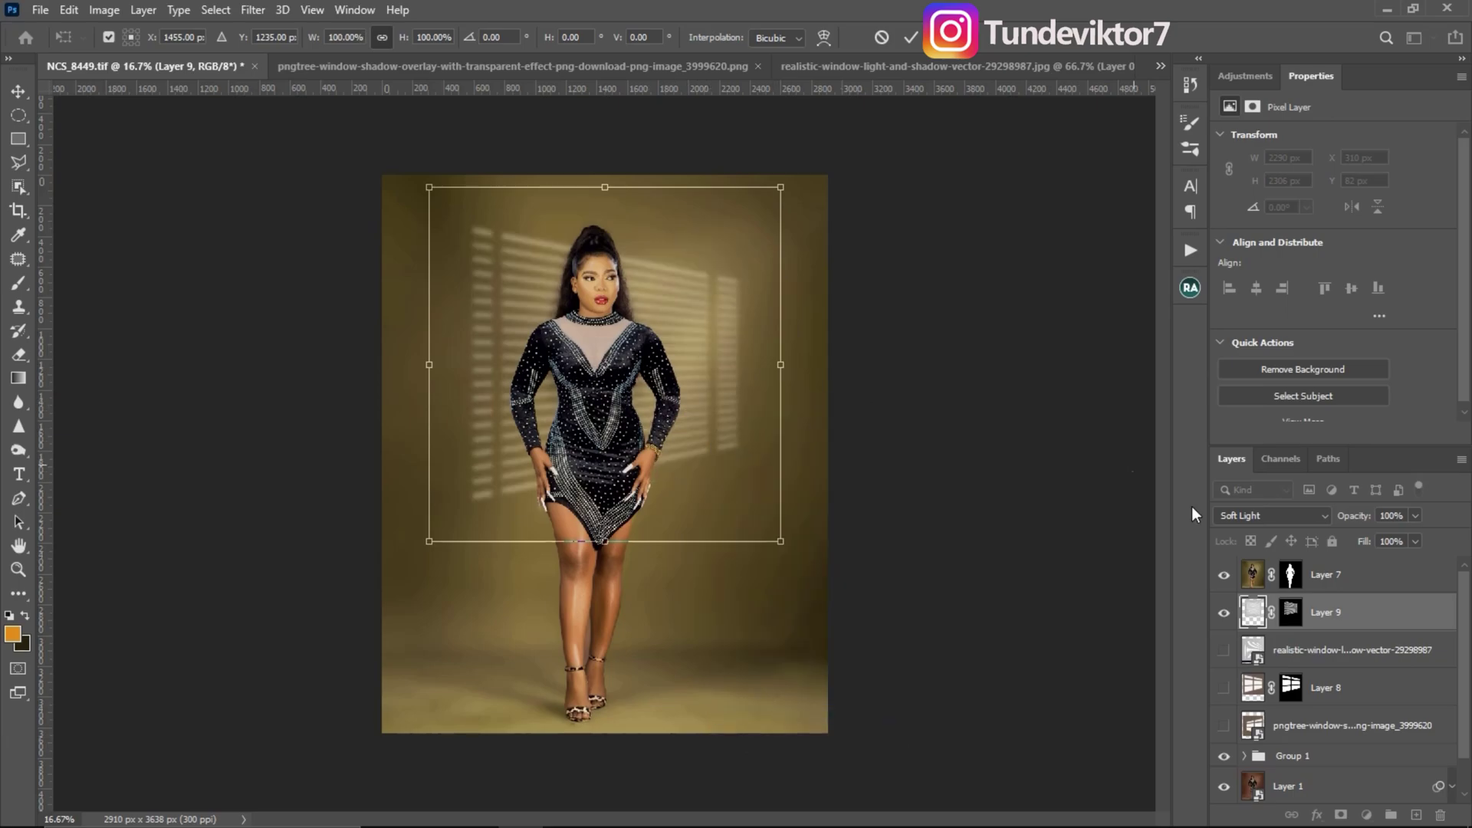
left_click(1224, 612)
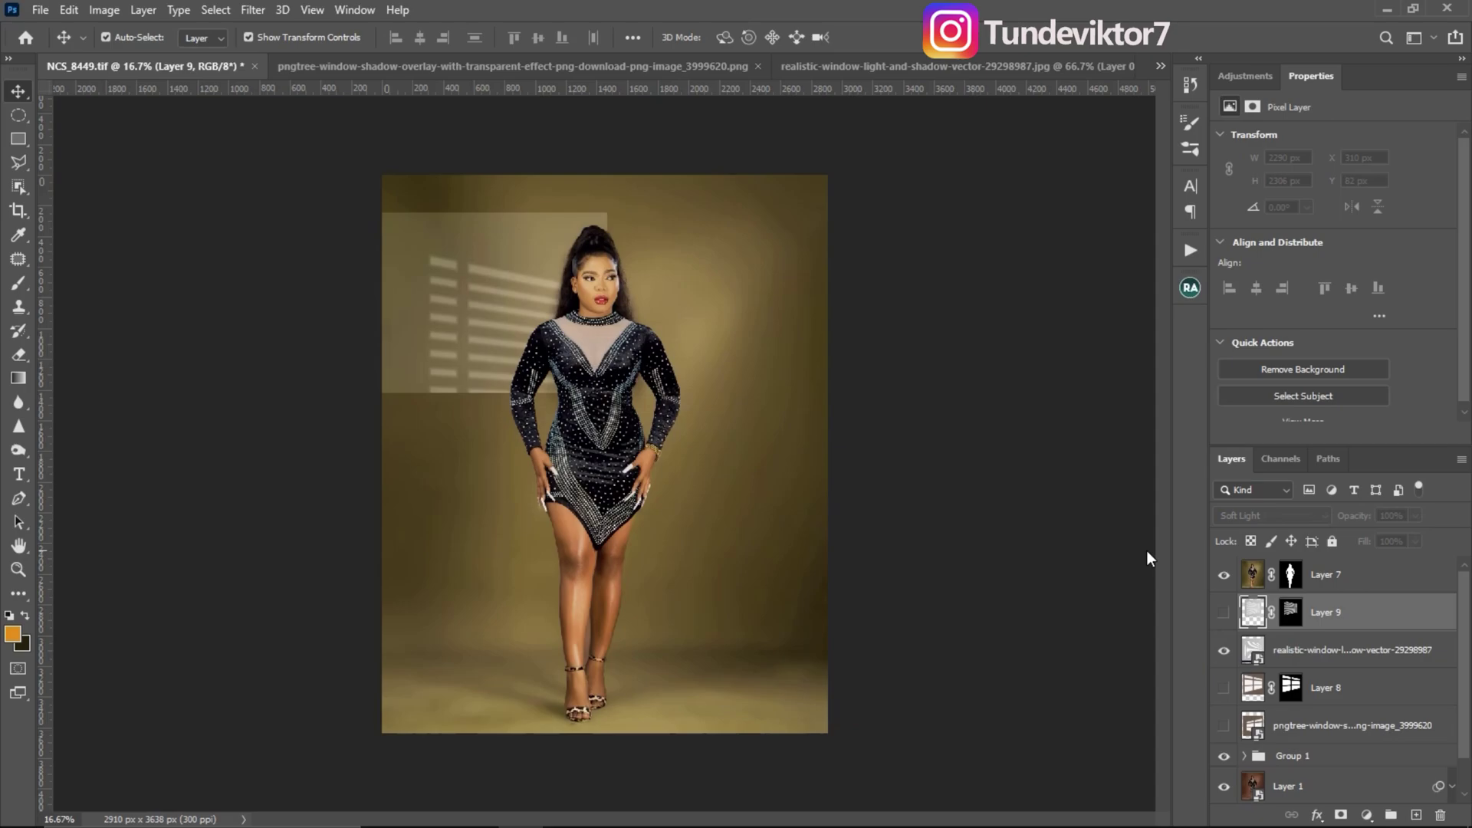
- Shrink the realistic window-light layer to about 54% and raise it, then swap back to Layer 9
left_click(1224, 650)
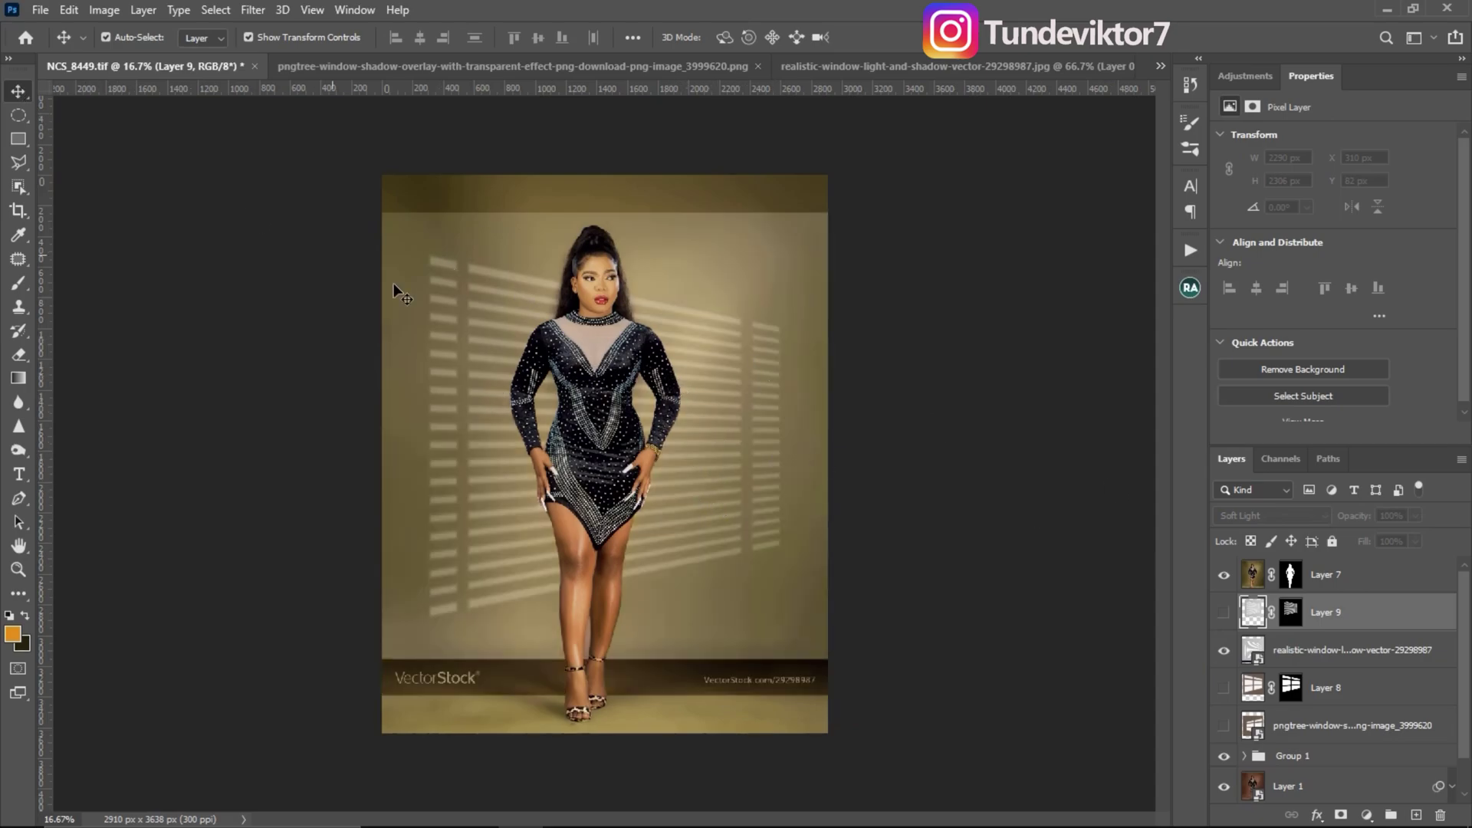
left_click(816, 259)
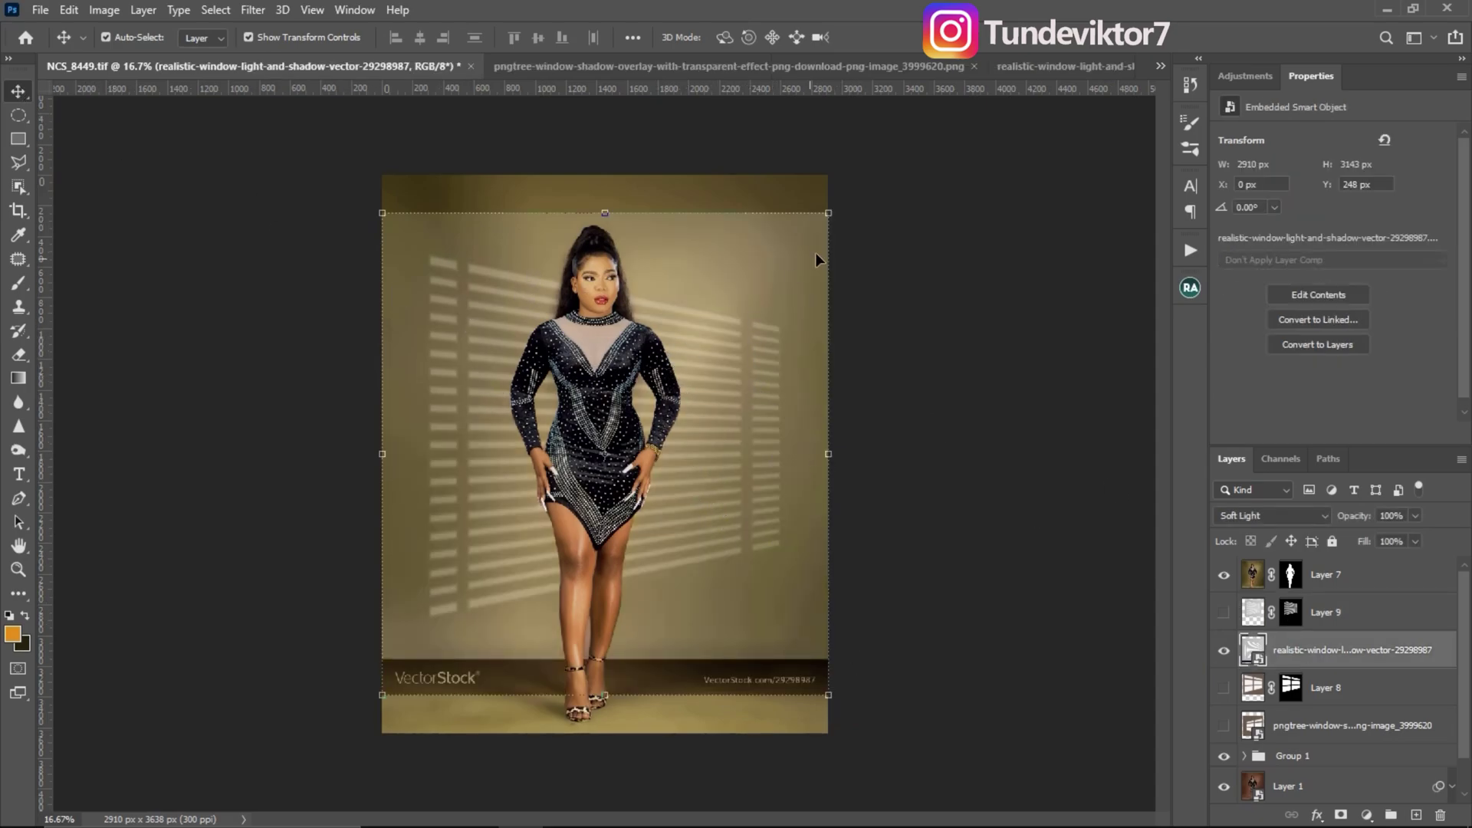
left_click_drag(828, 215, 727, 323)
left_click_drag(668, 453, 695, 344)
left_click(881, 37)
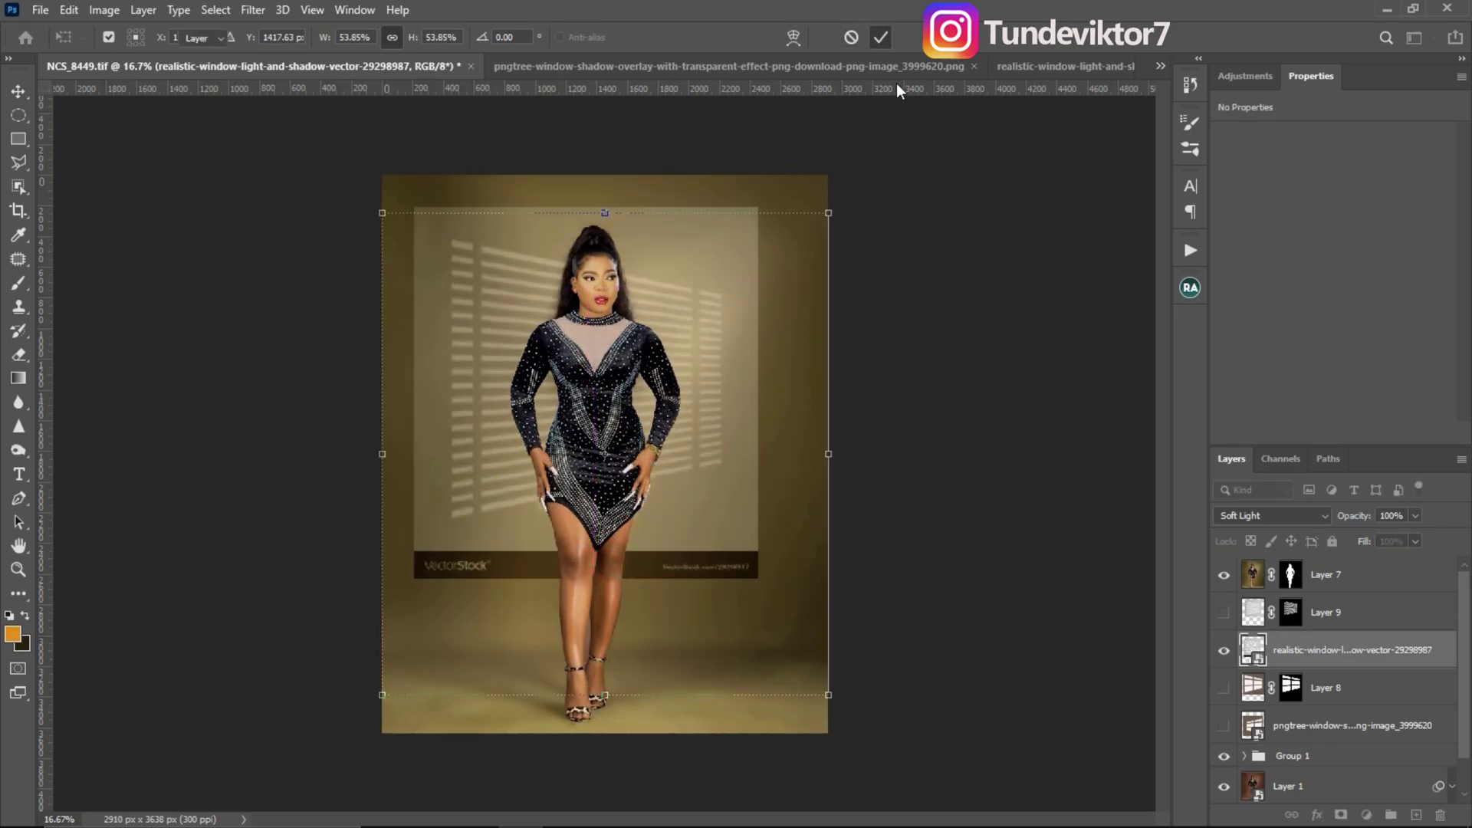
left_click(978, 433)
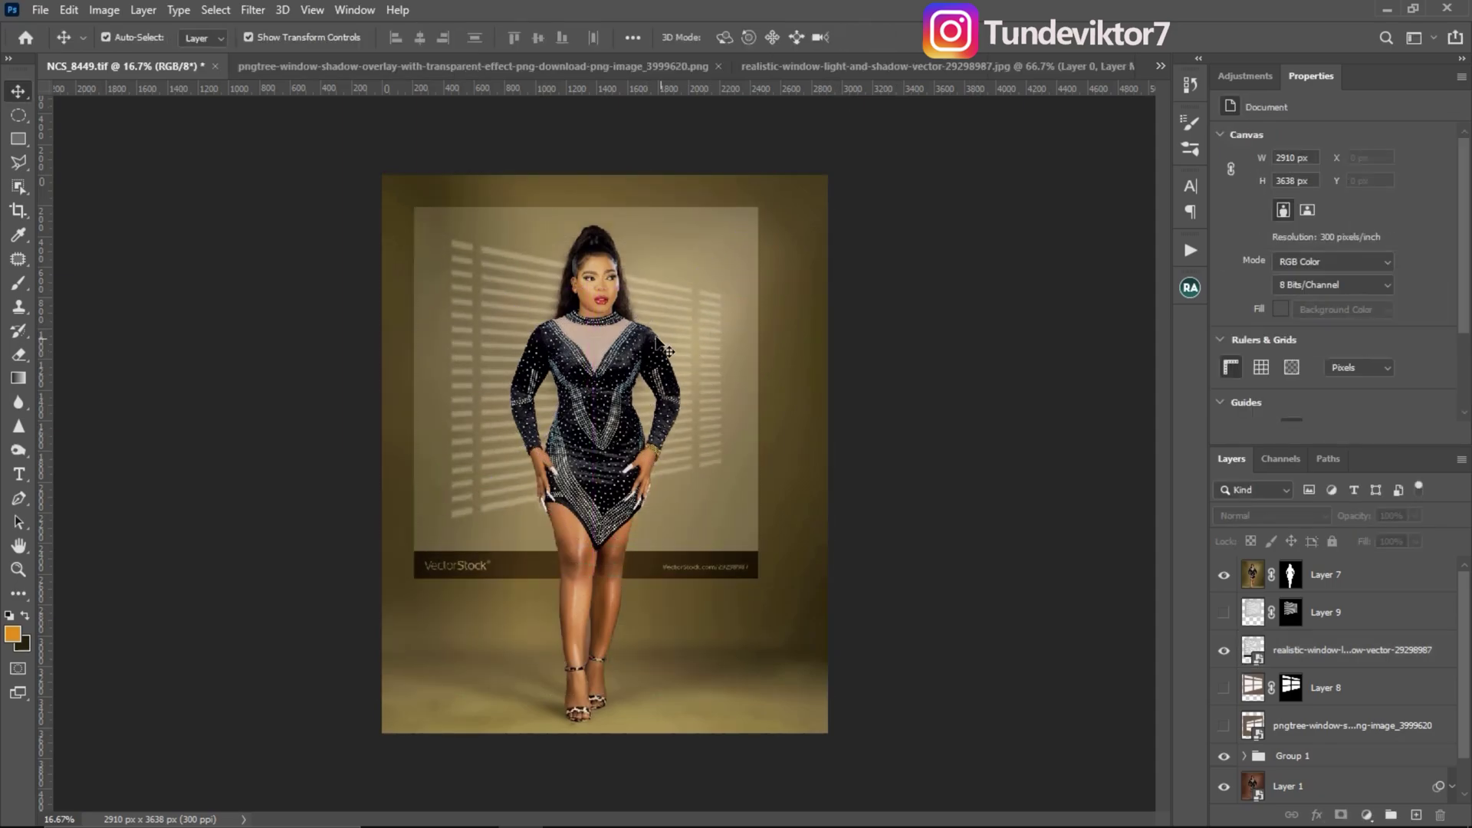
left_click(1224, 651)
left_click(1224, 613)
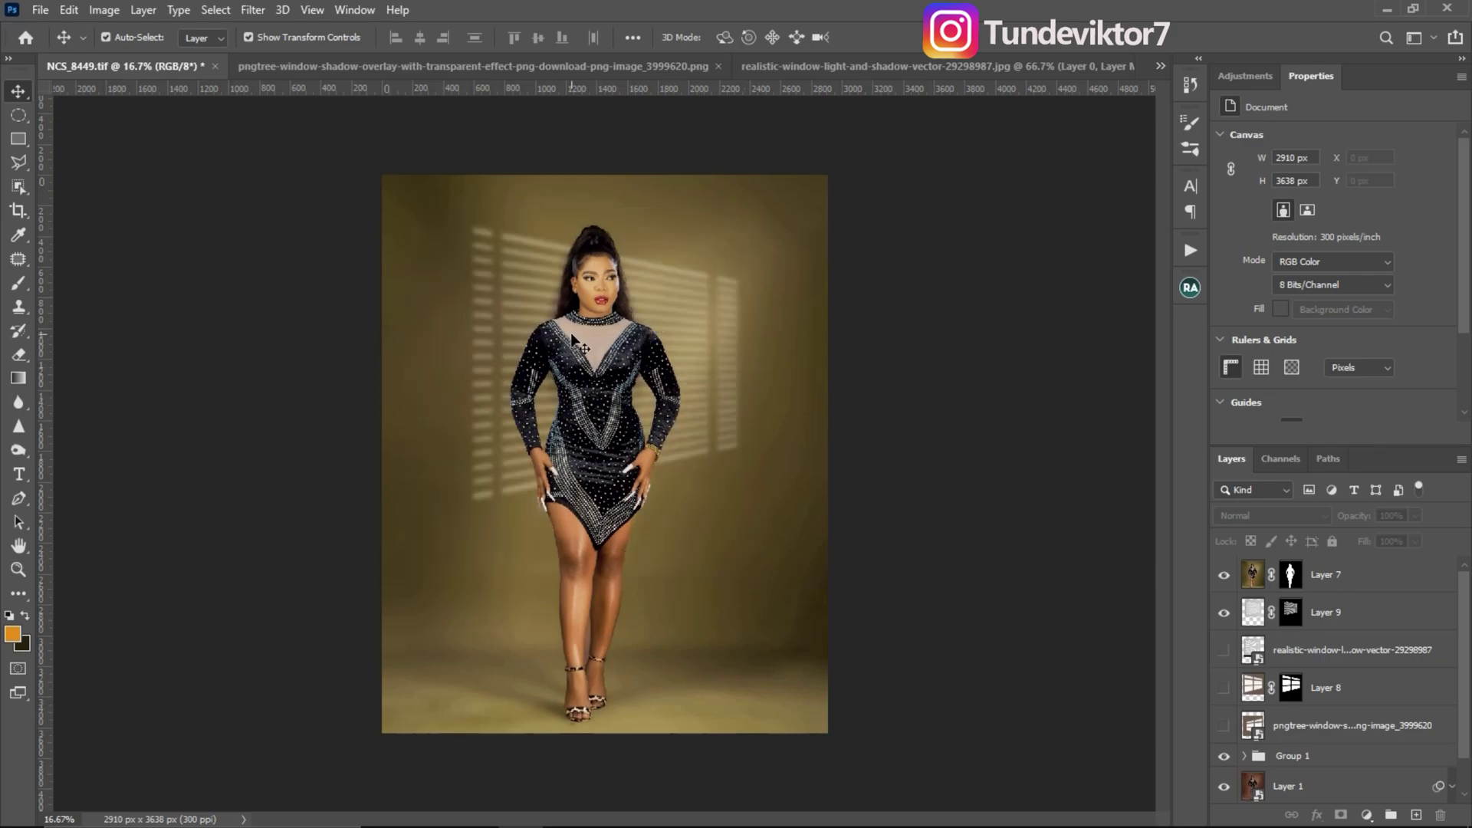
left_click(635, 328, "ctrl")
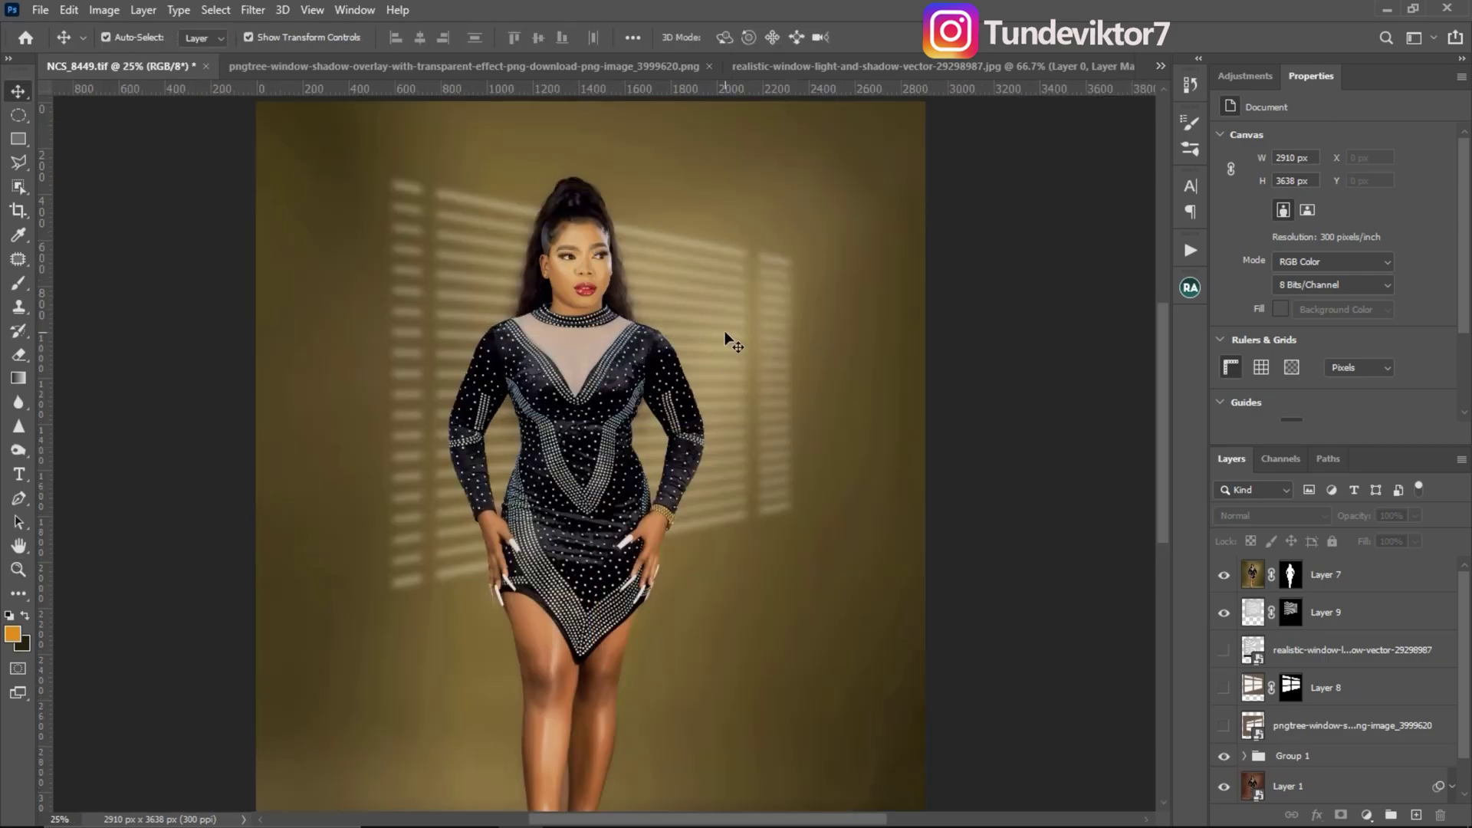